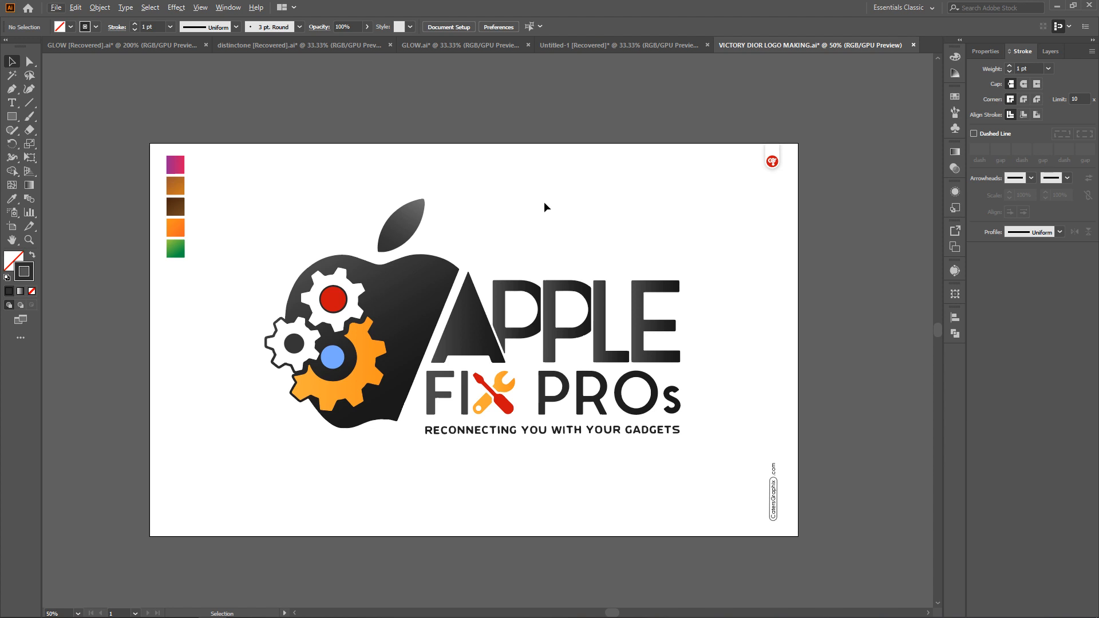
{"action": "left_click_drag", "start_coordinate": [156, 152], "coordinate": [202, 281]}
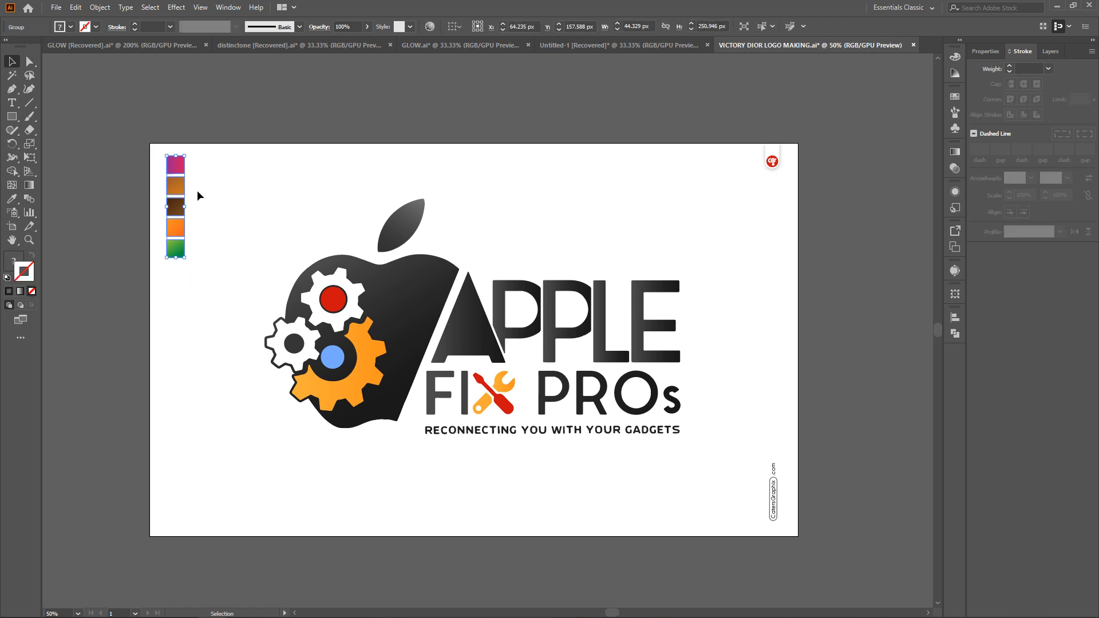
{"action": "left_click", "coordinate": [222, 177]}
{"action": "left_click", "coordinate": [181, 171]}
{"action": "left_click", "coordinate": [216, 185]}
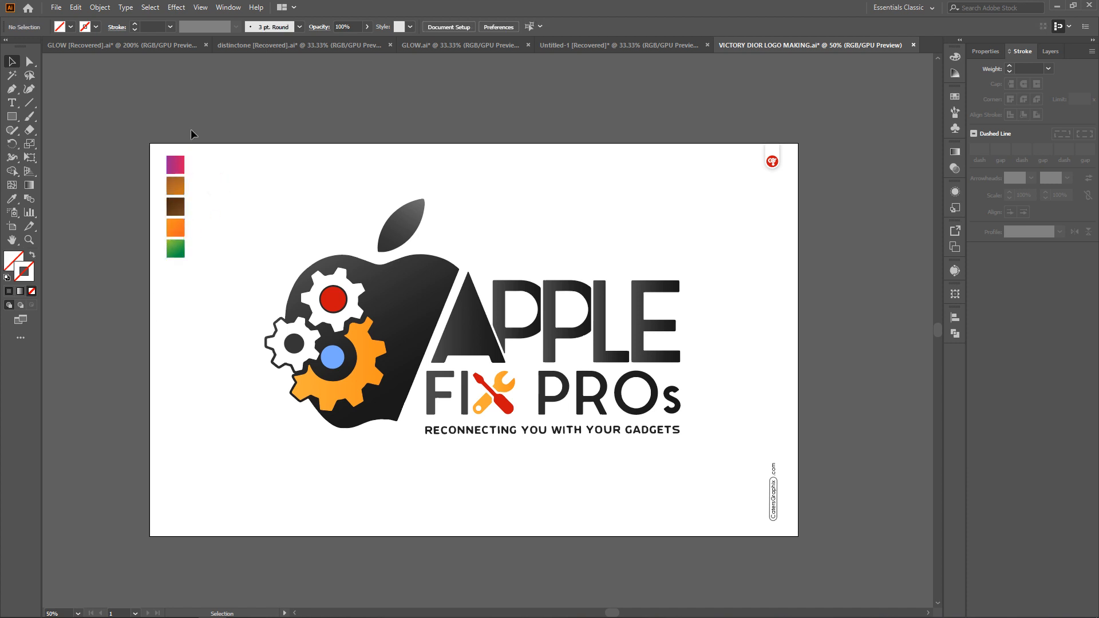
{"action": "left_click", "coordinate": [425, 274]}
{"action": "left_click", "coordinate": [573, 215]}
{"action": "left_click", "coordinate": [474, 342]}
{"action": "left_click", "coordinate": [518, 333]}
{"action": "left_click", "coordinate": [552, 330]}
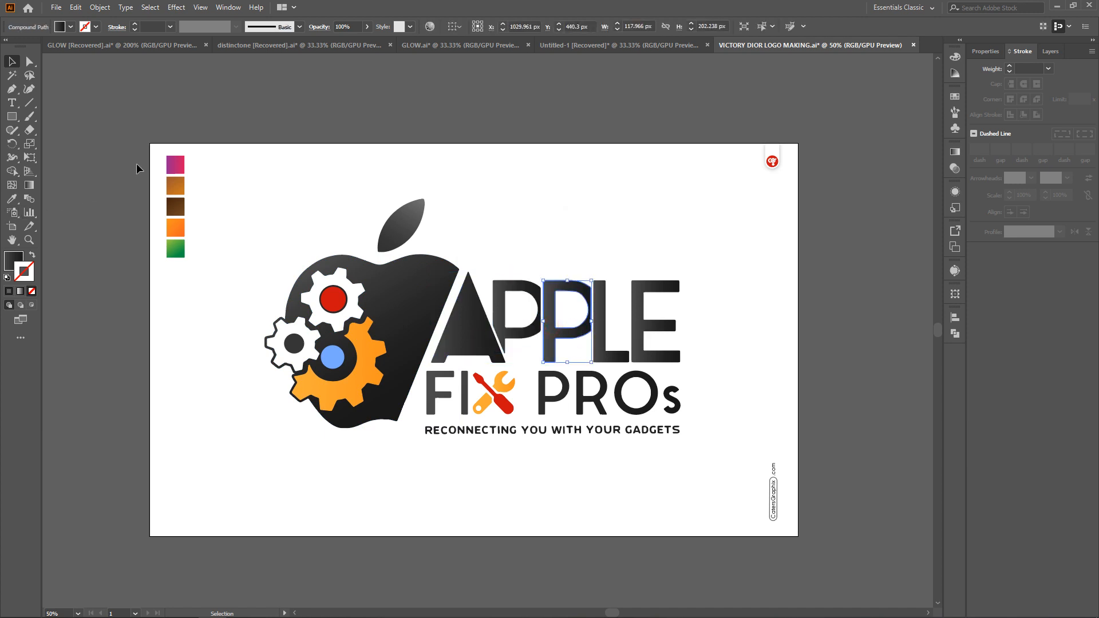
{"action": "left_click", "coordinate": [189, 144]}
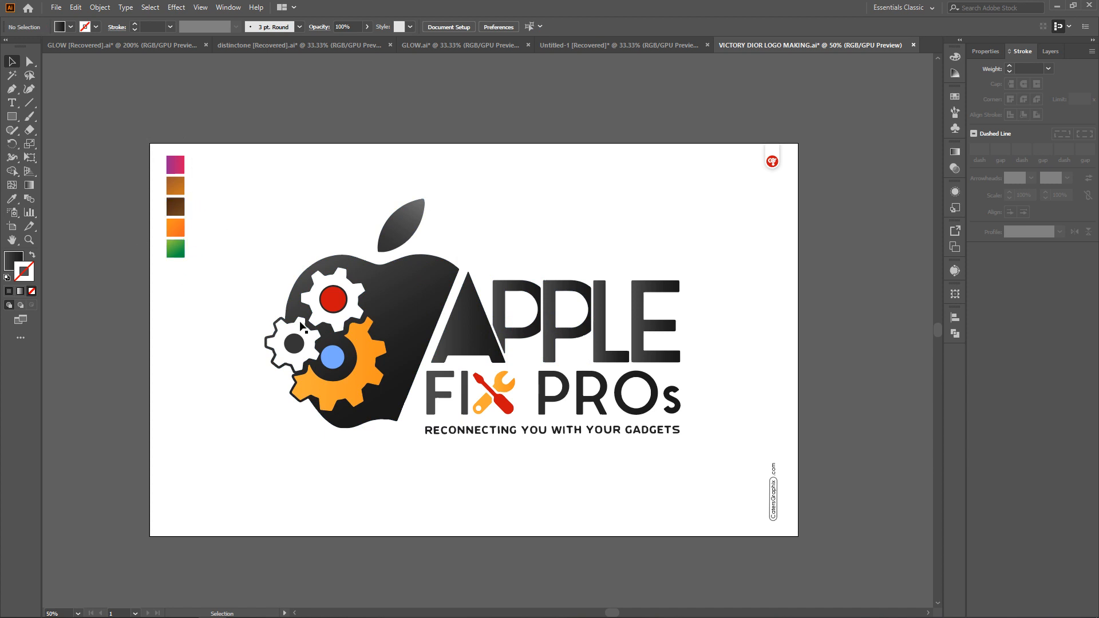
{"action": "left_click", "coordinate": [410, 287]}
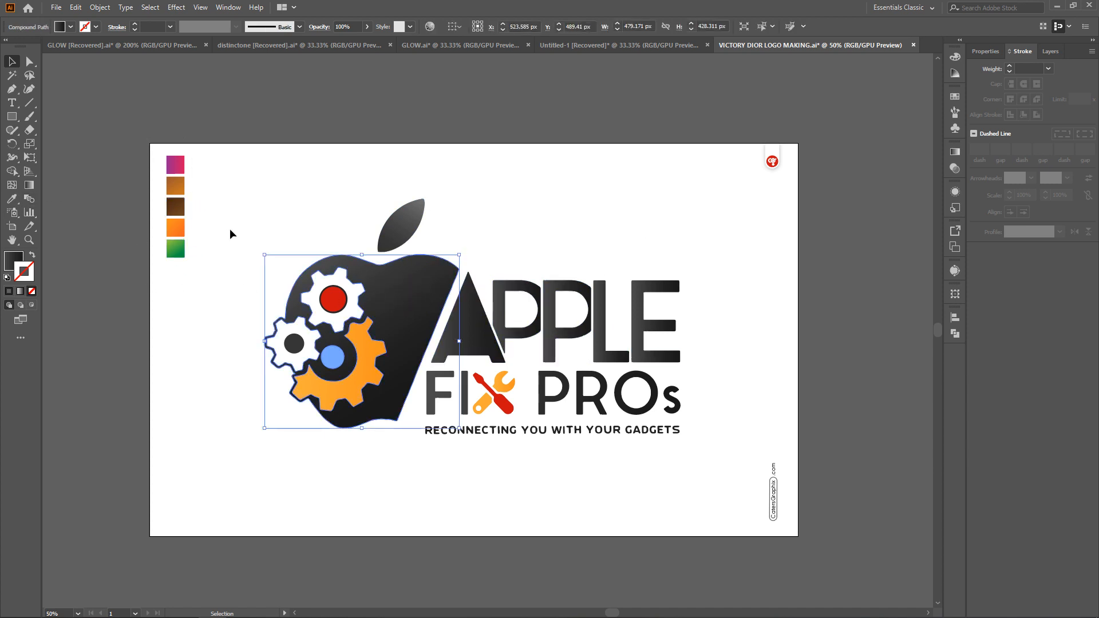
{"action": "left_click", "coordinate": [12, 200]}
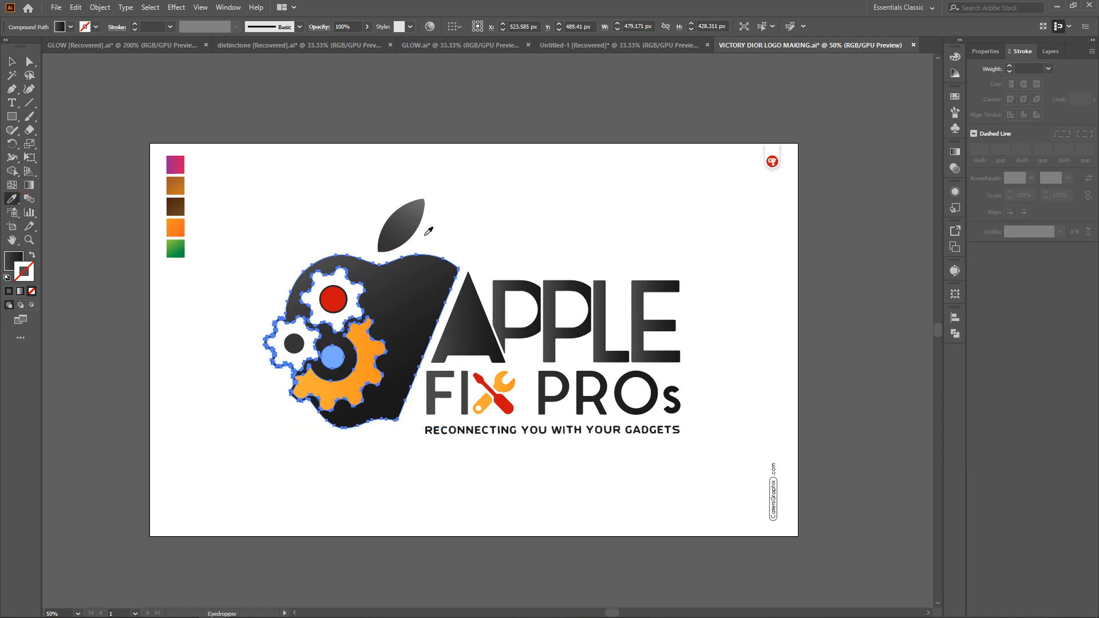
{"action": "key", "text": "a"}
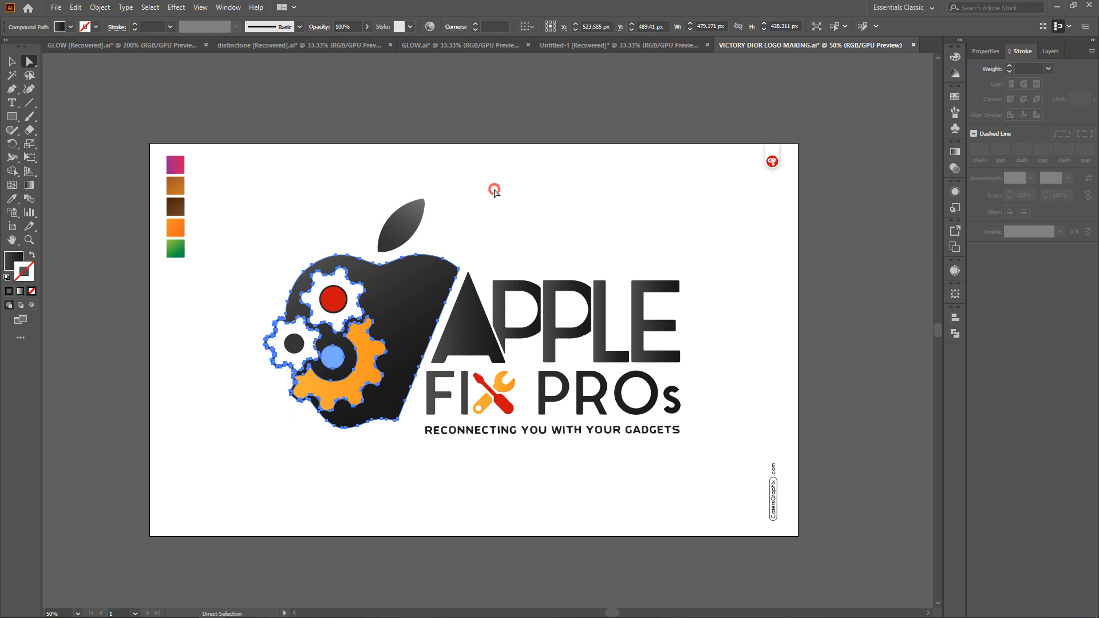
{"action": "left_click", "coordinate": [493, 188]}
Step: Try each gradient swatch on the apple body with the Eyedropper, from purple-pink through brown and orange, and finish with the green gradient
{"action": "left_click", "coordinate": [367, 343]}
{"action": "left_click", "coordinate": [20, 202]}
{"action": "left_click", "coordinate": [179, 166]}
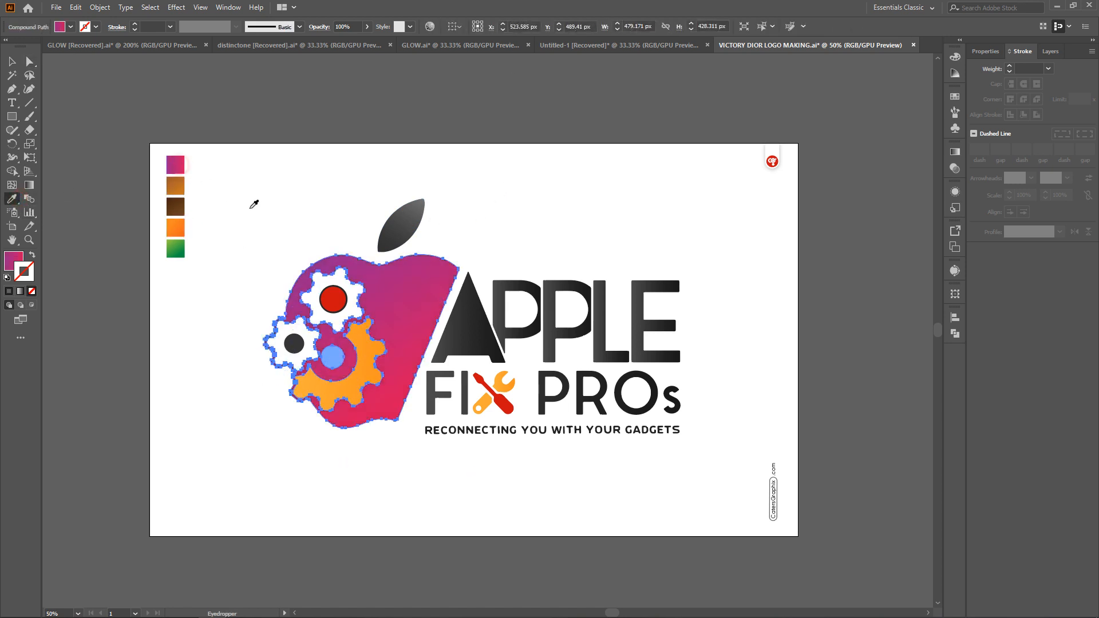
{"action": "left_click", "coordinate": [179, 184]}
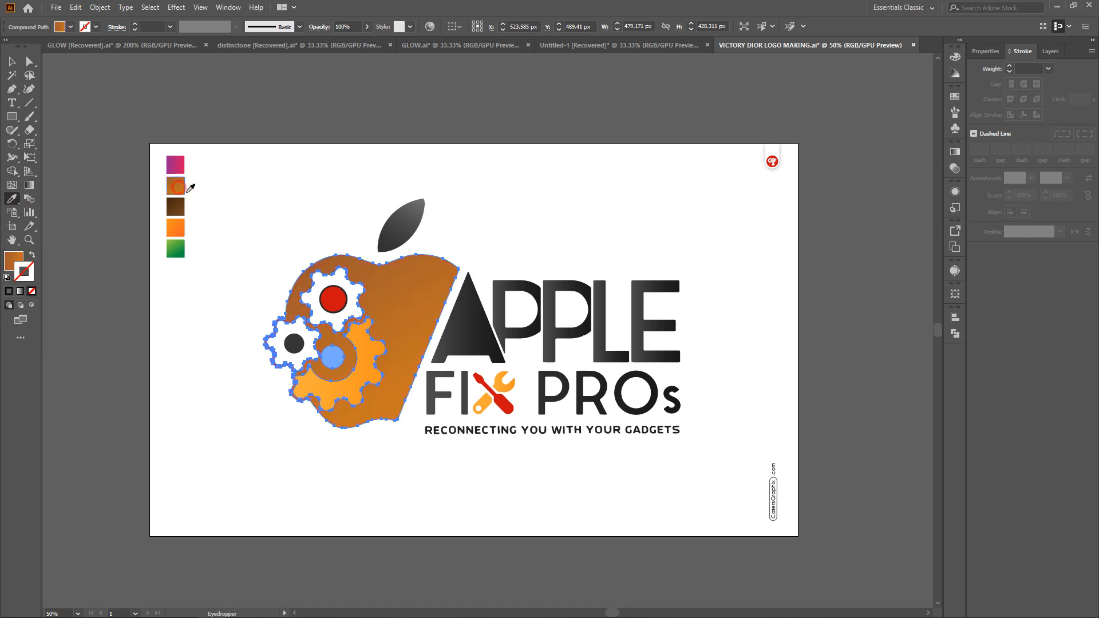
{"action": "left_click", "coordinate": [174, 206]}
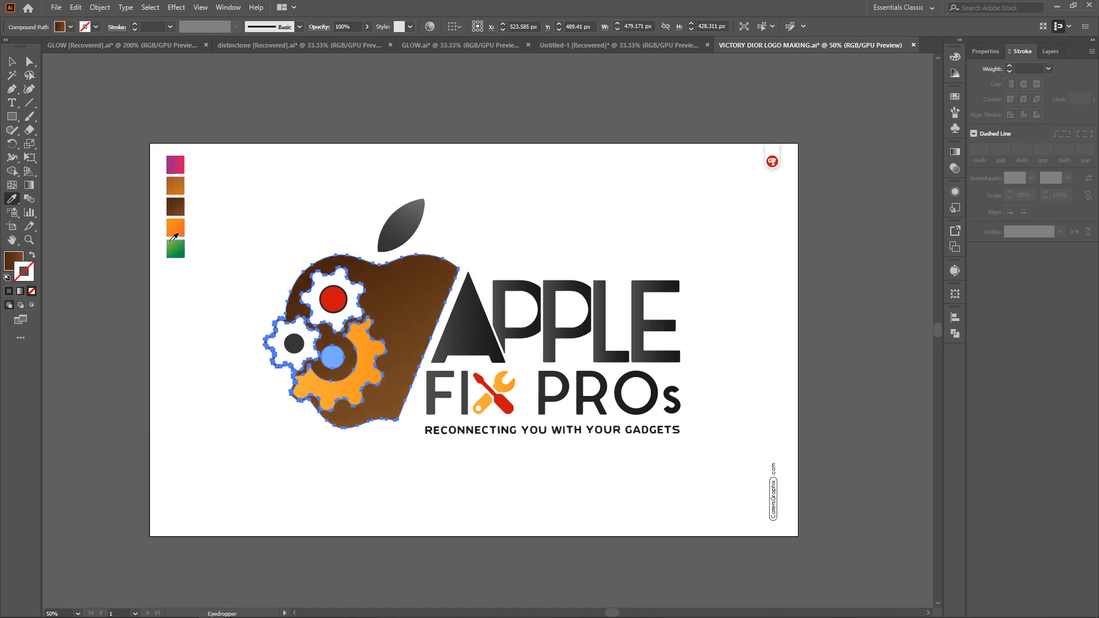
{"action": "left_click", "coordinate": [173, 229]}
{"action": "left_click", "coordinate": [174, 251]}
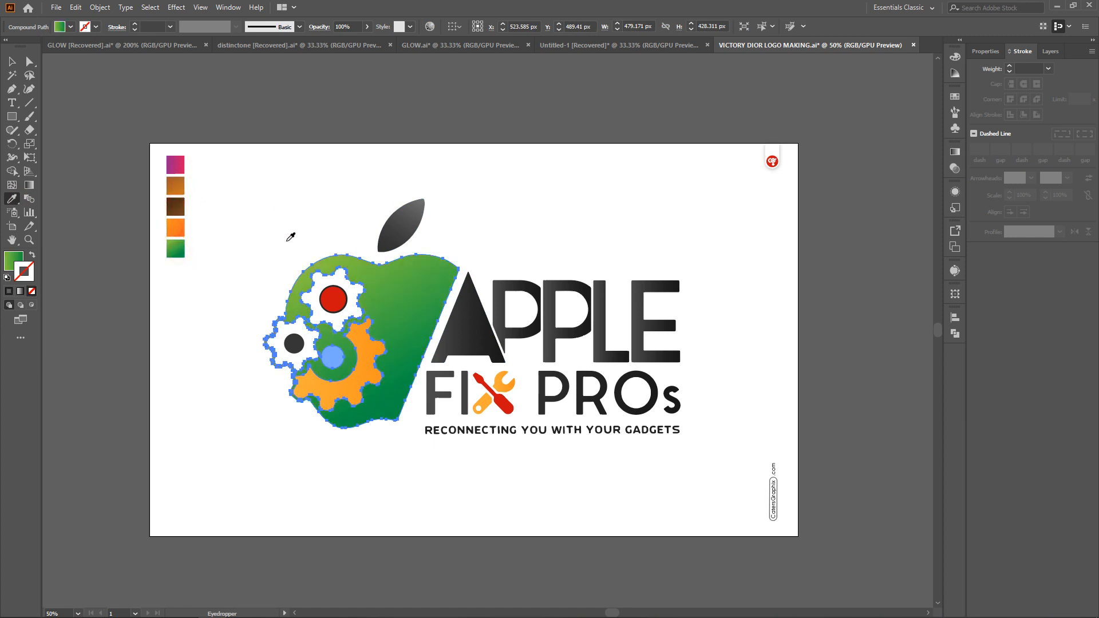
{"action": "left_click", "coordinate": [29, 61]}
{"action": "left_click", "coordinate": [572, 245]}
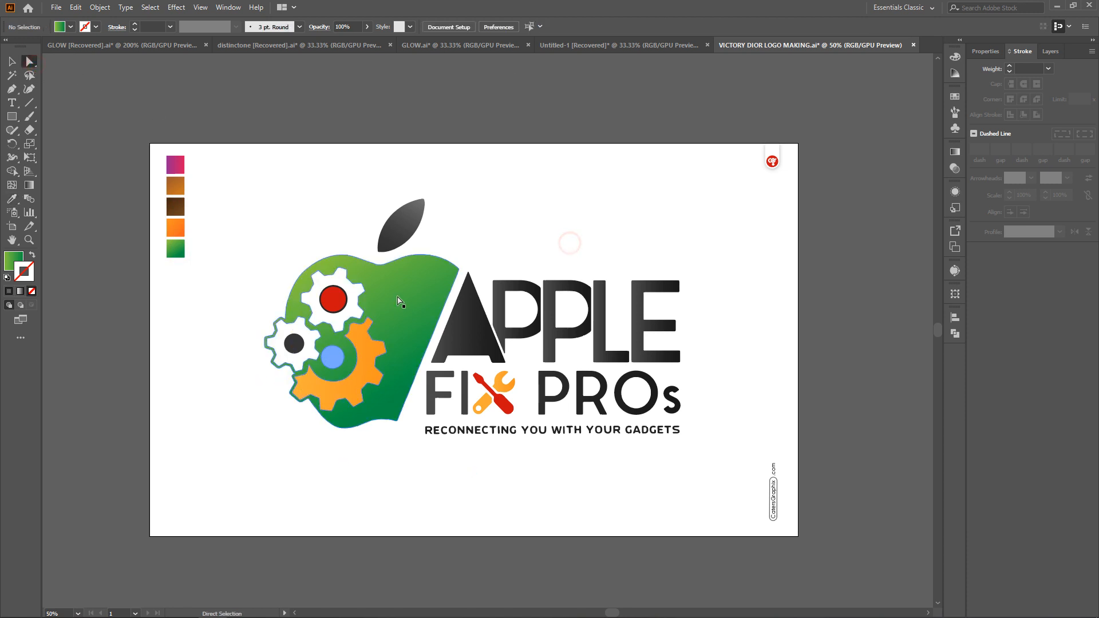
Step: Display the gradient settings of the apple body's fill
{"action": "left_click", "coordinate": [401, 286]}
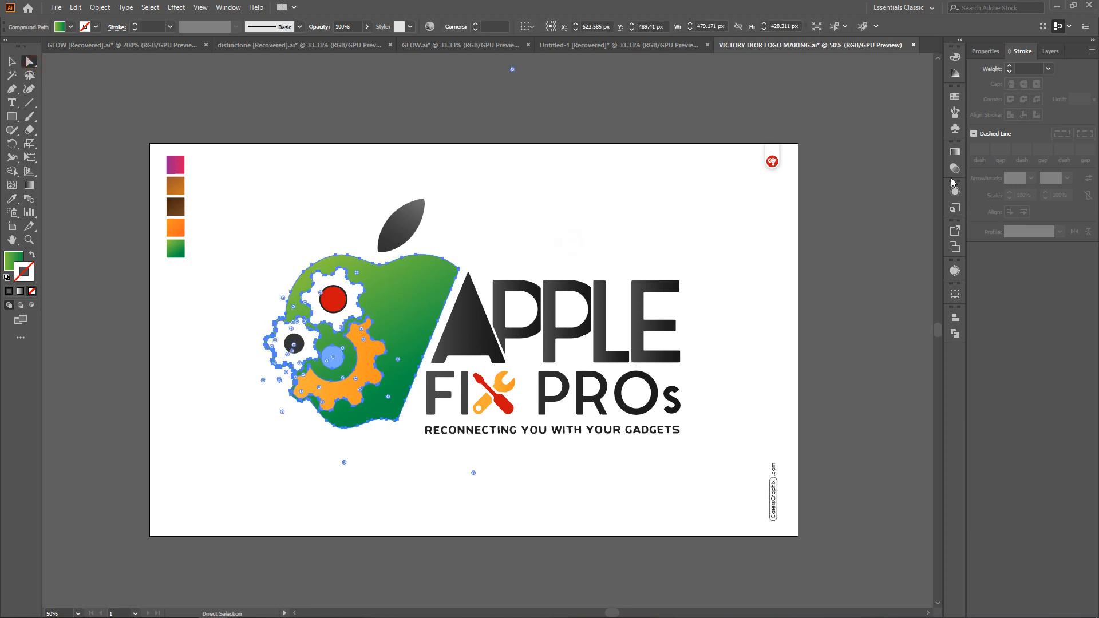
{"action": "left_click", "coordinate": [951, 153]}
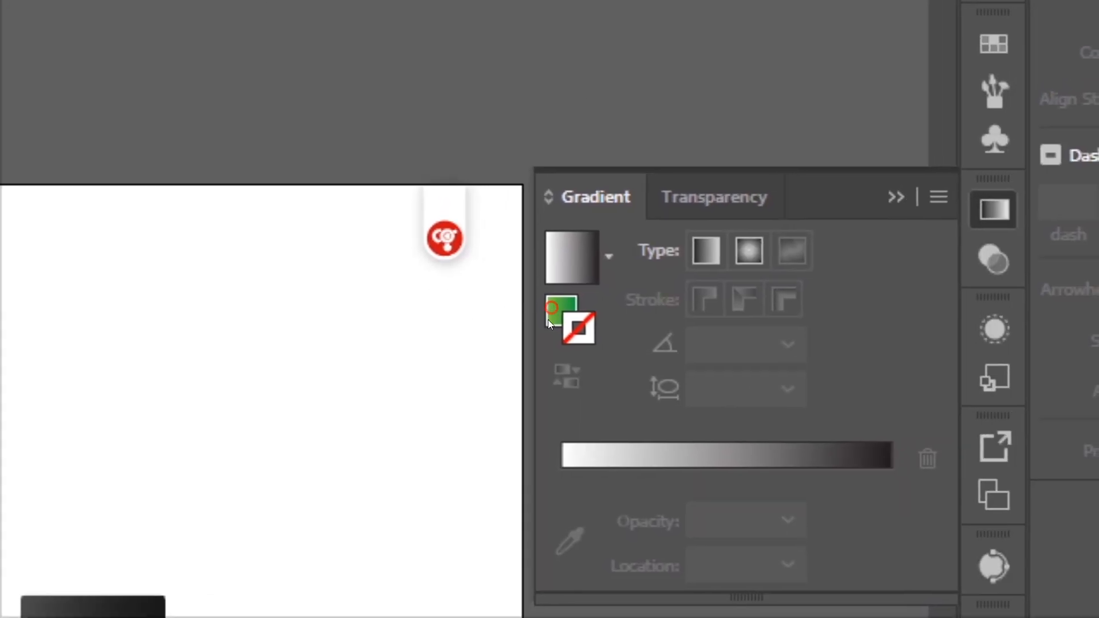
{"action": "left_click", "coordinate": [548, 320]}
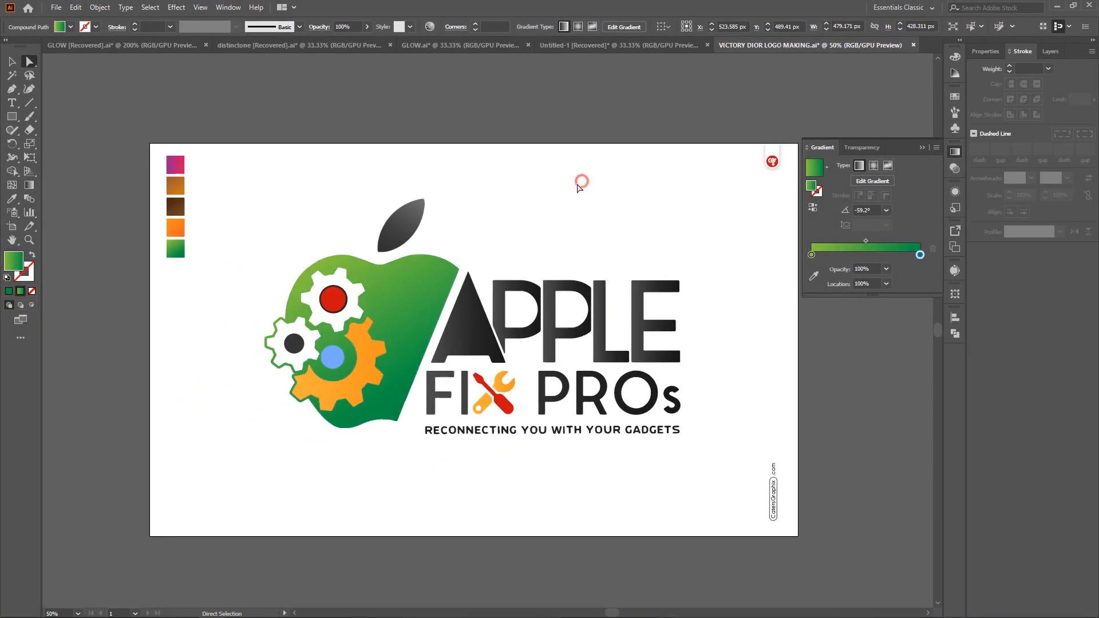
{"action": "left_click", "coordinate": [582, 182]}
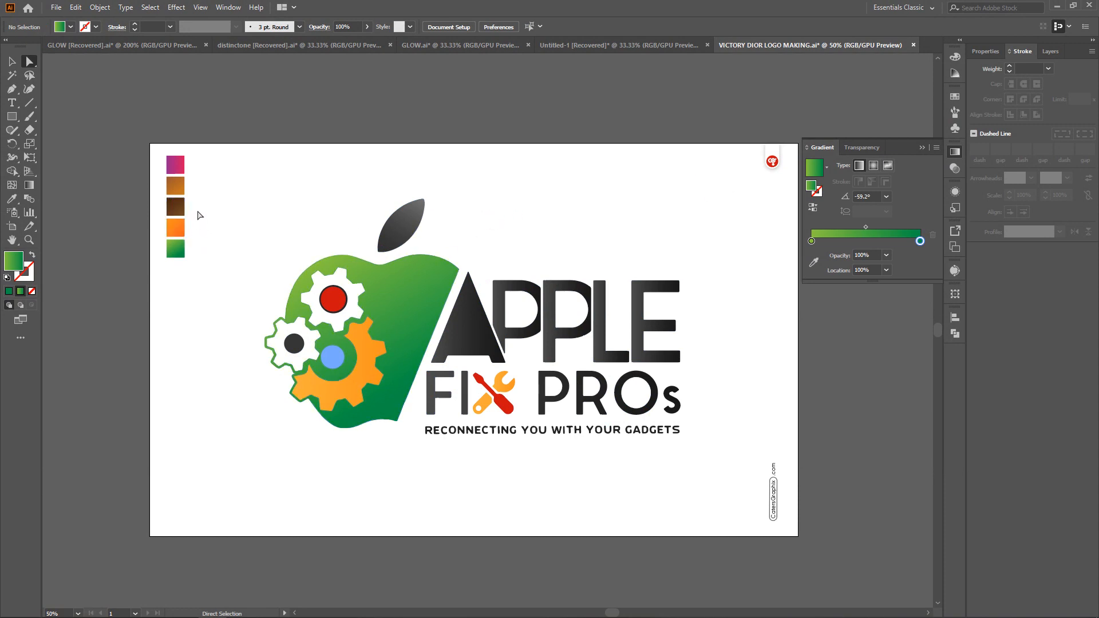
Step: Draw a 46 px square beside the purple-pink swatch, fill it with solid green 009145 and align it with that swatch
{"action": "left_click", "coordinate": [12, 116]}
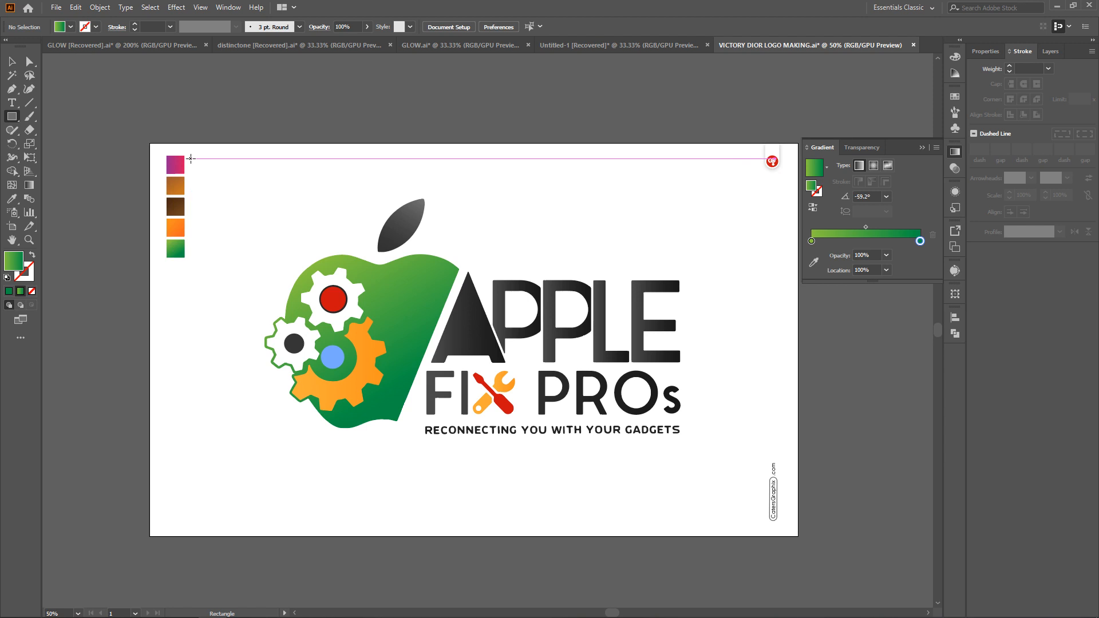
{"action": "left_click_drag", "start_coordinate": [191, 157], "coordinate": [210, 177]}
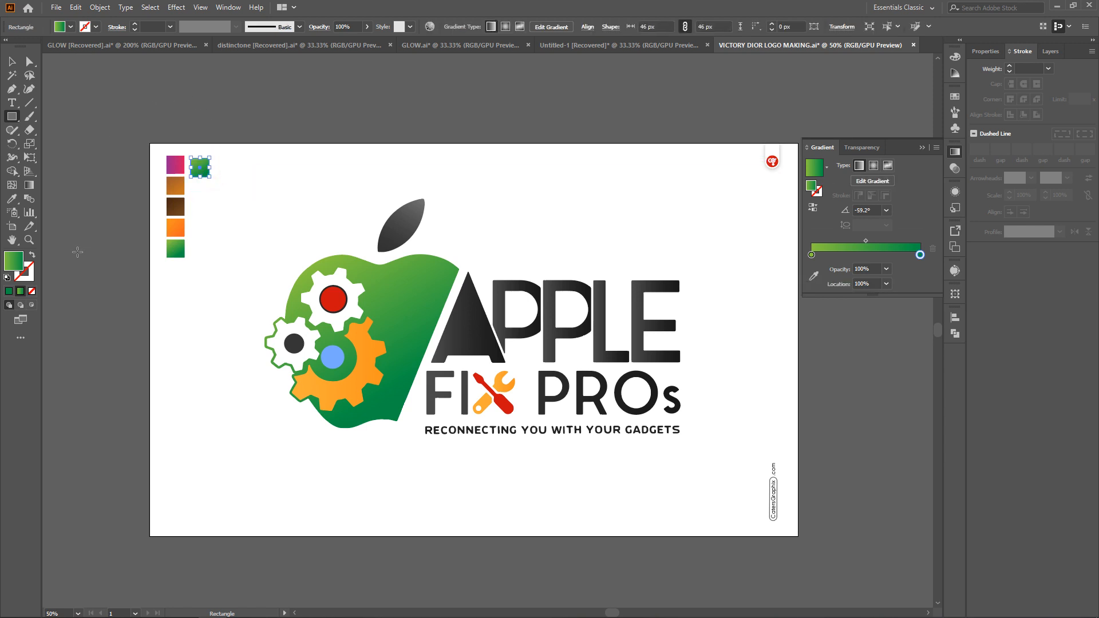
{"action": "left_click", "coordinate": [9, 291]}
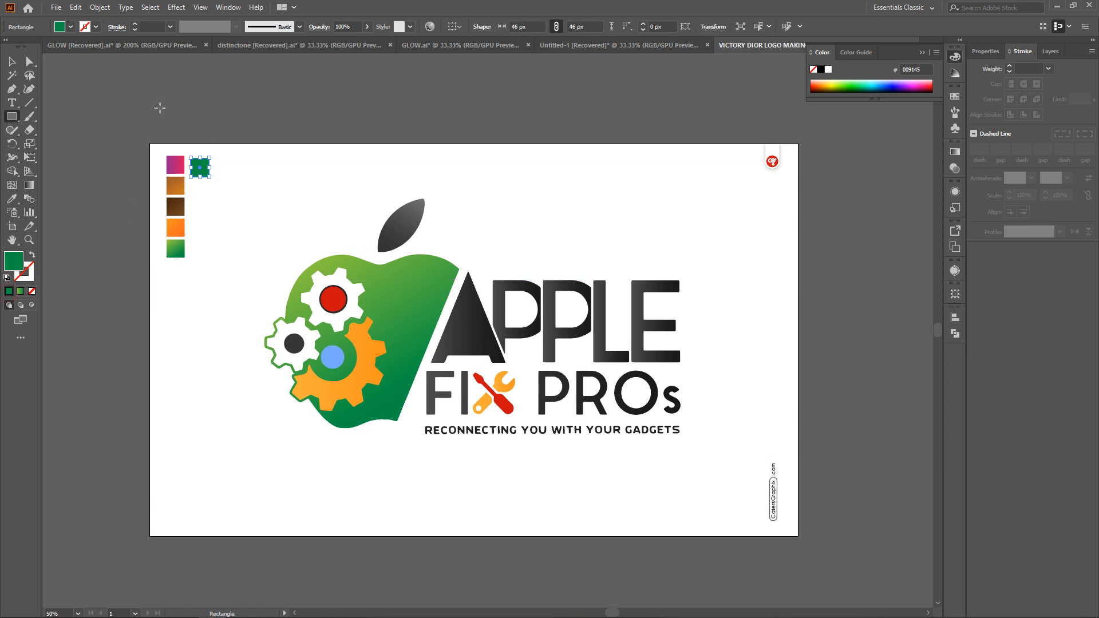
{"action": "left_click", "coordinate": [30, 62]}
{"action": "left_click", "coordinate": [228, 122]}
{"action": "left_click_drag", "start_coordinate": [198, 169], "coordinate": [198, 162]}
Step: Fill the apple body with the solid green of the new square using the Eyedropper
{"action": "left_click", "coordinate": [295, 221]}
{"action": "left_click", "coordinate": [373, 313]}
{"action": "left_click", "coordinate": [13, 199]}
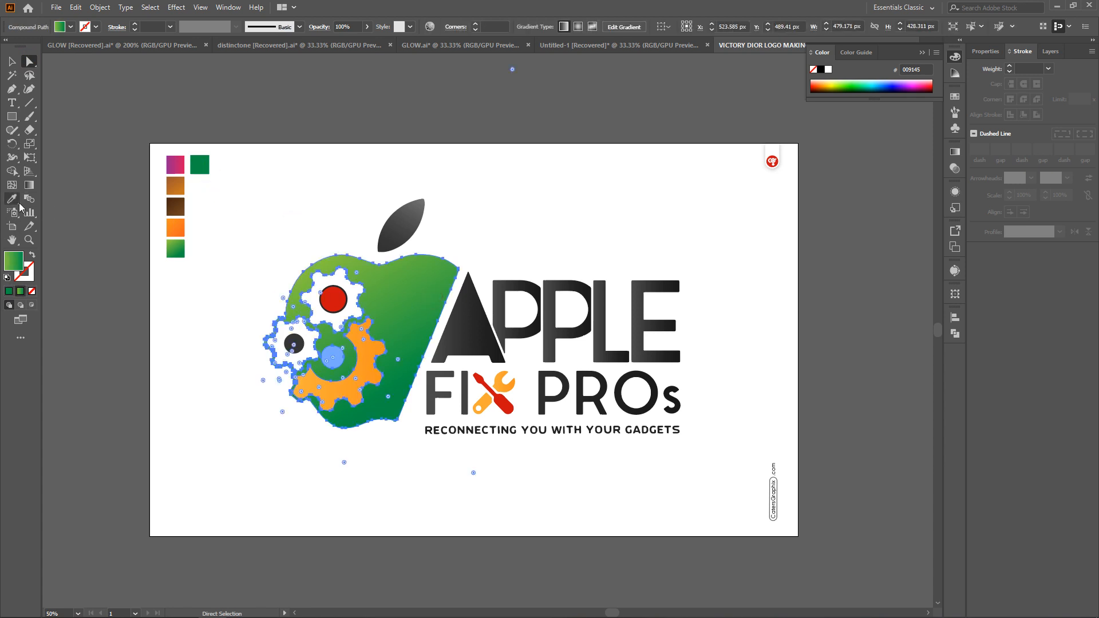
{"action": "left_click", "coordinate": [200, 164]}
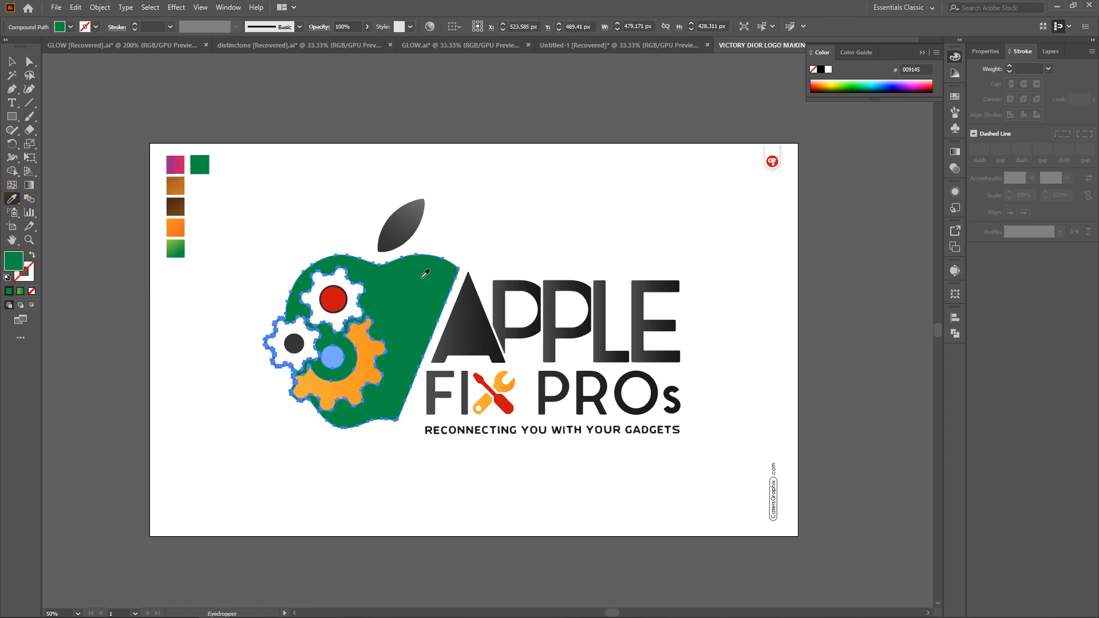
{"action": "key", "text": "a"}
{"action": "left_click", "coordinate": [513, 153]}
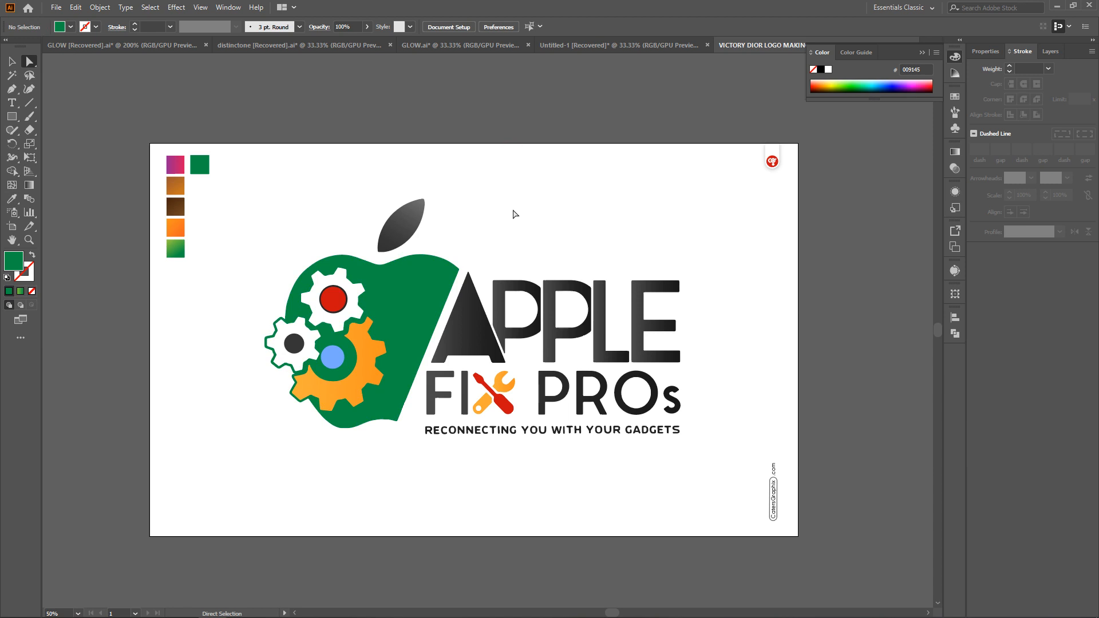
Step: Replace the 46 px green square with a new 43 px green square beside the purple-pink swatch
{"action": "left_click", "coordinate": [200, 167]}
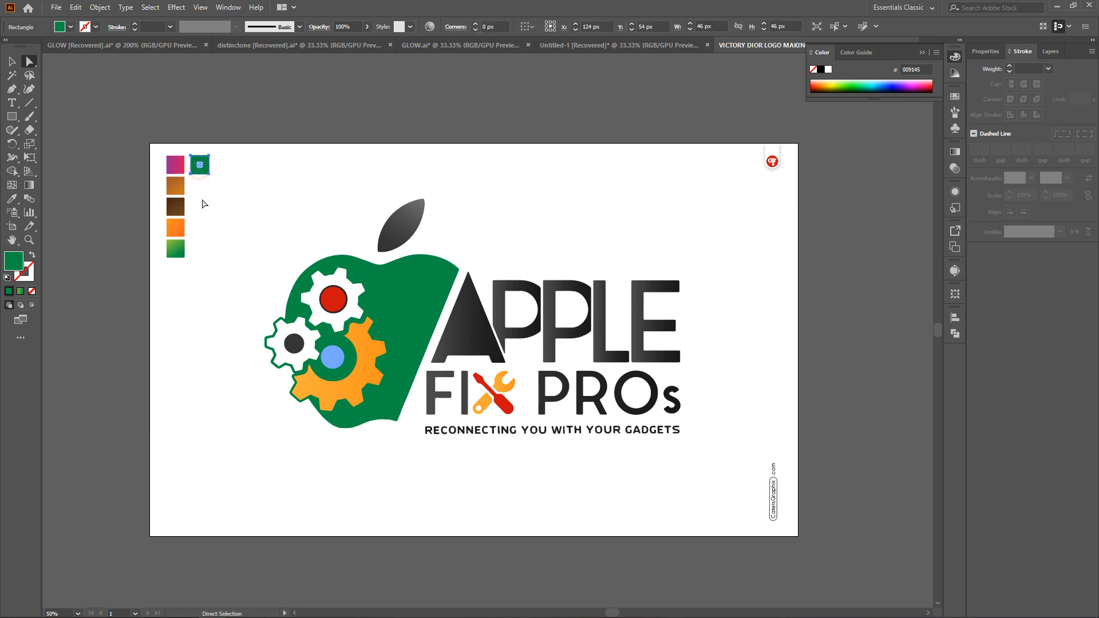
{"action": "left_click", "coordinate": [232, 222]}
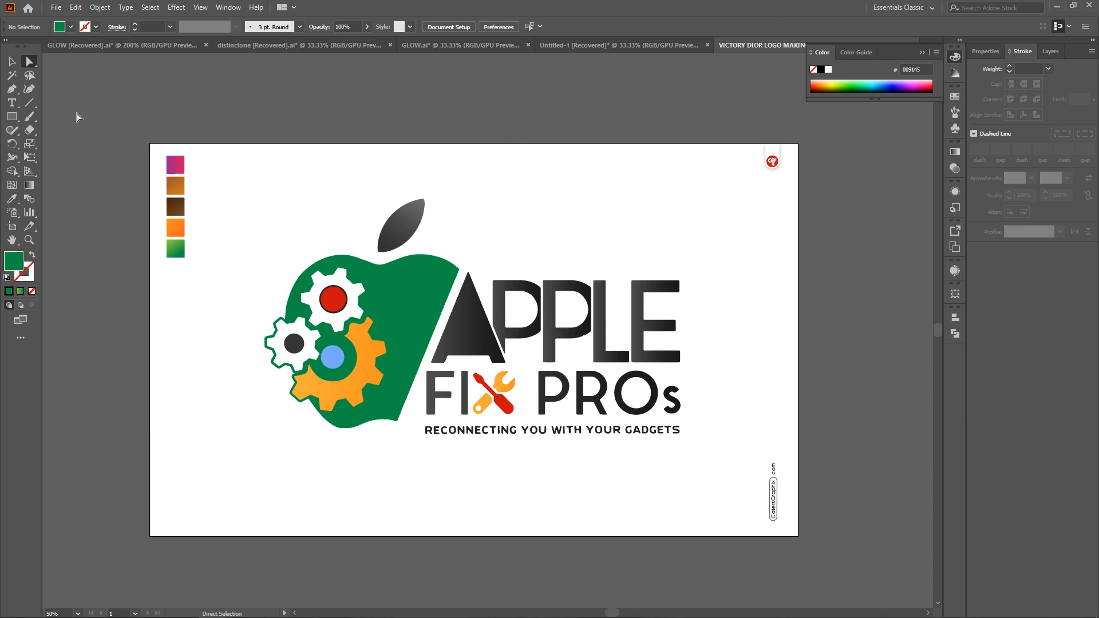
{"action": "left_click", "coordinate": [11, 116]}
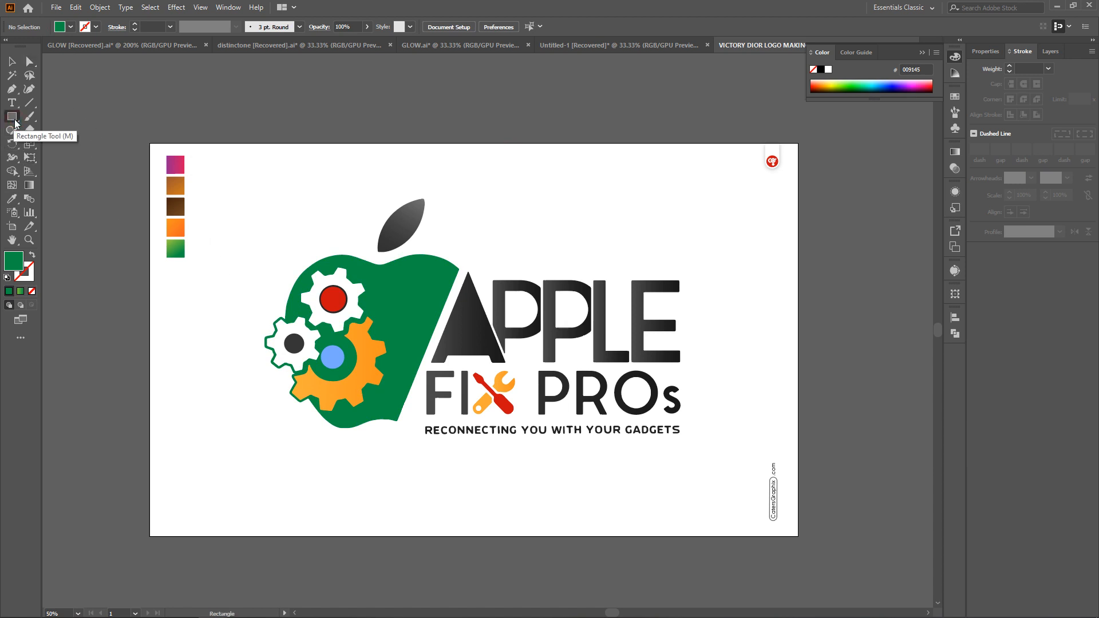
{"action": "left_click_drag", "start_coordinate": [195, 155], "coordinate": [213, 173]}
{"action": "left_click", "coordinate": [28, 61]}
{"action": "left_click", "coordinate": [252, 172]}
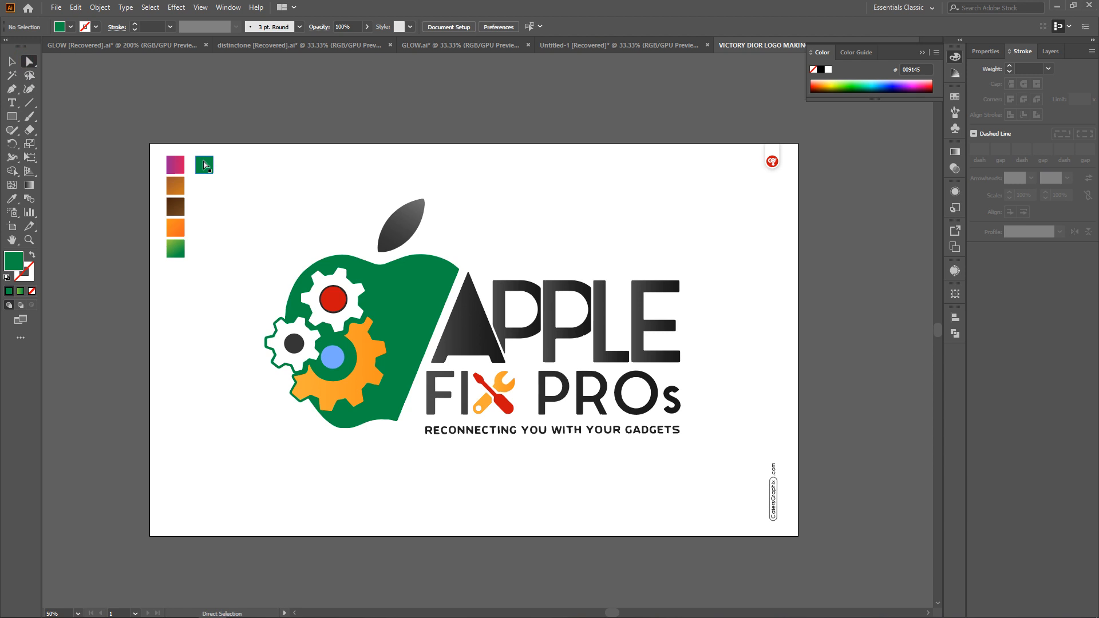
Step: Duplicate the green square downward three times so the copies line up with the next three gradient swatches
{"action": "left_click_drag", "start_coordinate": [207, 167], "coordinate": [207, 191]}
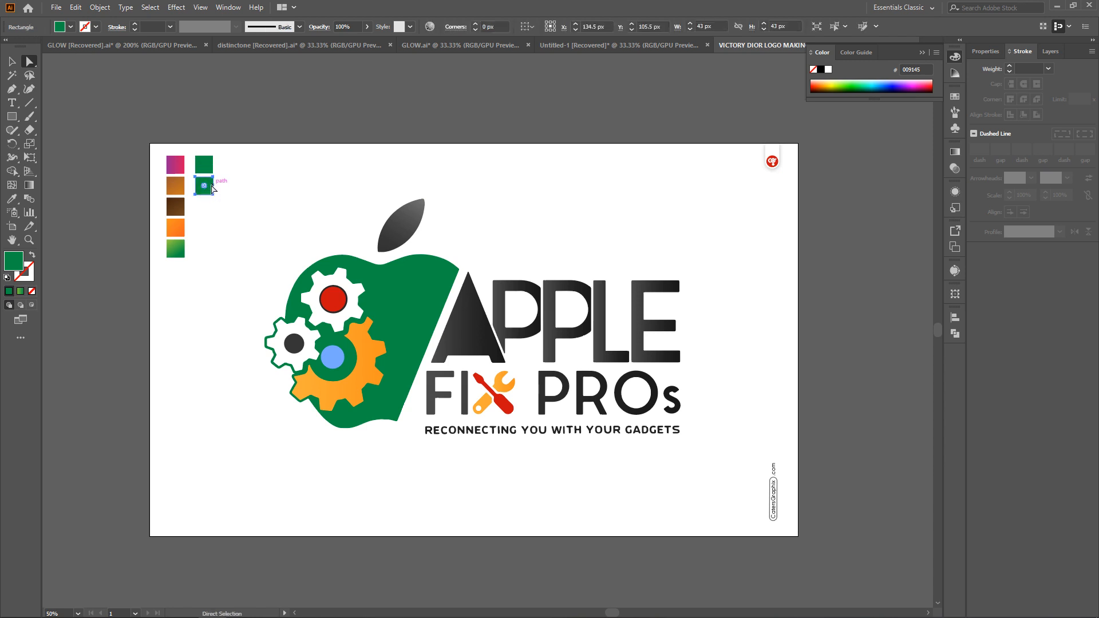
{"action": "left_click_drag", "start_coordinate": [209, 185], "coordinate": [207, 197]}
{"action": "left_click", "coordinate": [12, 61]}
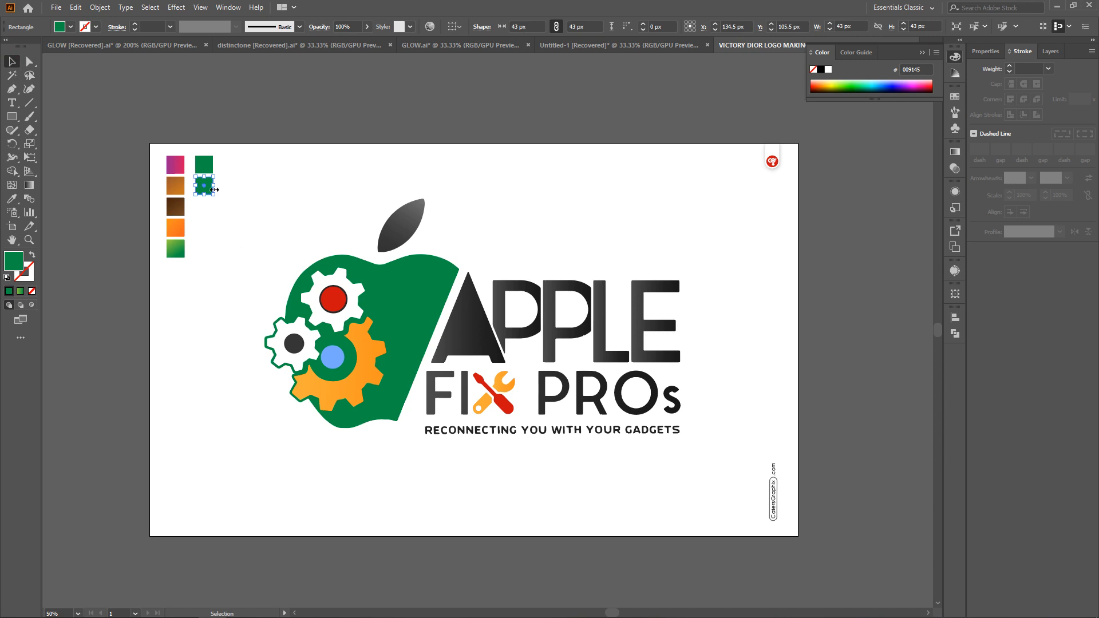
{"action": "left_click_drag", "start_coordinate": [204, 187], "coordinate": [204, 229]}
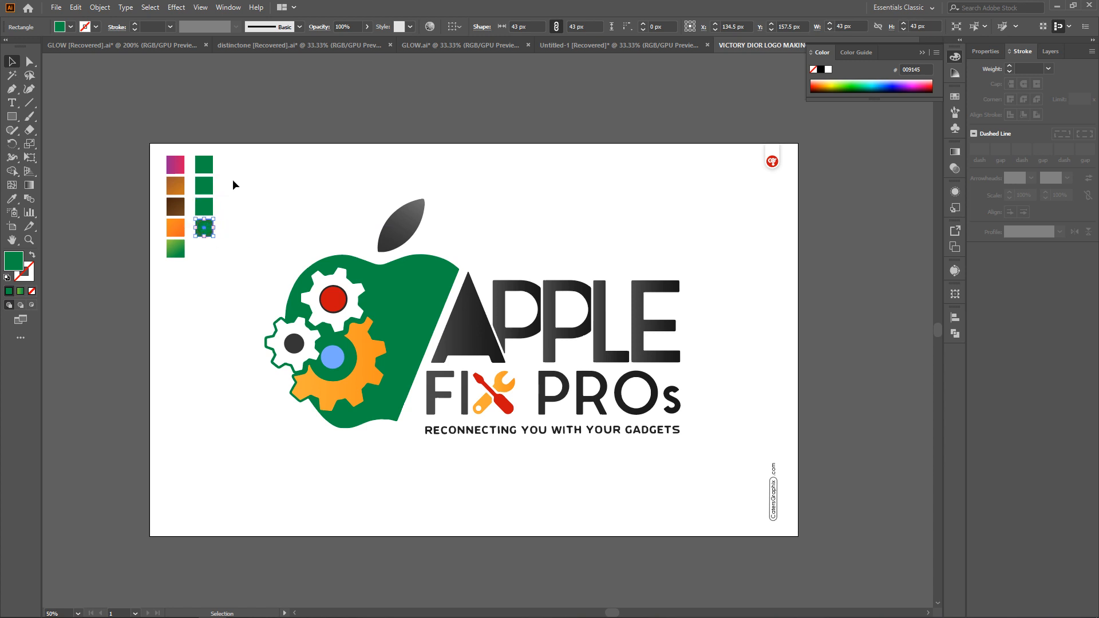
{"action": "left_click", "coordinate": [205, 251]}
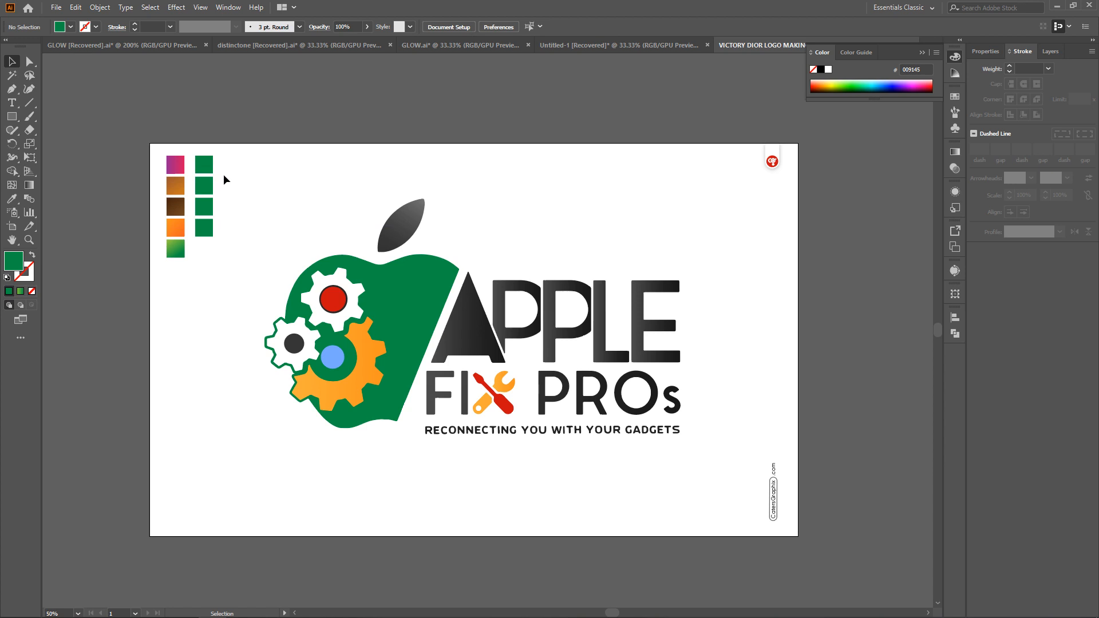
Step: Try duplicating all four green squares below their column, and delete the extra copies
{"action": "left_click_drag", "start_coordinate": [200, 245], "coordinate": [199, 247]}
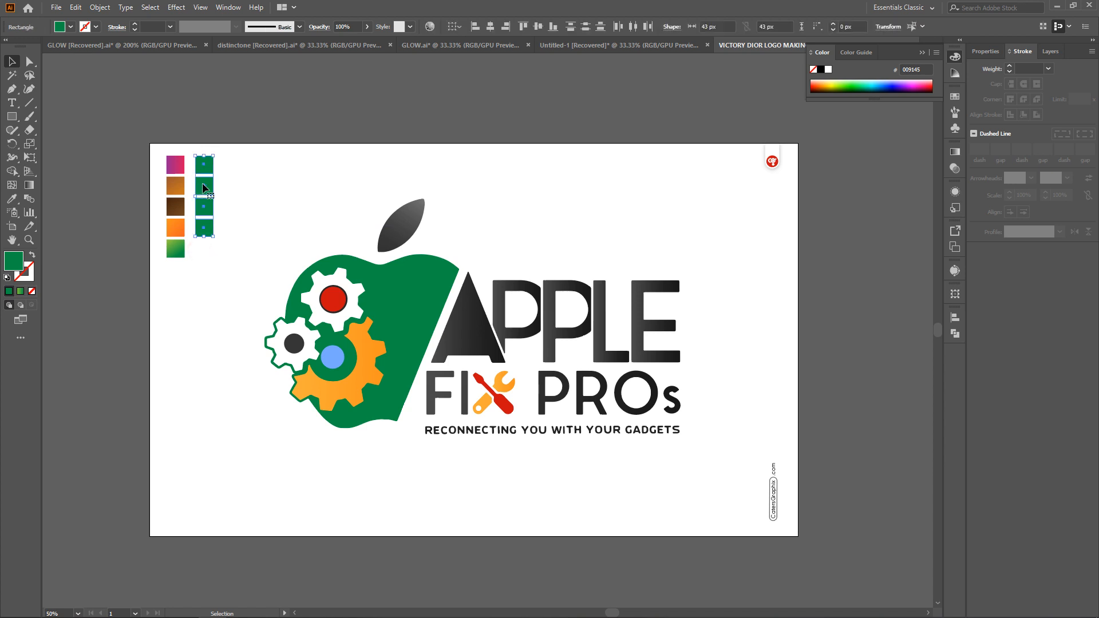
{"action": "left_click_drag", "start_coordinate": [203, 187], "coordinate": [201, 276]}
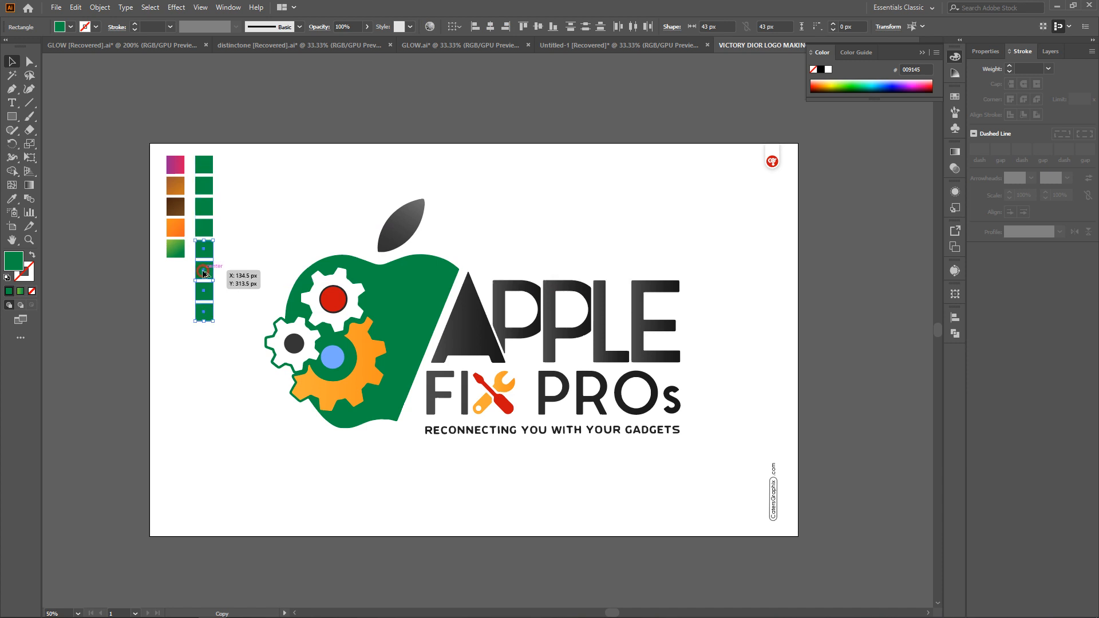
{"action": "left_click", "coordinate": [253, 169]}
{"action": "left_click_drag", "start_coordinate": [232, 239], "coordinate": [197, 331]}
{"action": "key", "text": "Delete"}
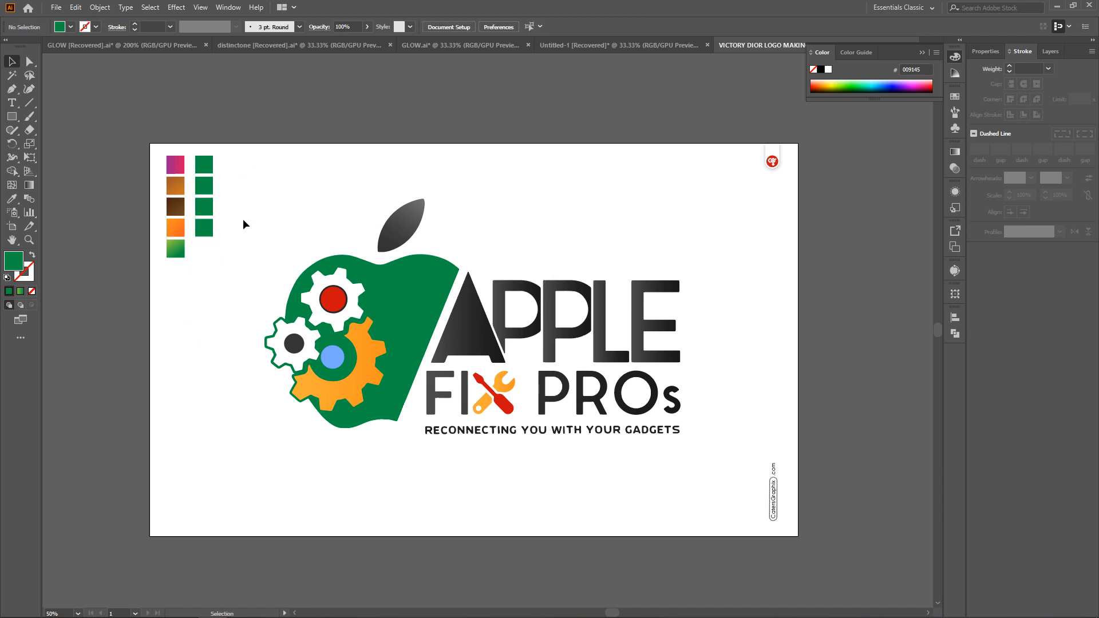
Step: Duplicate the lowest green square downward so the copy sits beside the green gradient swatch
{"action": "left_click", "coordinate": [204, 229]}
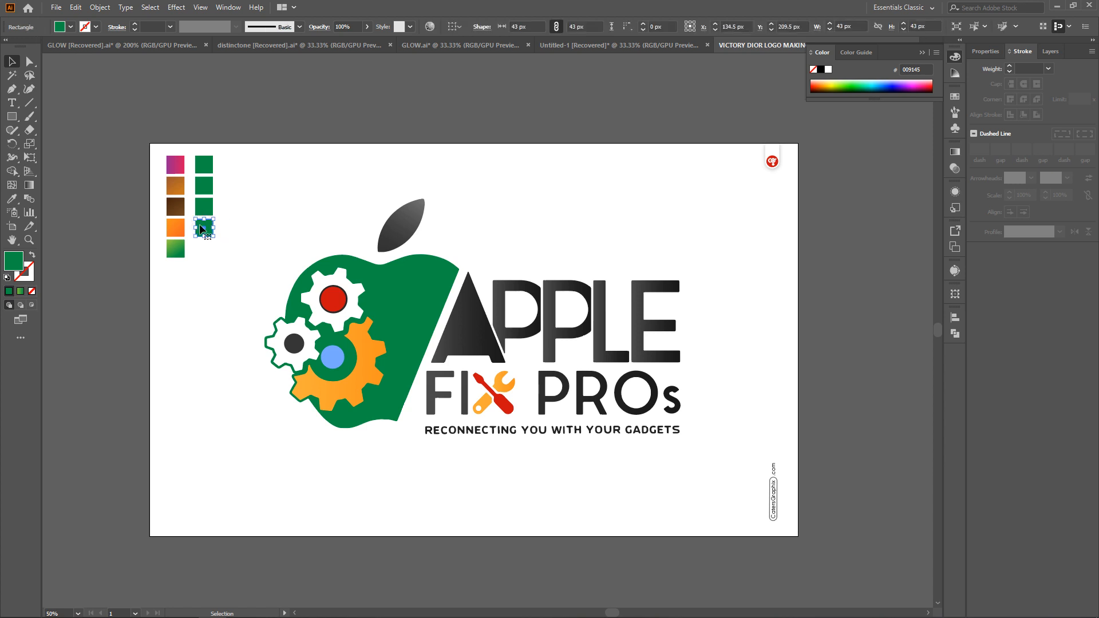
{"action": "left_click_drag", "start_coordinate": [204, 229], "coordinate": [202, 249]}
{"action": "left_click", "coordinate": [270, 170]}
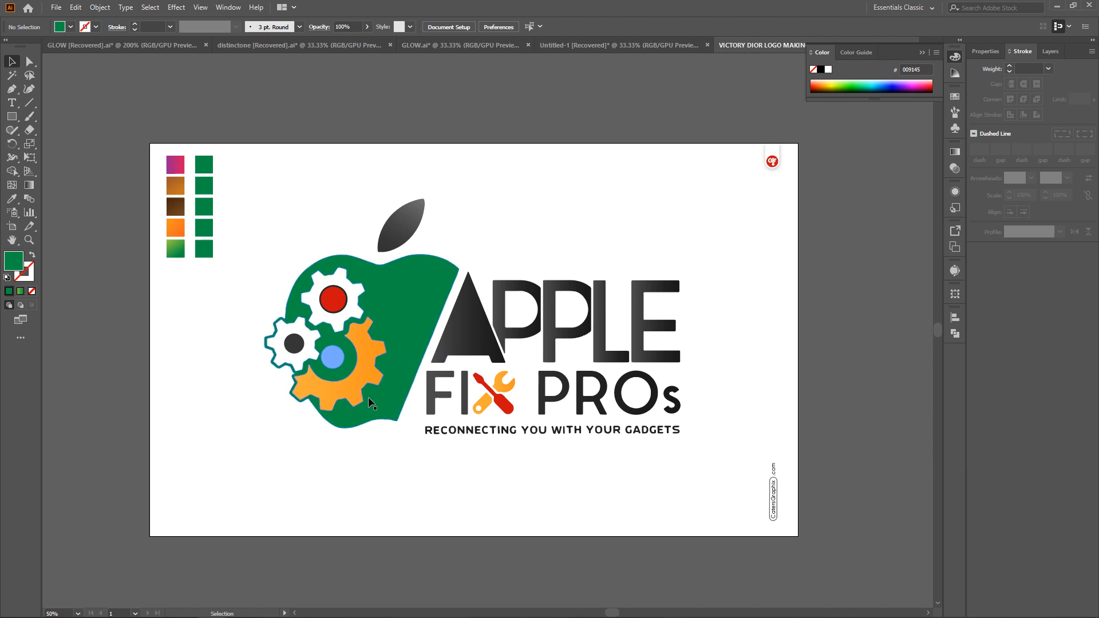
Step: Fill the topmost green square with the light-to-dark green linear gradient
{"action": "left_click", "coordinate": [206, 164]}
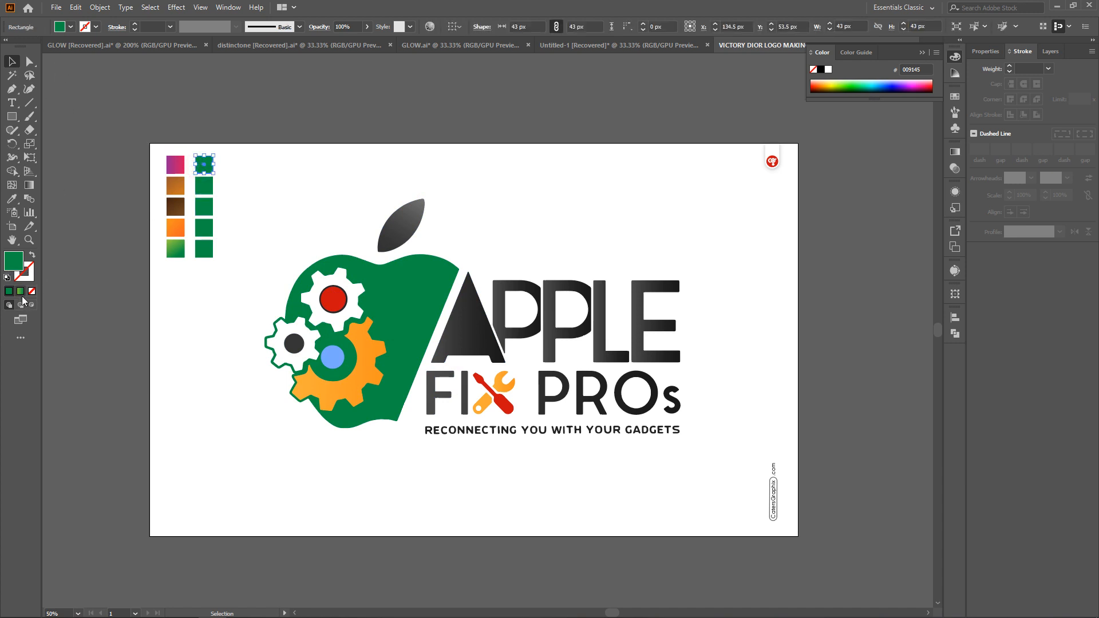
{"action": "left_click", "coordinate": [256, 174]}
{"action": "left_click", "coordinate": [205, 165]}
{"action": "left_click", "coordinate": [956, 152]}
{"action": "left_click", "coordinate": [820, 234]}
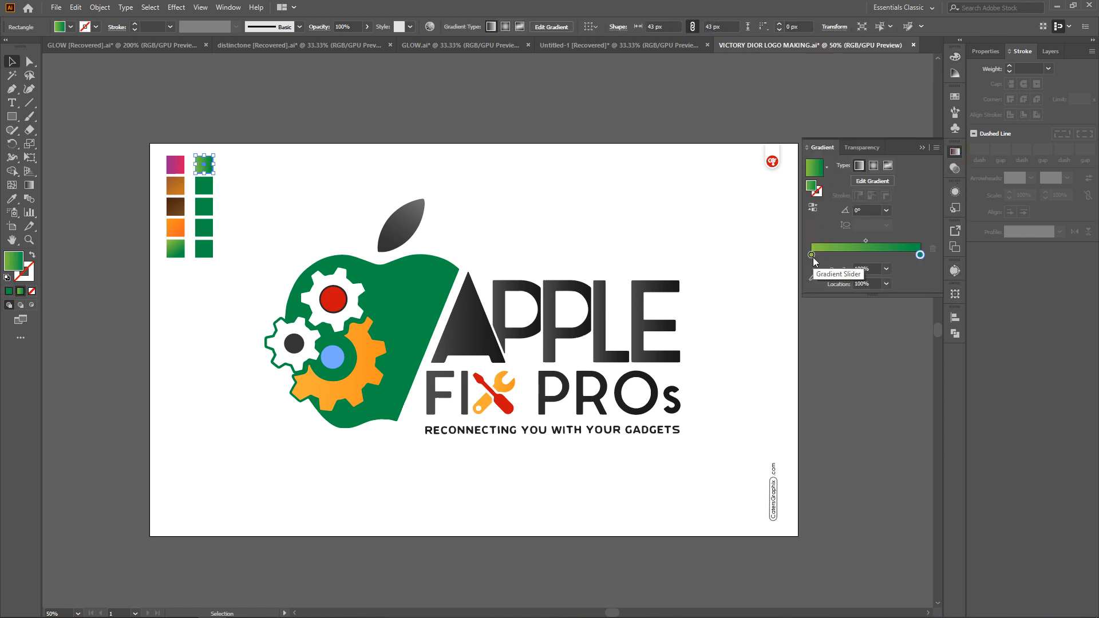
Step: Recolor the starting stop of the top square's gradient to amber FCC221 (R 252, G 194, B 33)
{"action": "double_click", "coordinate": [812, 254]}
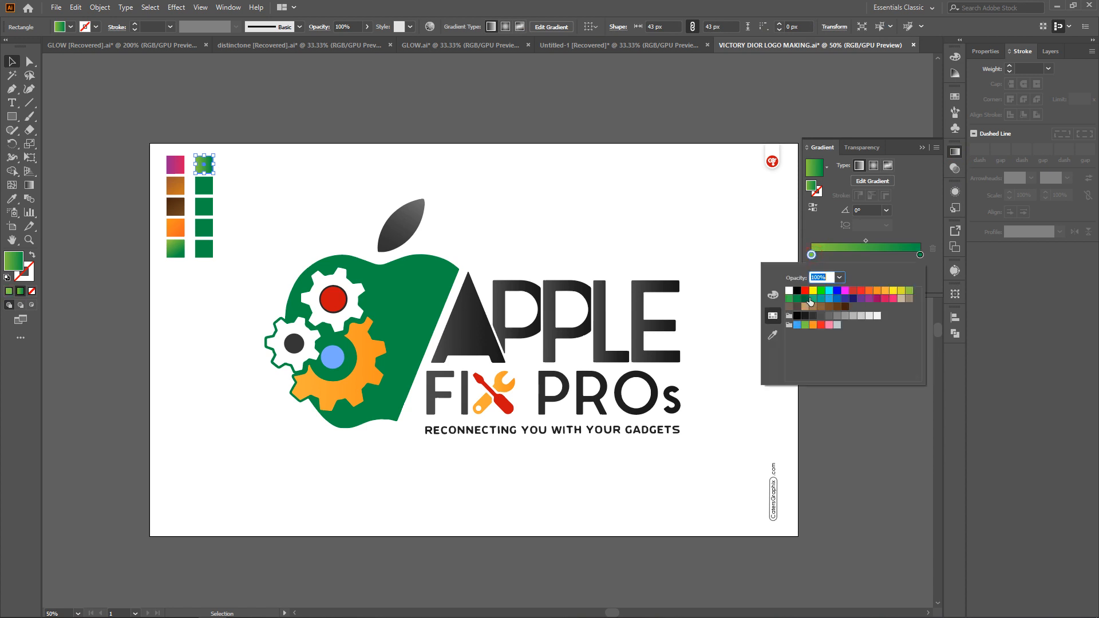
{"action": "left_click", "coordinate": [893, 291]}
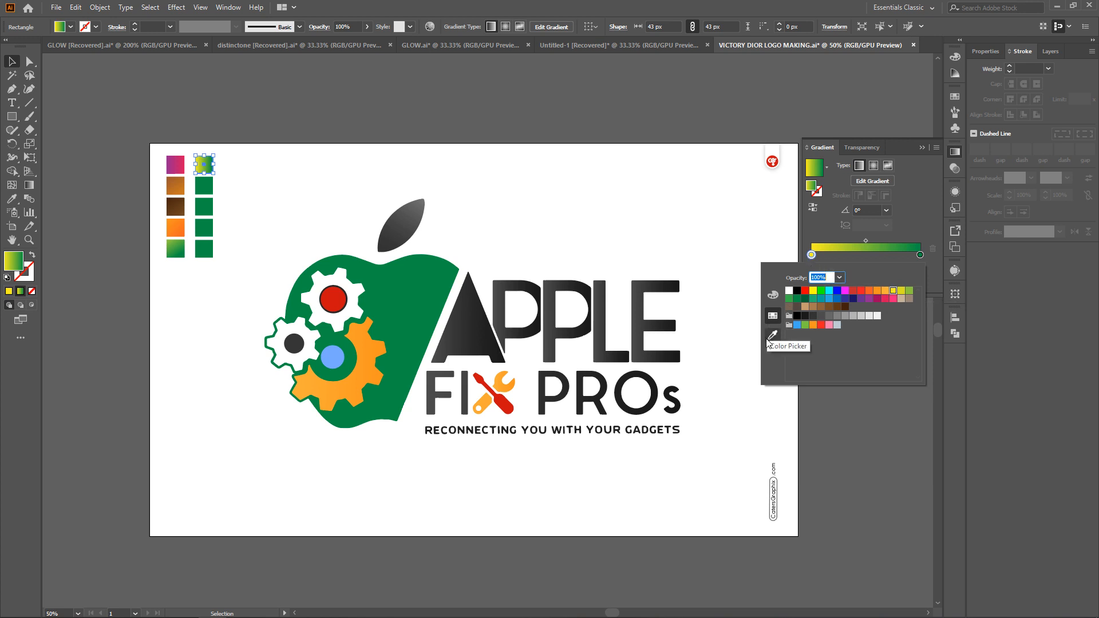
{"action": "left_click", "coordinate": [772, 294]}
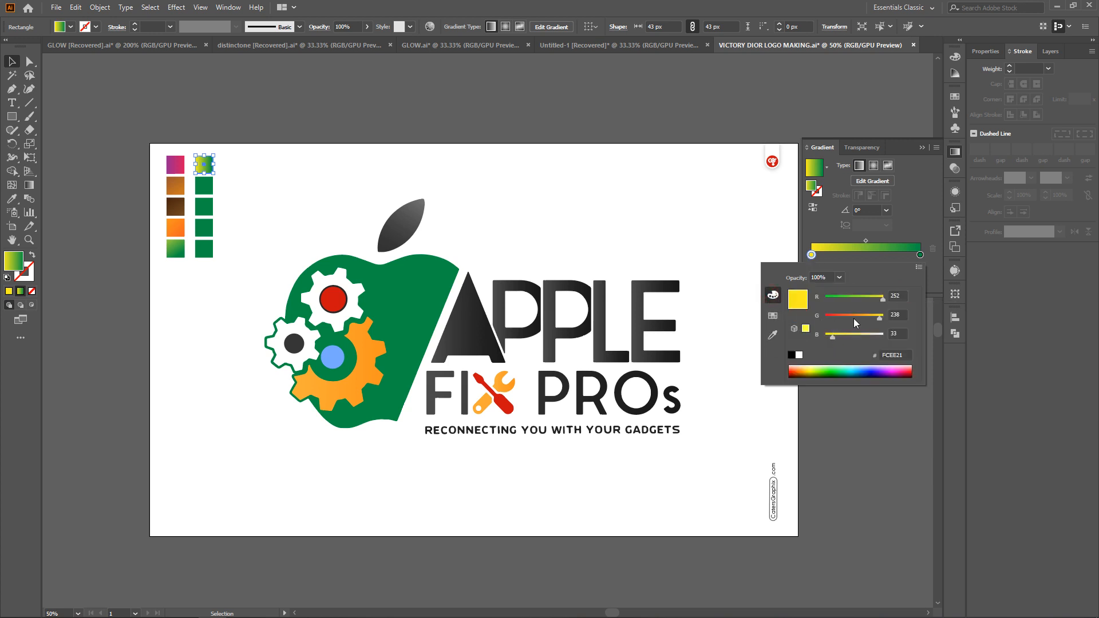
{"action": "left_click_drag", "start_coordinate": [867, 314], "coordinate": [870, 320]}
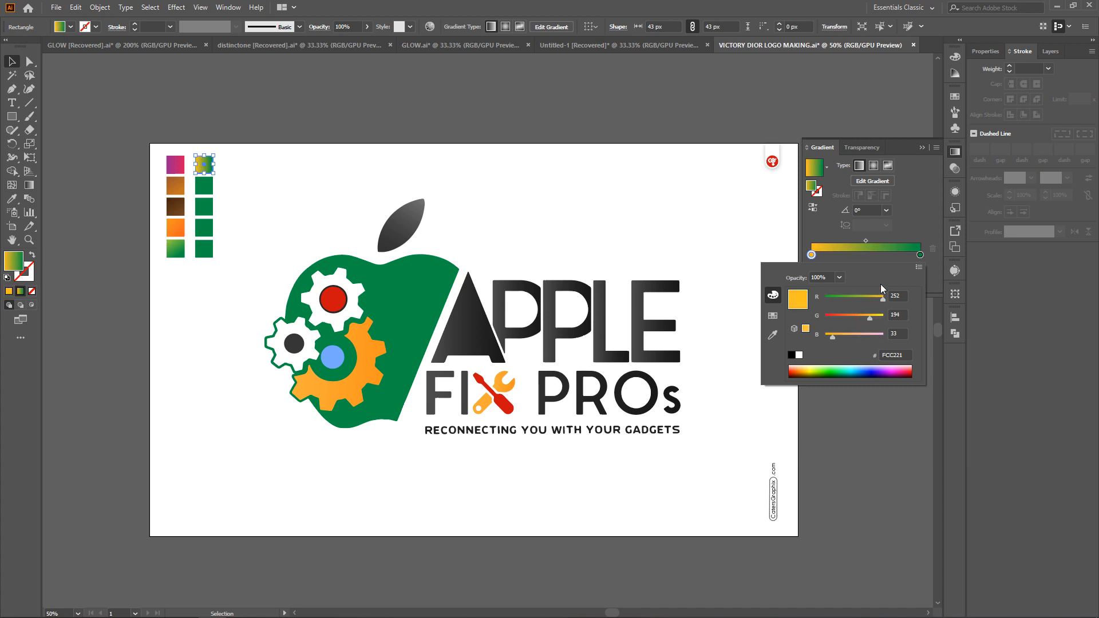
Step: Duplicate the amber starting stop to the middle of the gradient and check the starting stop's color values
{"action": "left_click_drag", "start_coordinate": [812, 256], "coordinate": [868, 255]}
{"action": "left_click", "coordinate": [813, 255]}
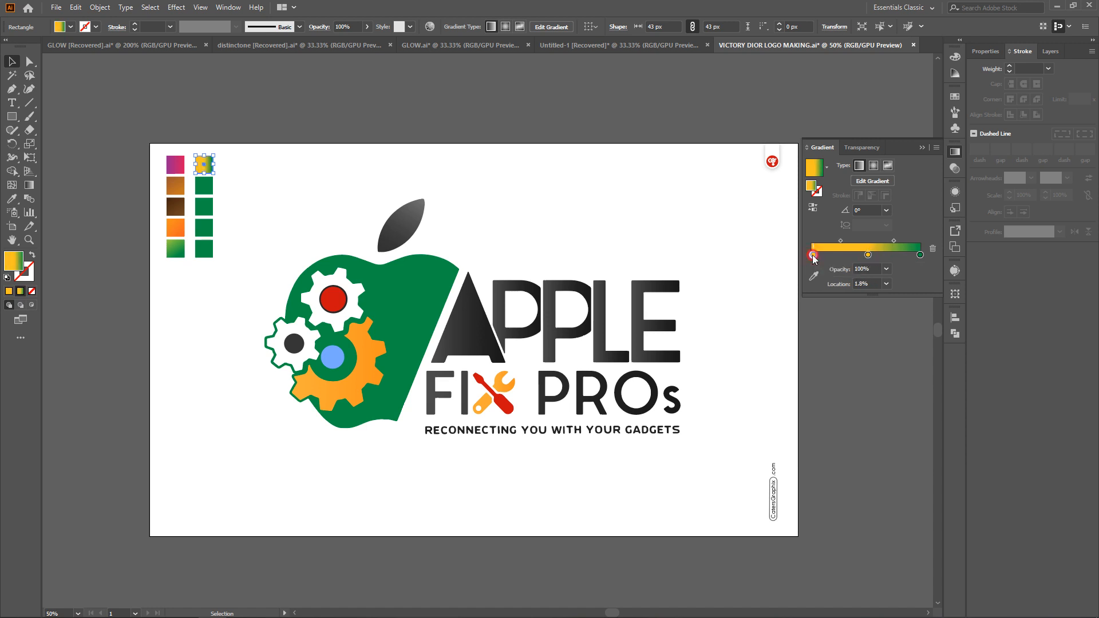
{"action": "double_click", "coordinate": [812, 255]}
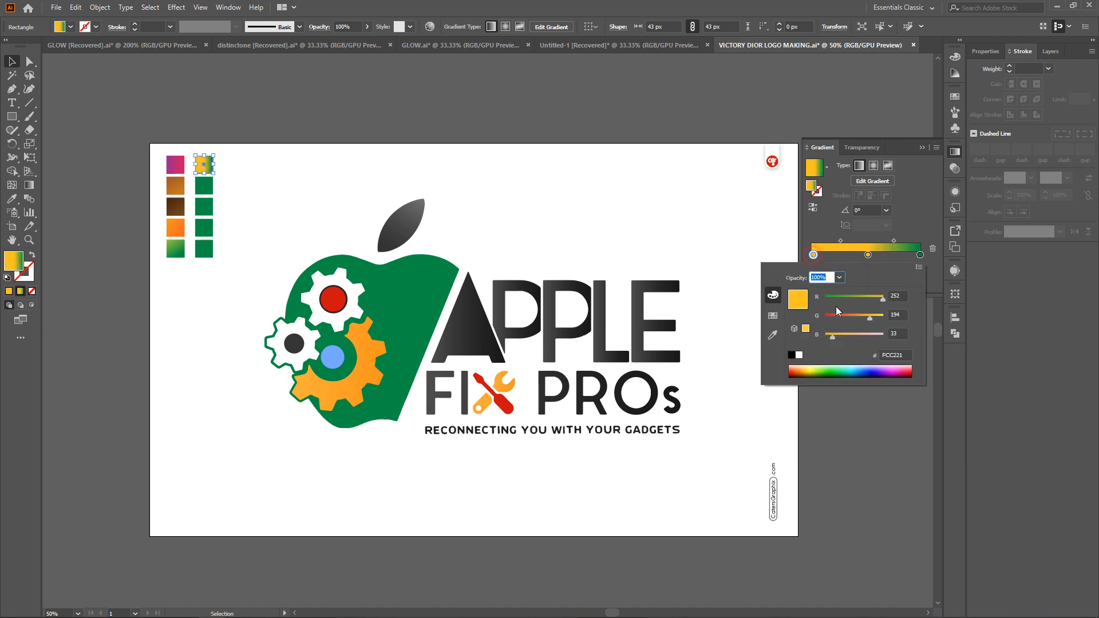
{"action": "left_click", "coordinate": [867, 319]}
{"action": "left_click", "coordinate": [932, 226]}
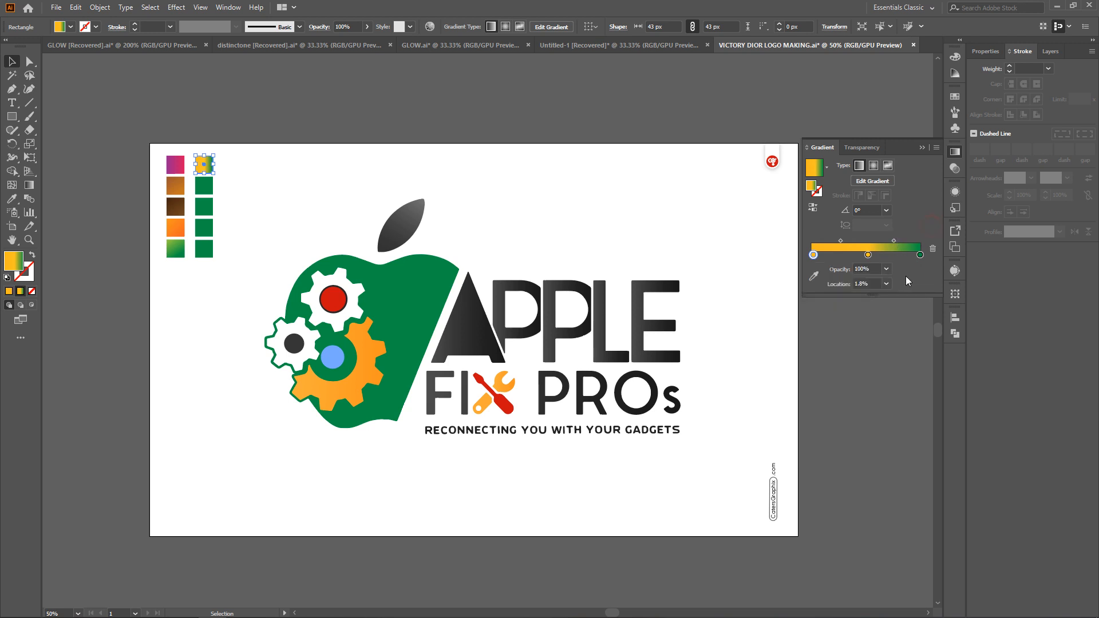
Step: Try two orange swatches on the gradient's green end stop, and settle on yellow R=252 G=238 B=33
{"action": "double_click", "coordinate": [921, 255]}
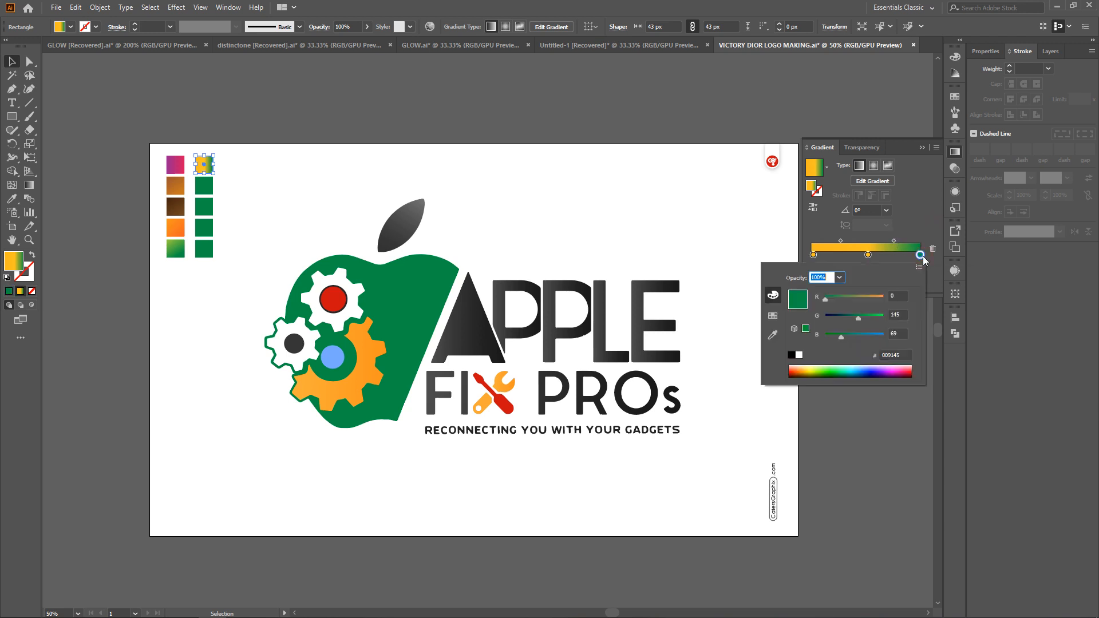
{"action": "left_click", "coordinate": [772, 316]}
{"action": "left_click", "coordinate": [885, 290]}
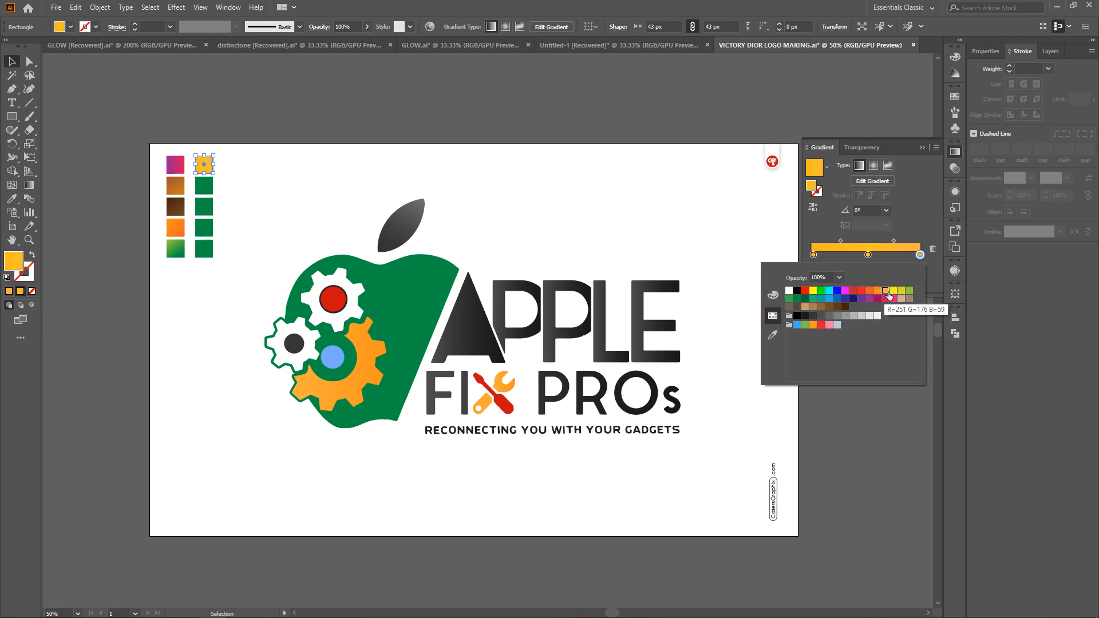
{"action": "left_click", "coordinate": [877, 292]}
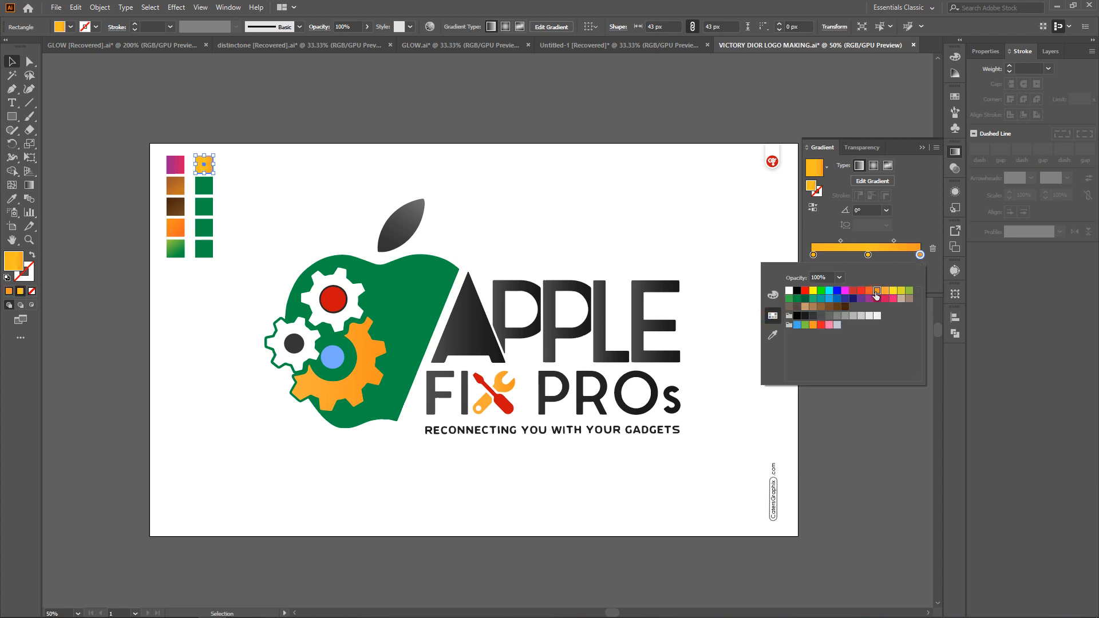
{"action": "left_click", "coordinate": [894, 292]}
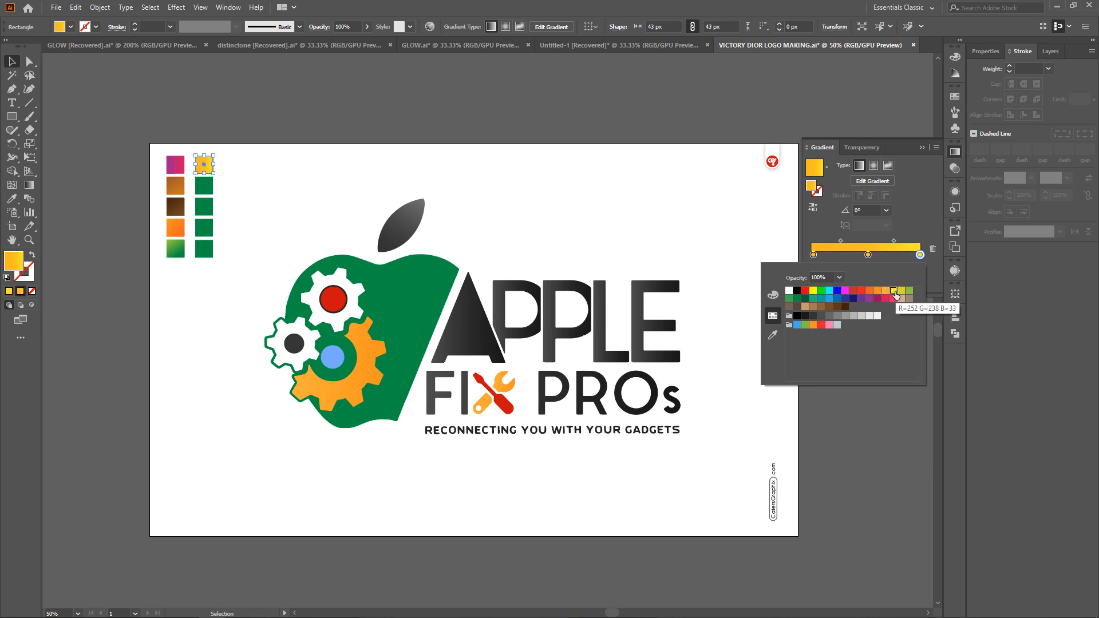
{"action": "left_click", "coordinate": [911, 206]}
Step: Swap the middle and end stop colors so the gradient runs amber, yellow, amber, and check both stops' color values
{"action": "mouse_move", "coordinate": [868, 255]}
{"action": "left_mouse_down"}
{"action": "mouse_move", "coordinate": [919, 255]}
{"action": "mouse_move", "coordinate": [871, 256]}
{"action": "left_mouse_up"}
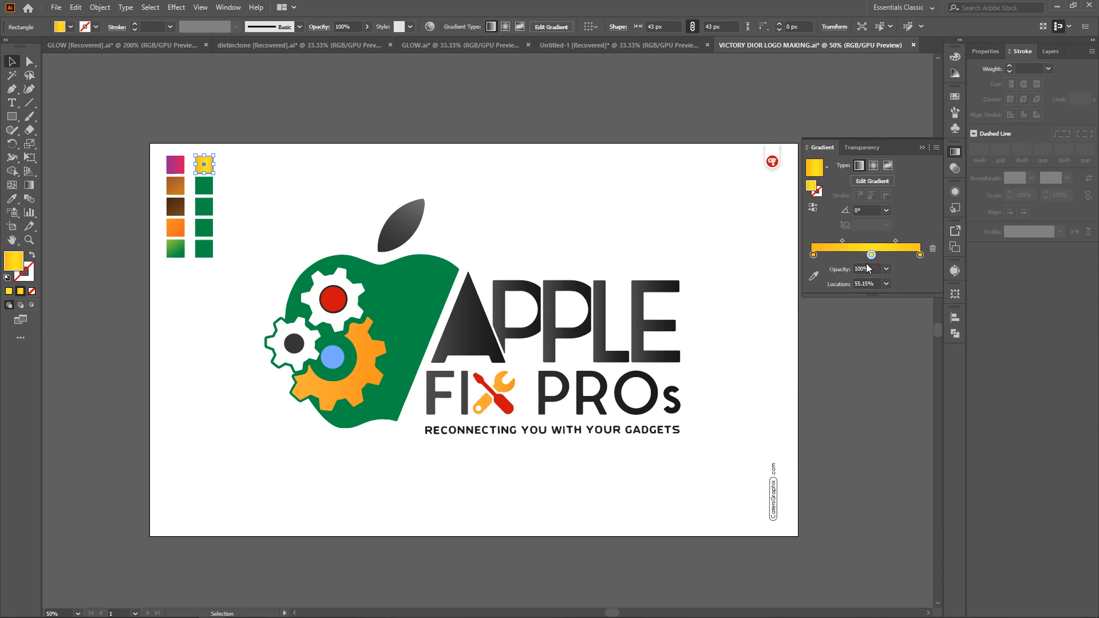
{"action": "double_click", "coordinate": [871, 256]}
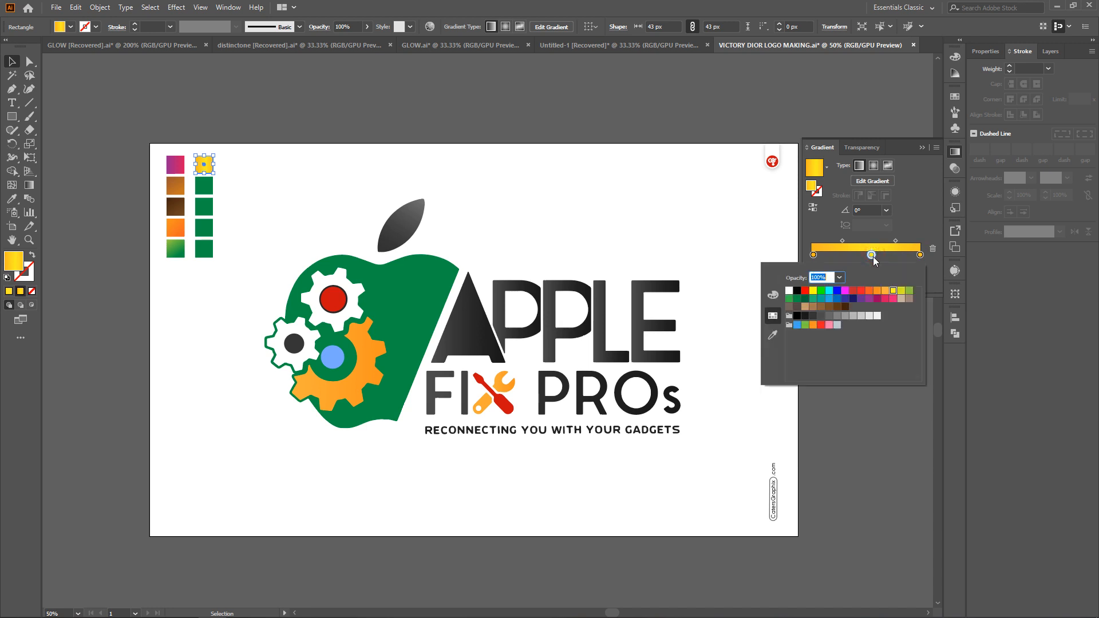
{"action": "left_click", "coordinate": [773, 296]}
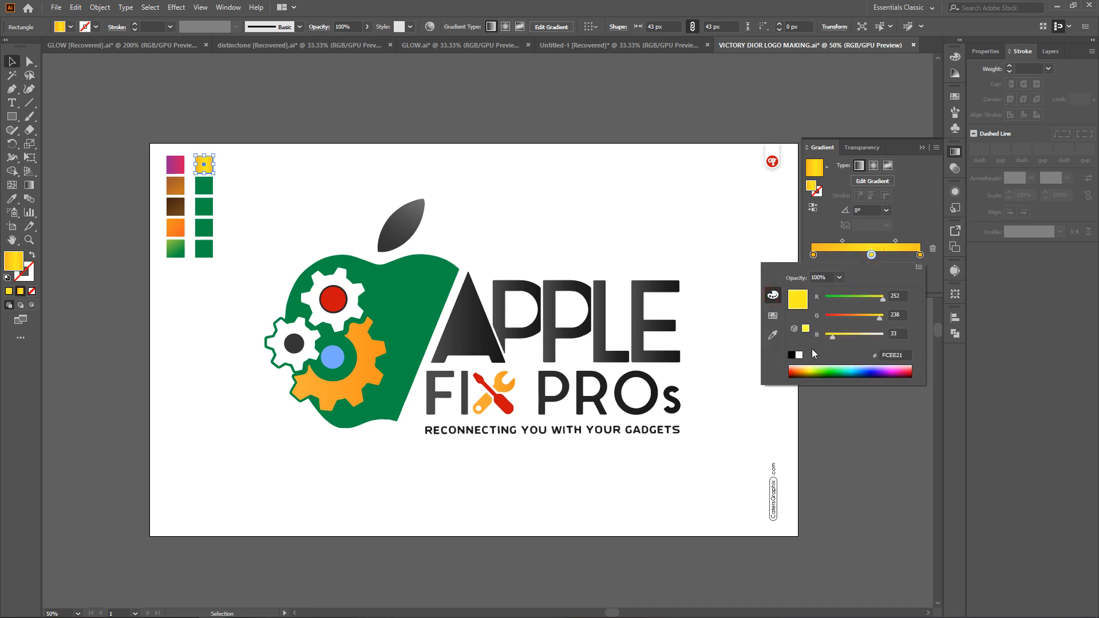
{"action": "left_click", "coordinate": [907, 354]}
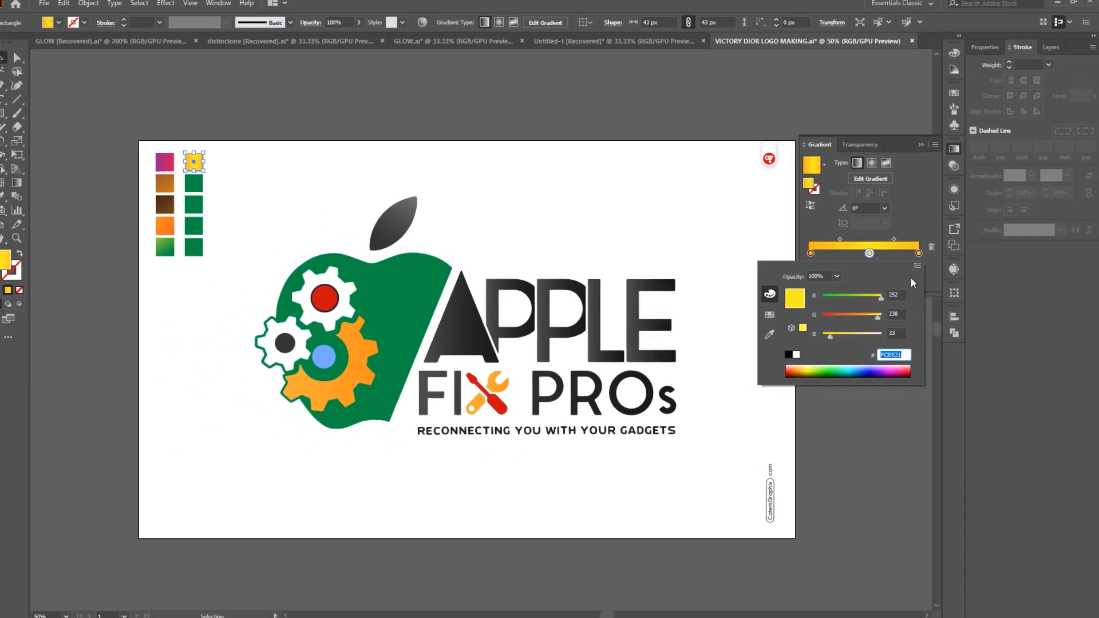
{"action": "left_click", "coordinate": [871, 254]}
{"action": "double_click", "coordinate": [920, 254]}
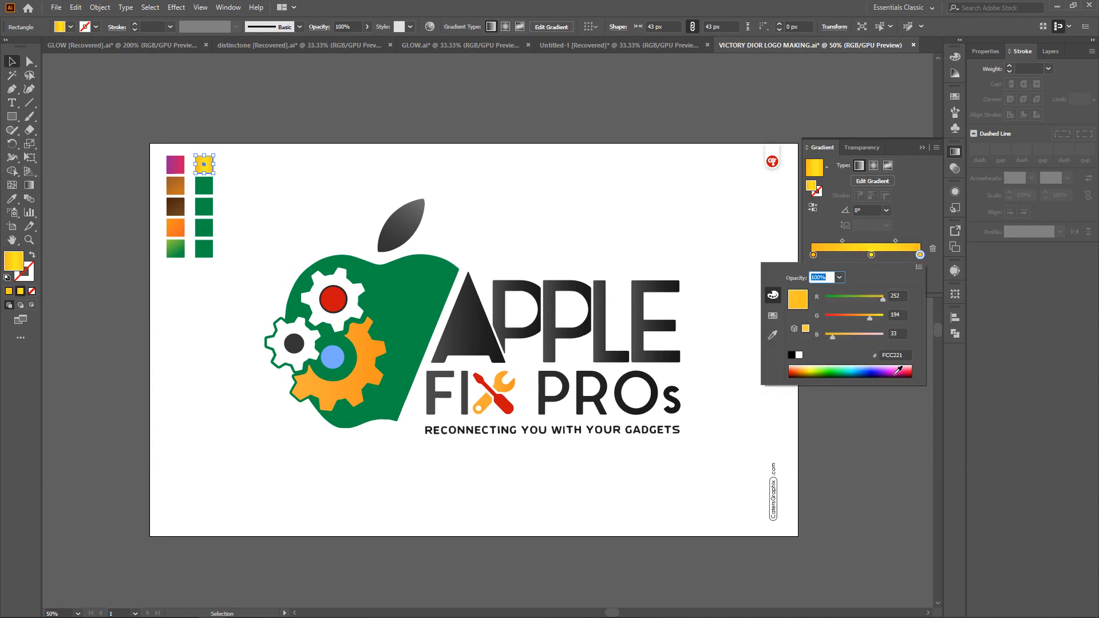
{"action": "left_click", "coordinate": [918, 224]}
Step: Move the yellow middle stop to the 50.52% location and check its color values
{"action": "left_click", "coordinate": [870, 255]}
{"action": "left_click_drag", "start_coordinate": [870, 261], "coordinate": [865, 264]}
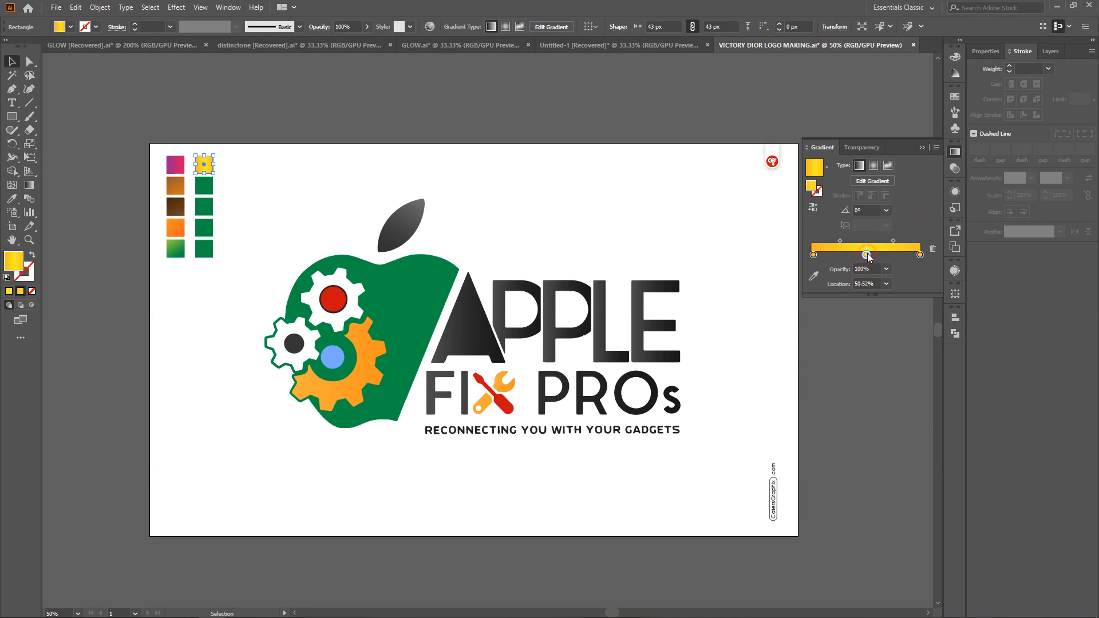
{"action": "double_click", "coordinate": [867, 254]}
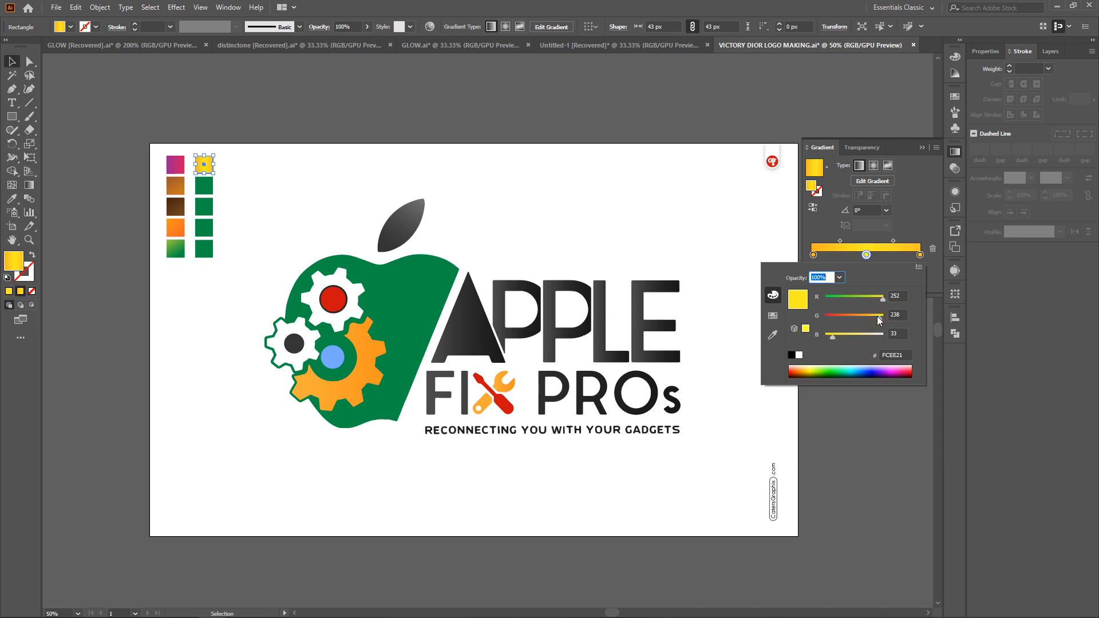
{"action": "left_click", "coordinate": [920, 183]}
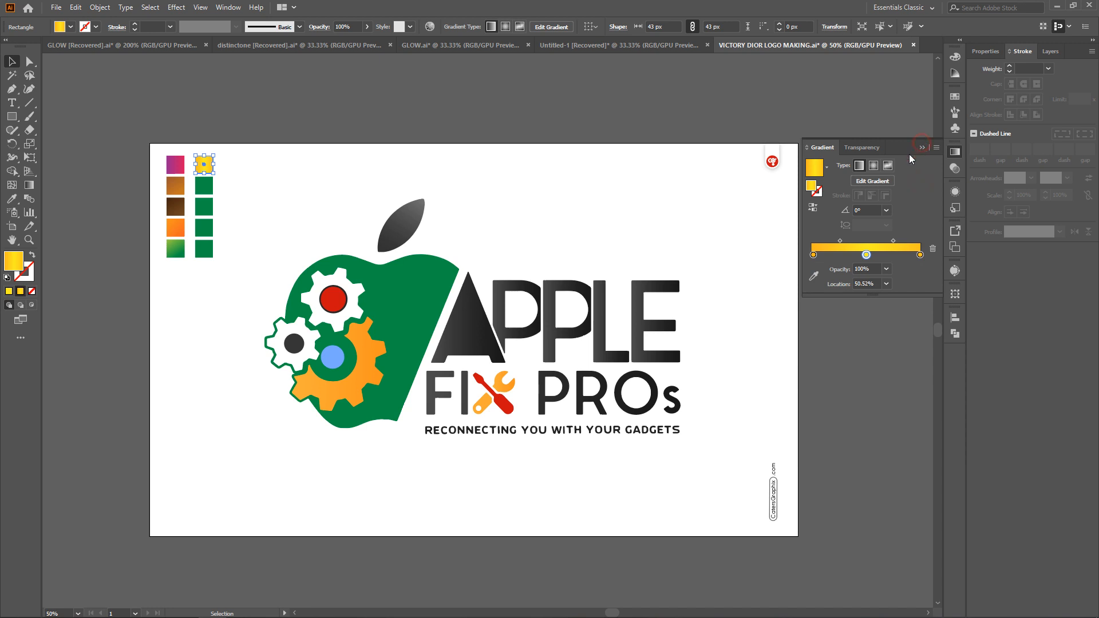
Step: Examine the amber-yellow gradient swatch up close, both selected and deselected, beside the other swatches
{"action": "left_click", "coordinate": [225, 163]}
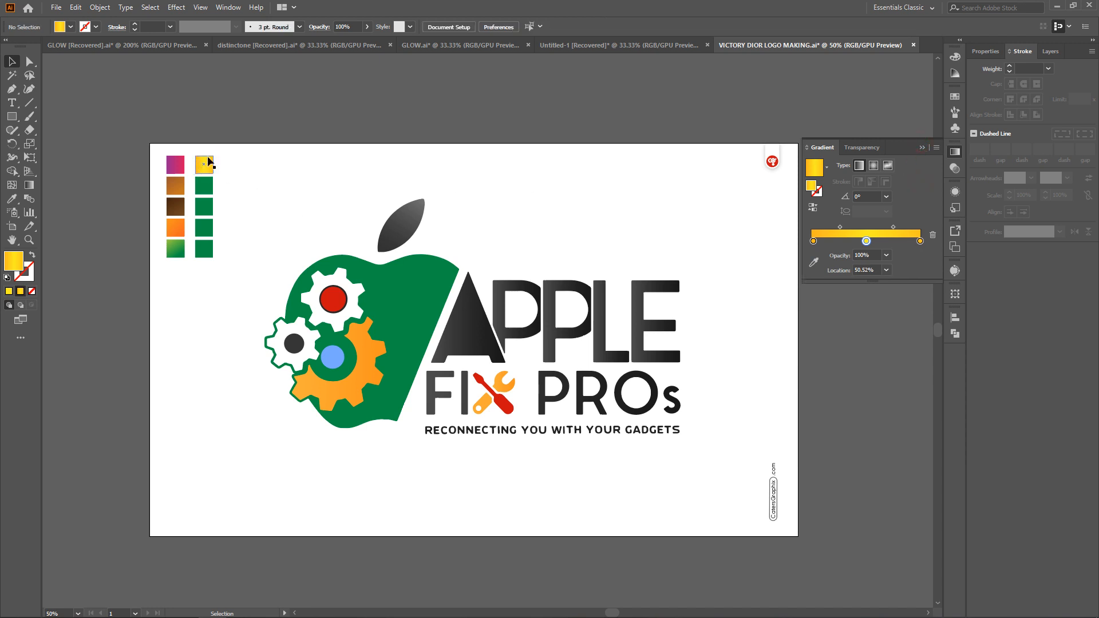
{"action": "left_click", "coordinate": [205, 165]}
{"action": "left_click", "coordinate": [238, 180]}
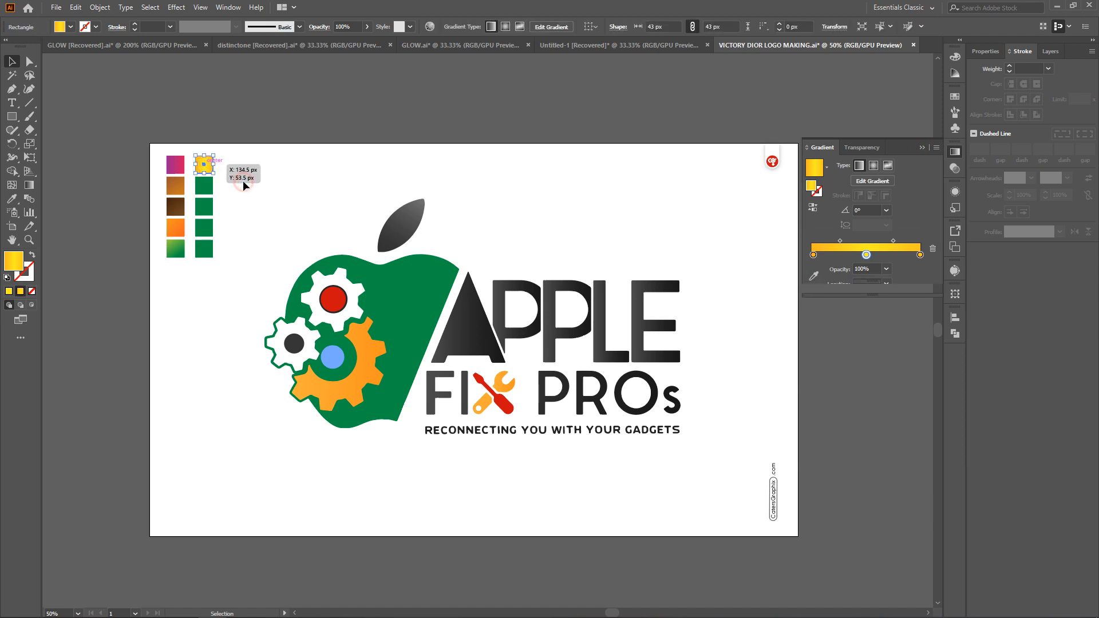
{"action": "key", "text": "a"}
{"action": "key", "text": "ctrl+="}
{"action": "scroll", "coordinate": [235, 191], "scroll_direction": "left", "scroll_amount": 3}
{"action": "key", "text": "v"}
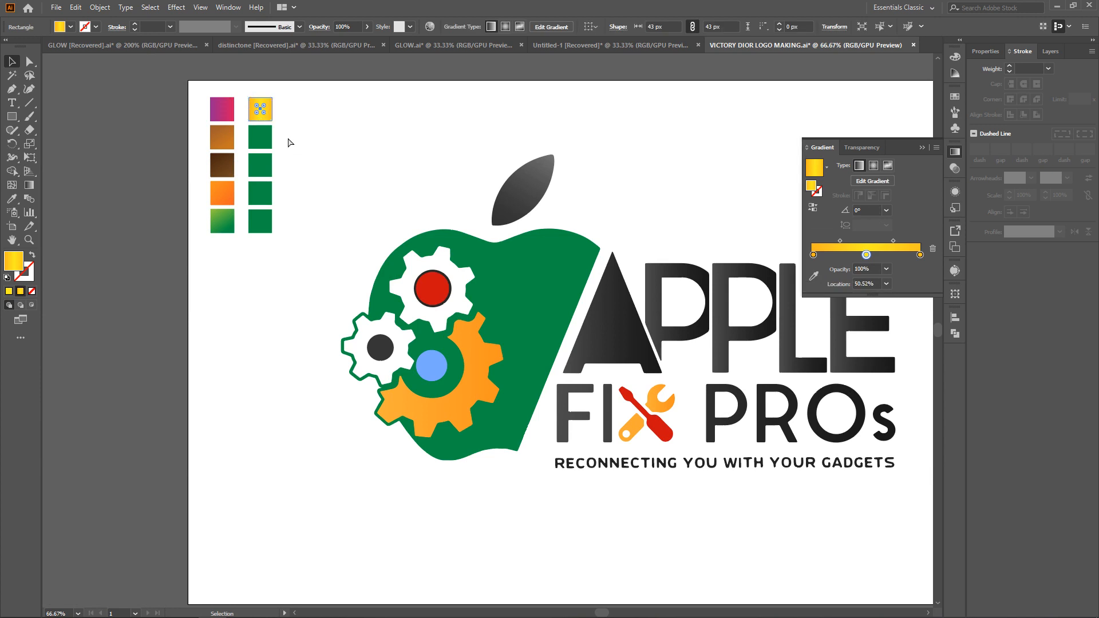
{"action": "key", "text": "a"}
{"action": "key", "text": "ctrl+minus"}
{"action": "scroll", "coordinate": [444, 286], "scroll_direction": "right", "scroll_amount": 5}
{"action": "scroll", "coordinate": [442, 275], "scroll_direction": "right", "scroll_amount": 7}
{"action": "scroll", "coordinate": [443, 273], "scroll_direction": "down", "scroll_amount": 16}
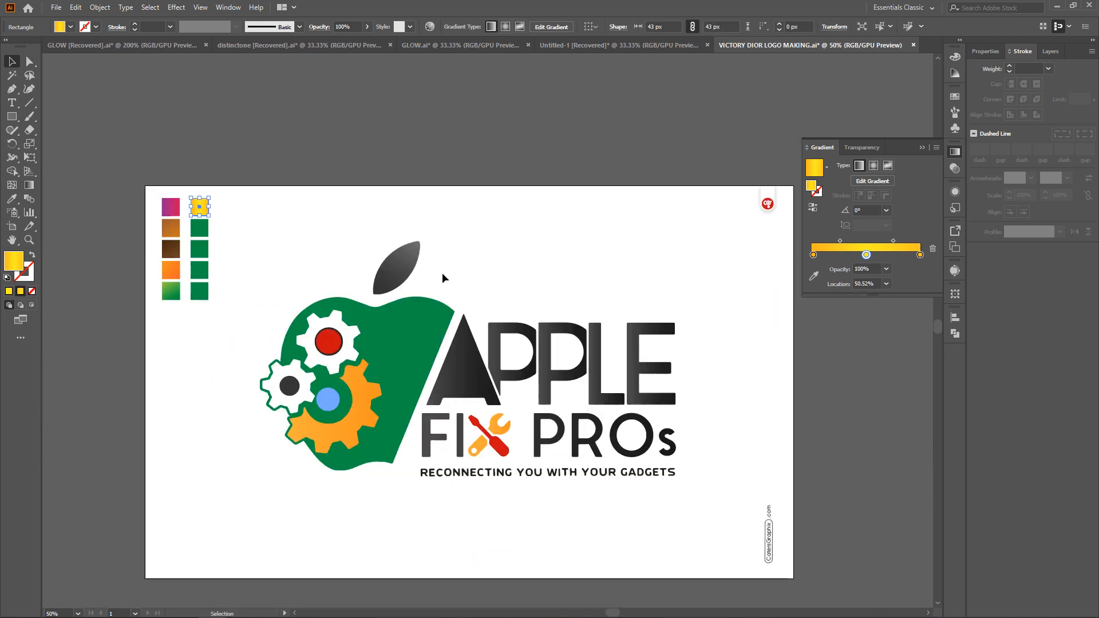
{"action": "scroll", "coordinate": [442, 271], "scroll_direction": "up", "scroll_amount": 4}
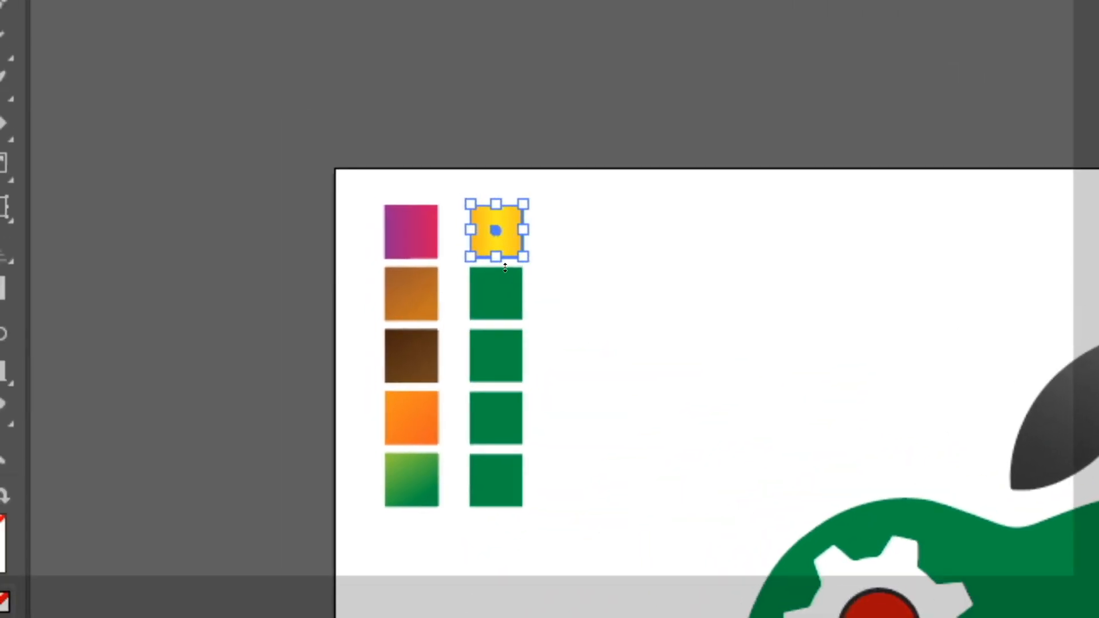
{"action": "left_click", "coordinate": [546, 296]}
{"action": "left_click", "coordinate": [640, 288]}
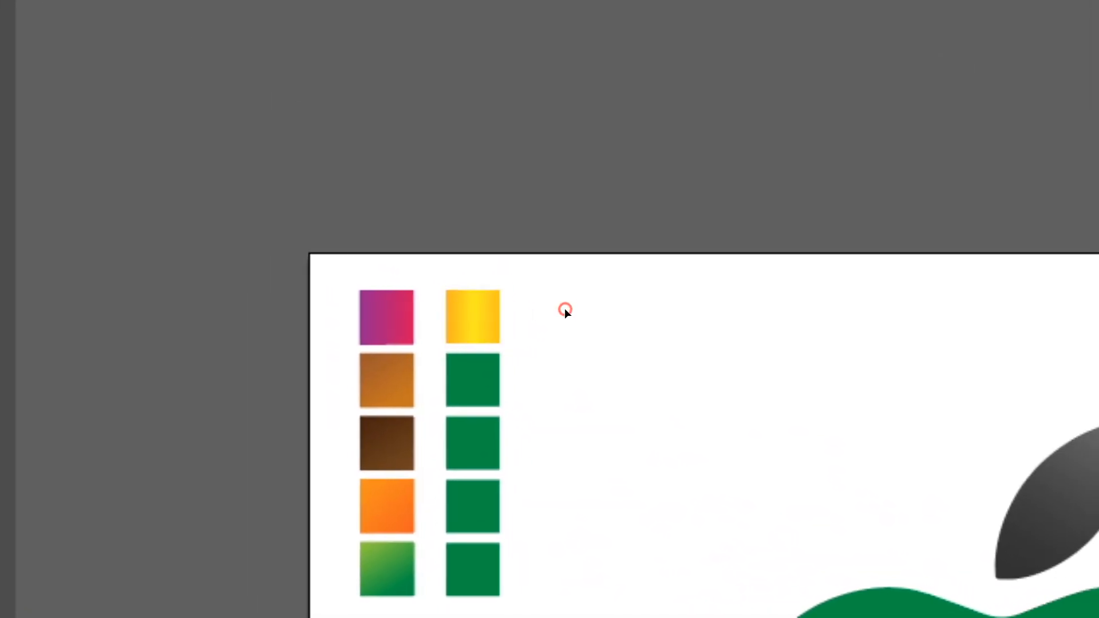
{"action": "left_click", "coordinate": [532, 314]}
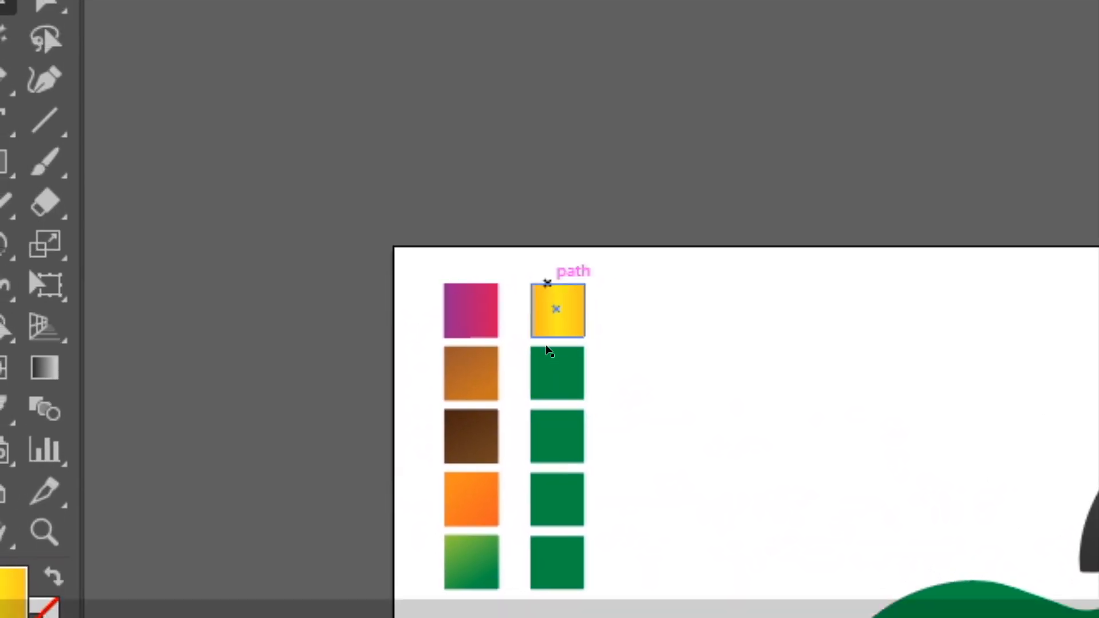
{"action": "left_click", "coordinate": [572, 293]}
{"action": "left_click", "coordinate": [626, 324]}
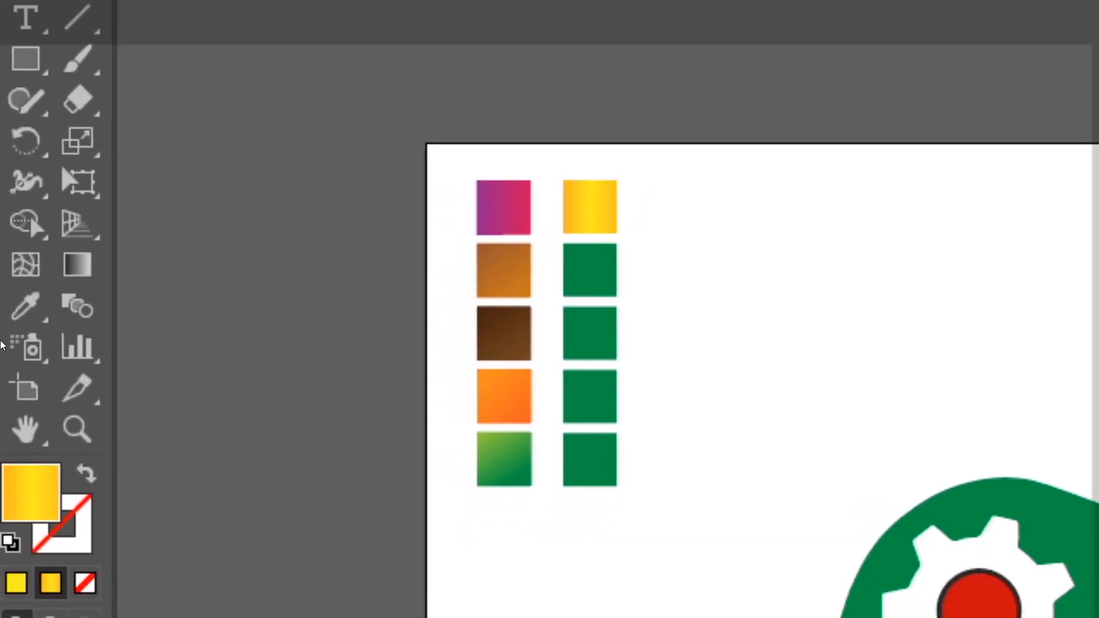
Step: Redirect the yellow swatch's gradient diagonally from upper left to lower right at about -40° with the Gradient tool
{"action": "left_click", "coordinate": [77, 265]}
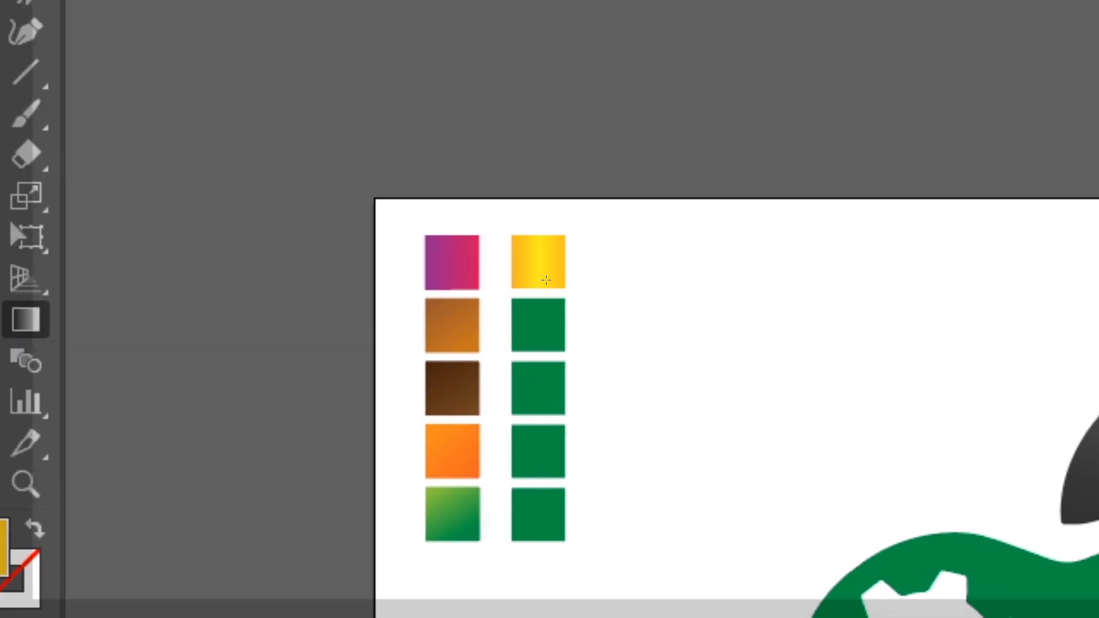
{"action": "left_click_drag", "start_coordinate": [542, 299], "coordinate": [598, 344]}
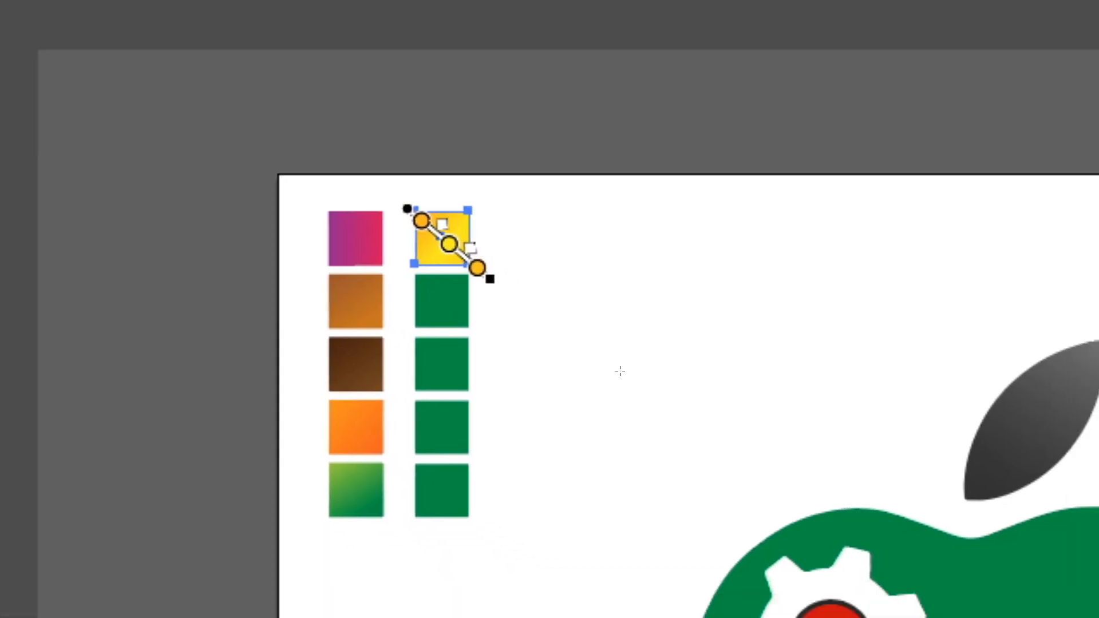
{"action": "key", "text": "v"}
{"action": "left_click", "coordinate": [612, 234]}
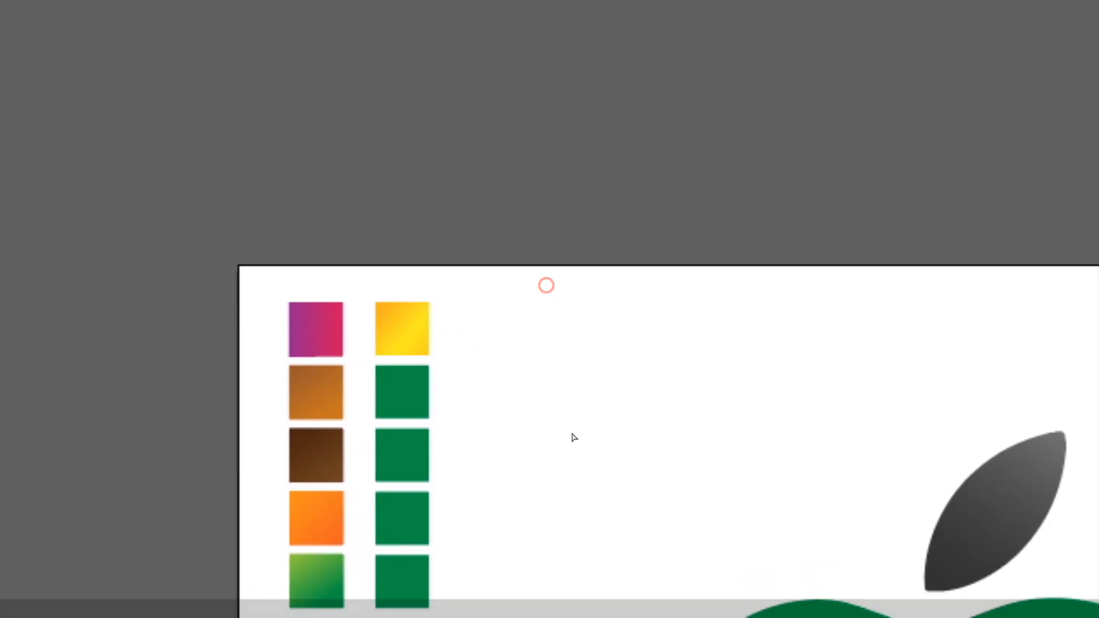
{"action": "left_click", "coordinate": [525, 256]}
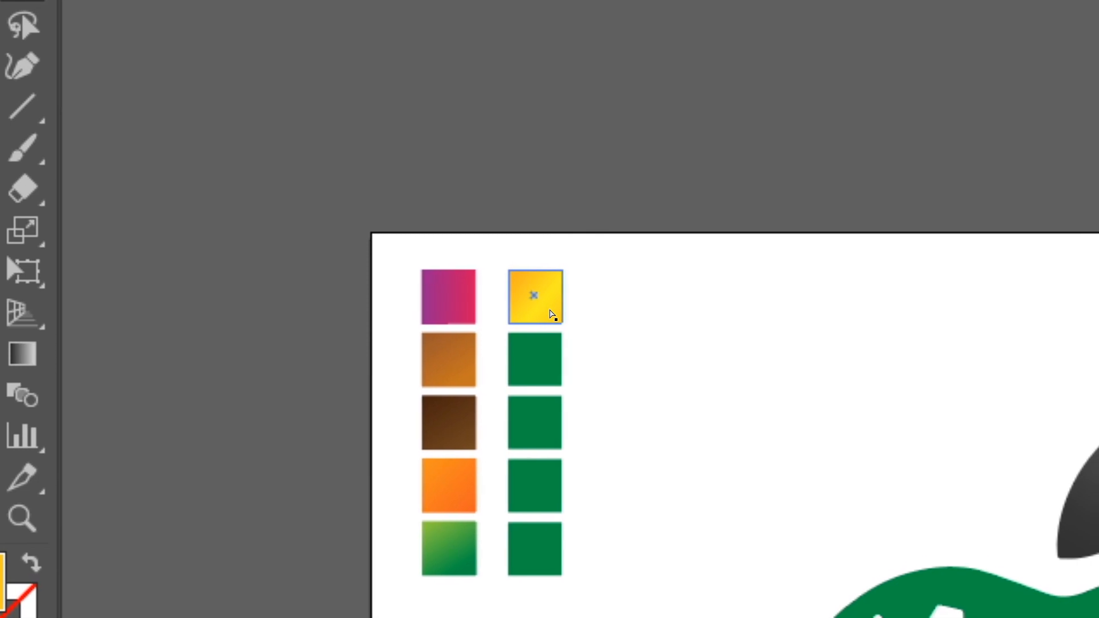
{"action": "left_click", "coordinate": [772, 333]}
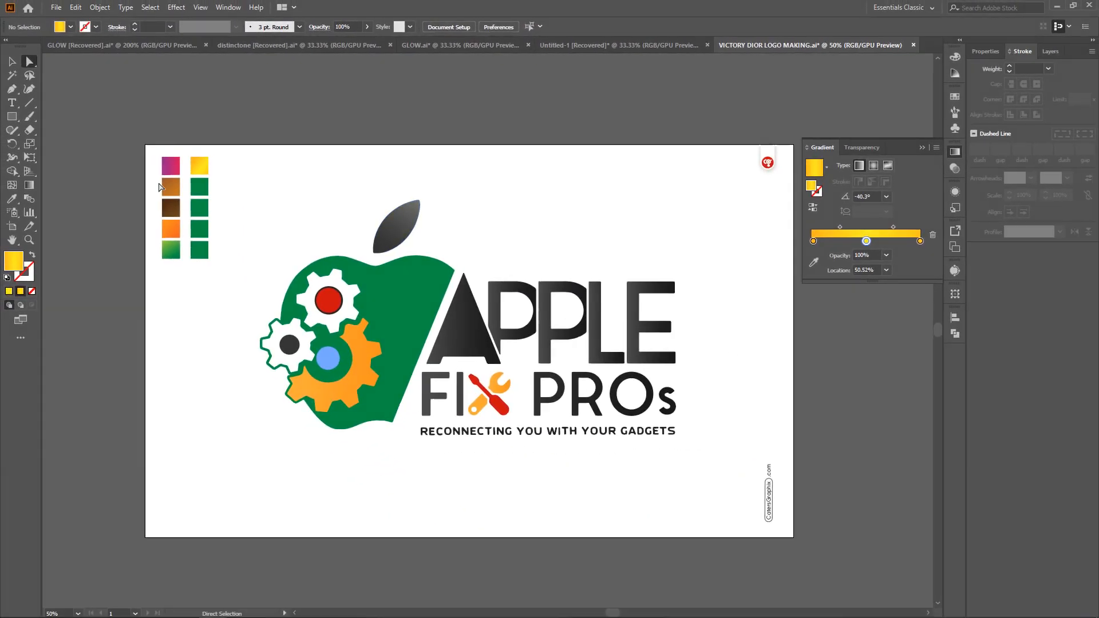
Step: Apply the amber-yellow linear gradient to the second square in the right swatch column and remove its middle color stop
{"action": "left_click", "coordinate": [197, 186]}
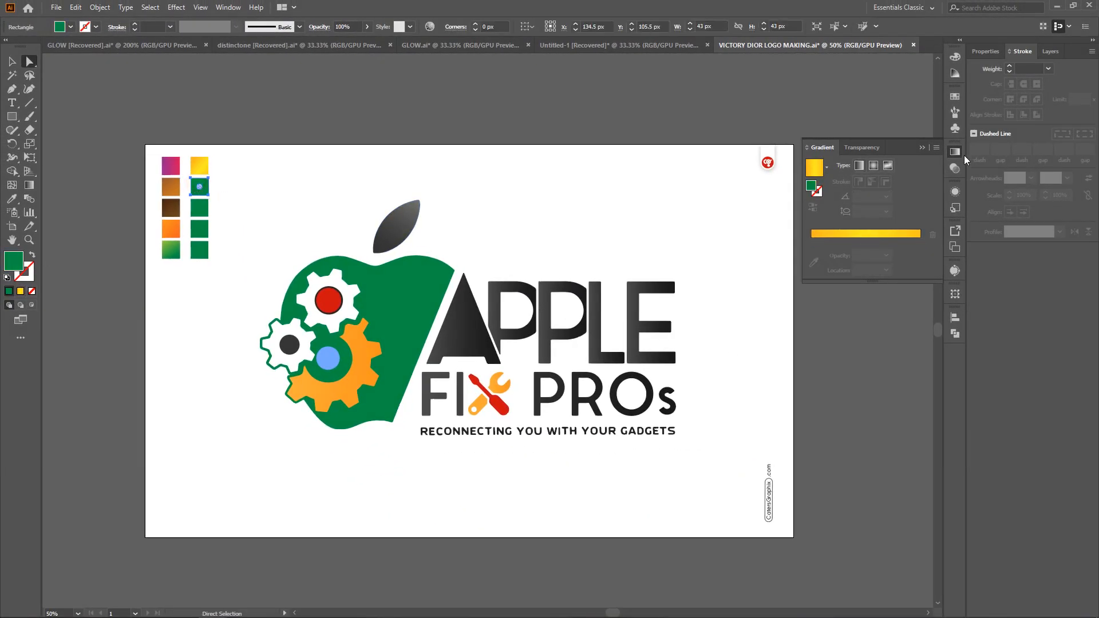
{"action": "left_click", "coordinate": [880, 234]}
{"action": "left_click", "coordinate": [870, 278]}
{"action": "left_click_drag", "start_coordinate": [866, 255], "coordinate": [866, 289]}
Step: Try red as the start stop color of the second square's gradient
{"action": "left_click", "coordinate": [813, 254]}
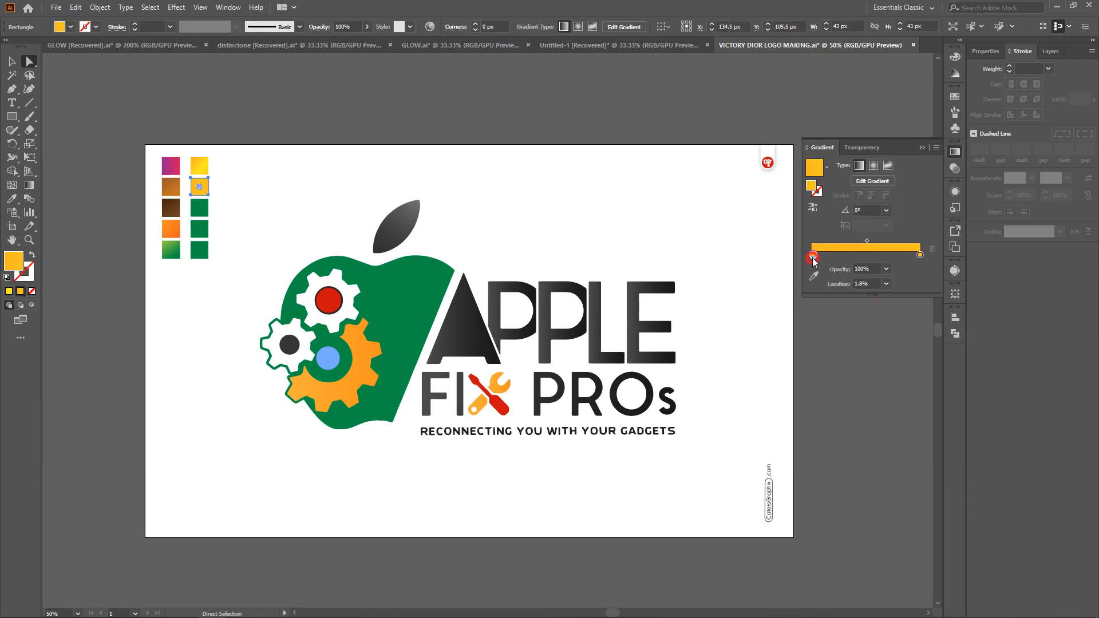
{"action": "double_click", "coordinate": [813, 255]}
{"action": "left_click", "coordinate": [910, 370]}
{"action": "left_click", "coordinate": [916, 213]}
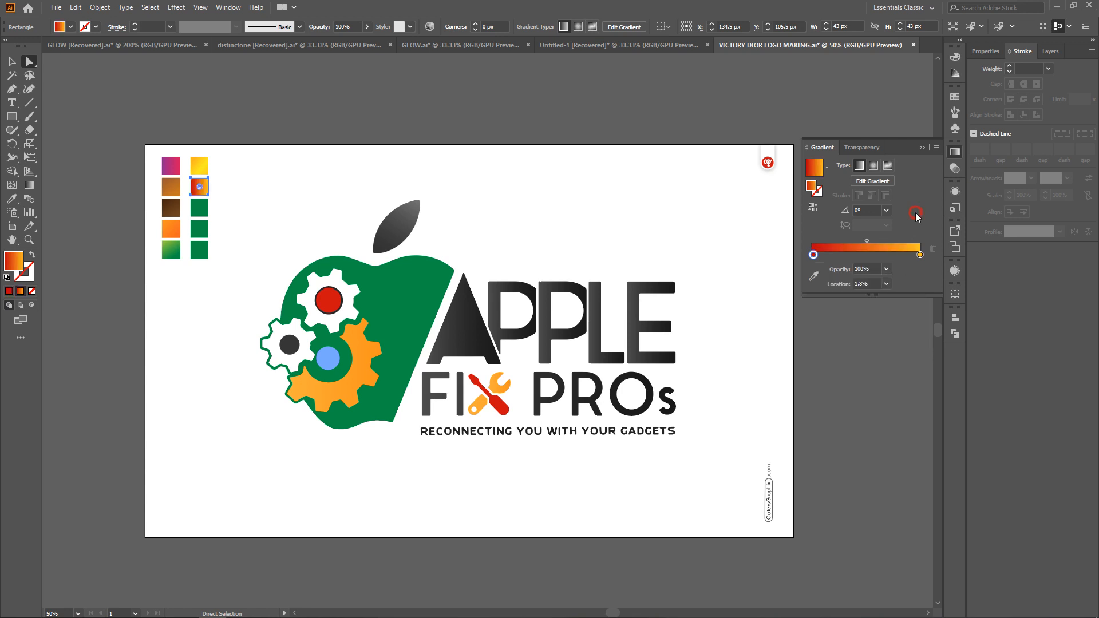
Step: Try a light orange color swatch on the start stop of the second square's gradient
{"action": "double_click", "coordinate": [813, 254]}
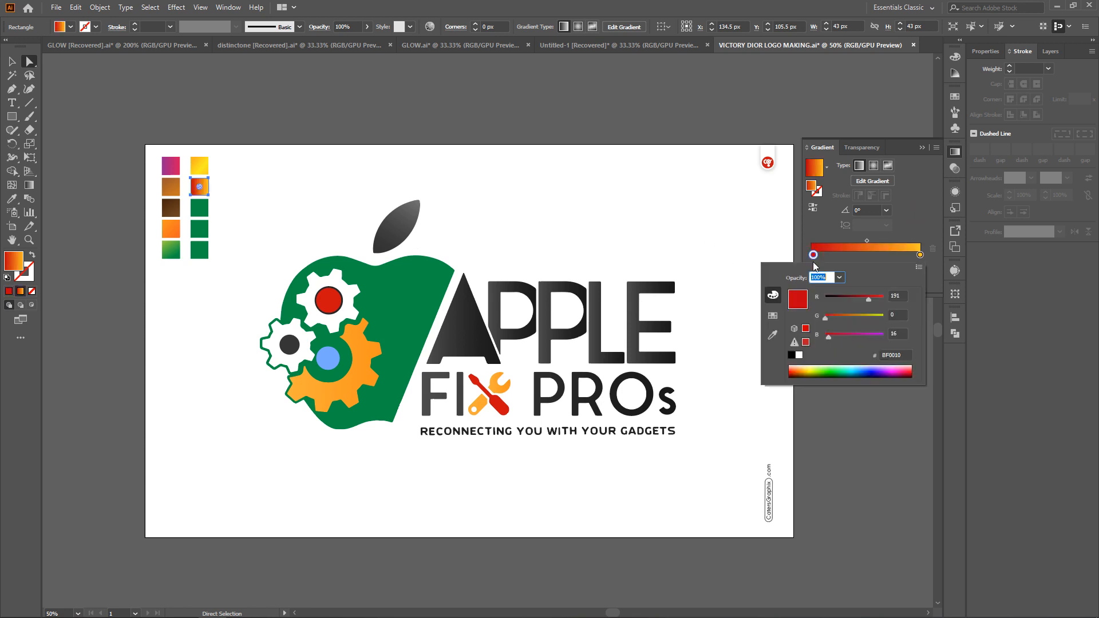
{"action": "left_click", "coordinate": [772, 315]}
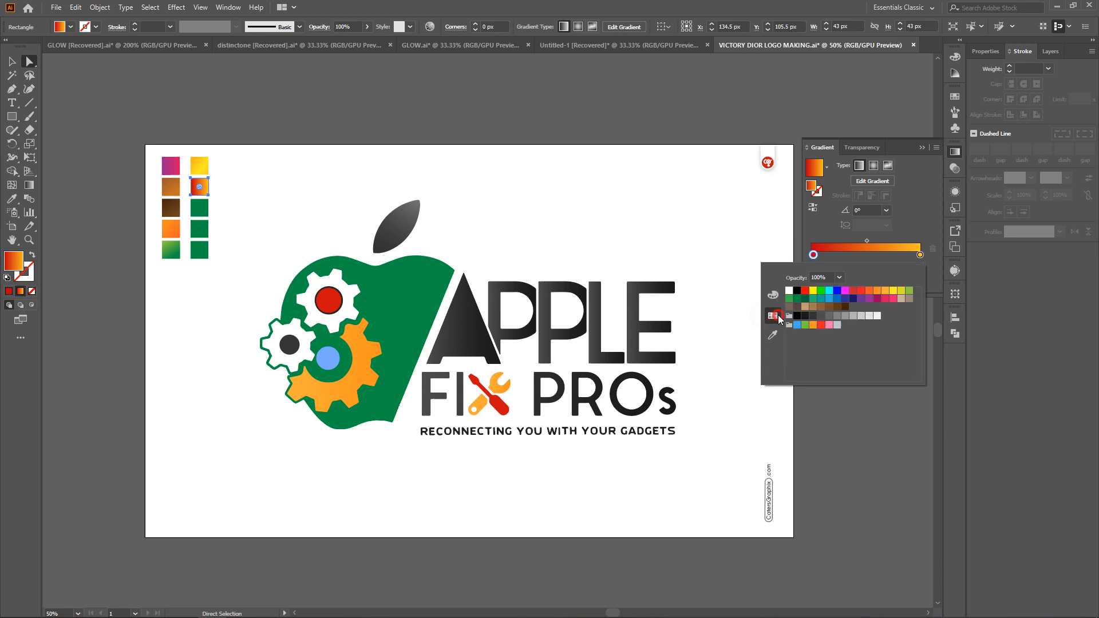
{"action": "left_click", "coordinate": [877, 292]}
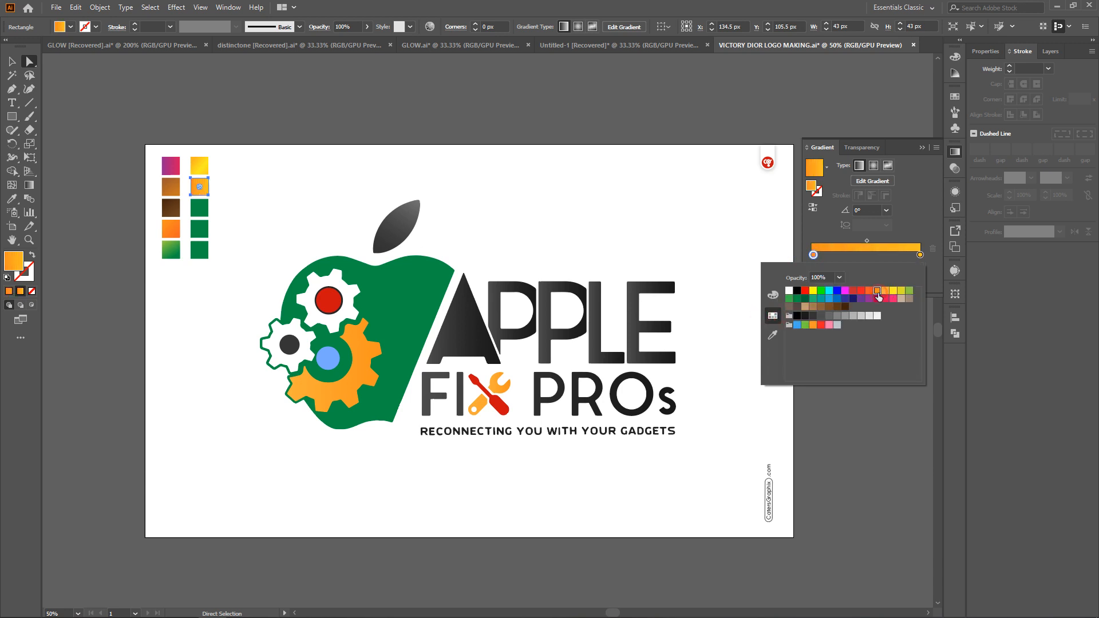
{"action": "left_click", "coordinate": [905, 261]}
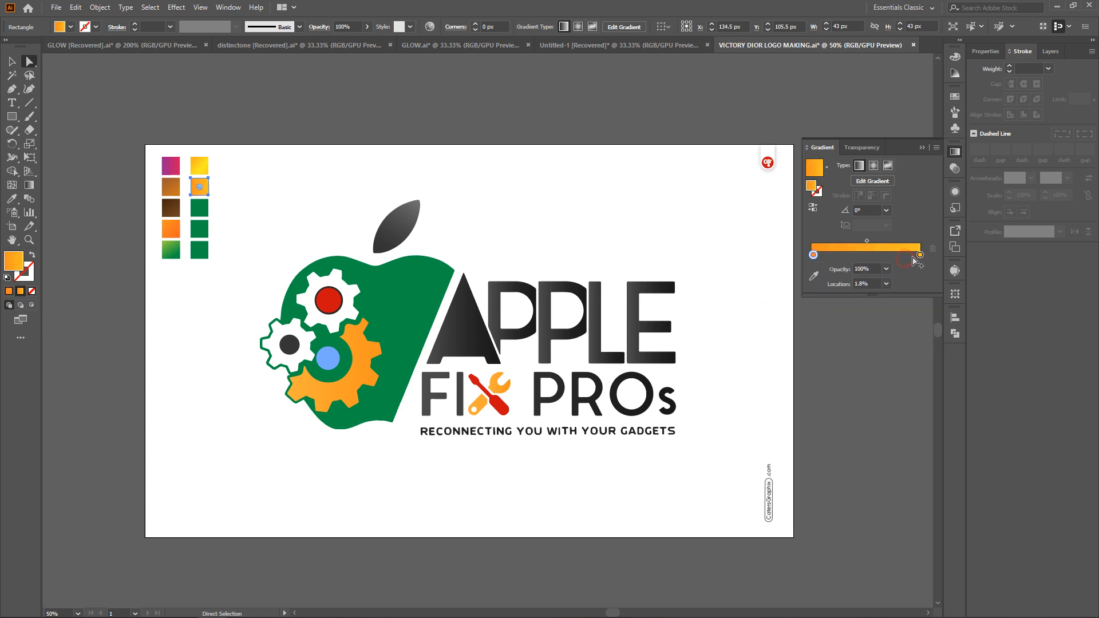
Step: Try yellow on the end stop of the second square's gradient, and settle on the light amber-orange swatch instead
{"action": "double_click", "coordinate": [920, 255]}
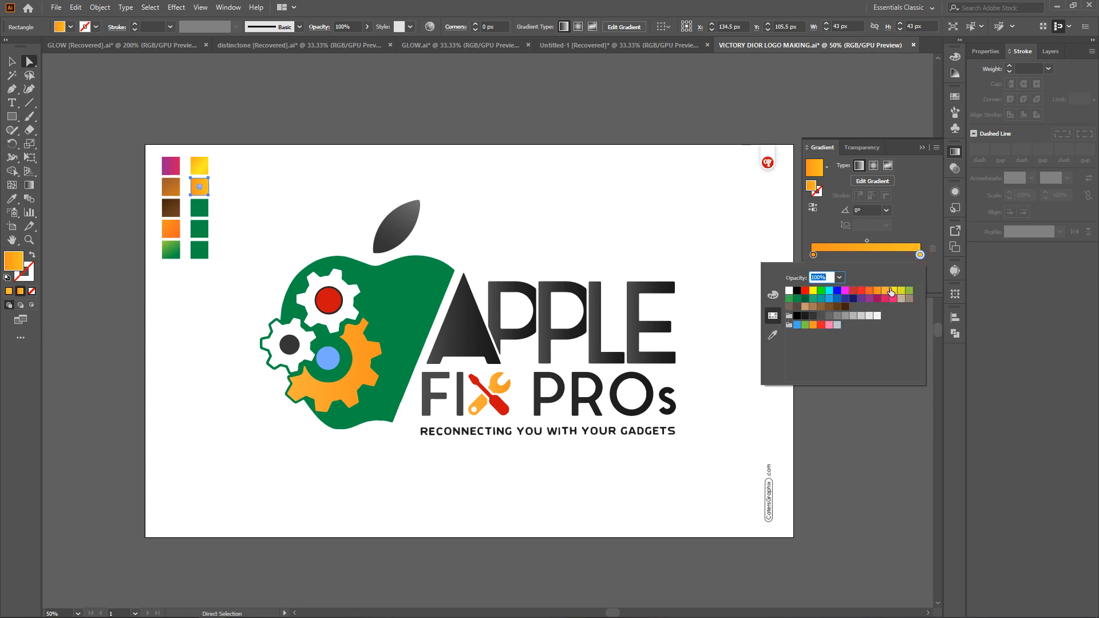
{"action": "left_click", "coordinate": [892, 291]}
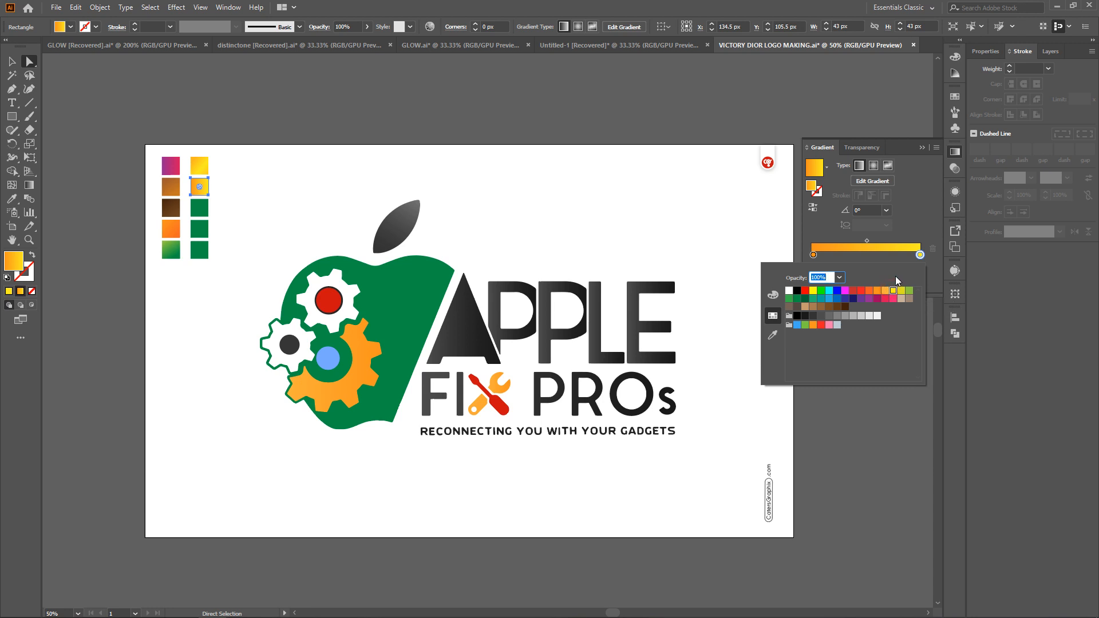
{"action": "left_click", "coordinate": [886, 291]}
Step: Set the gradient's start stop to the deep orange swatch, collapse the gradient settings and deselect the square
{"action": "left_click", "coordinate": [813, 254]}
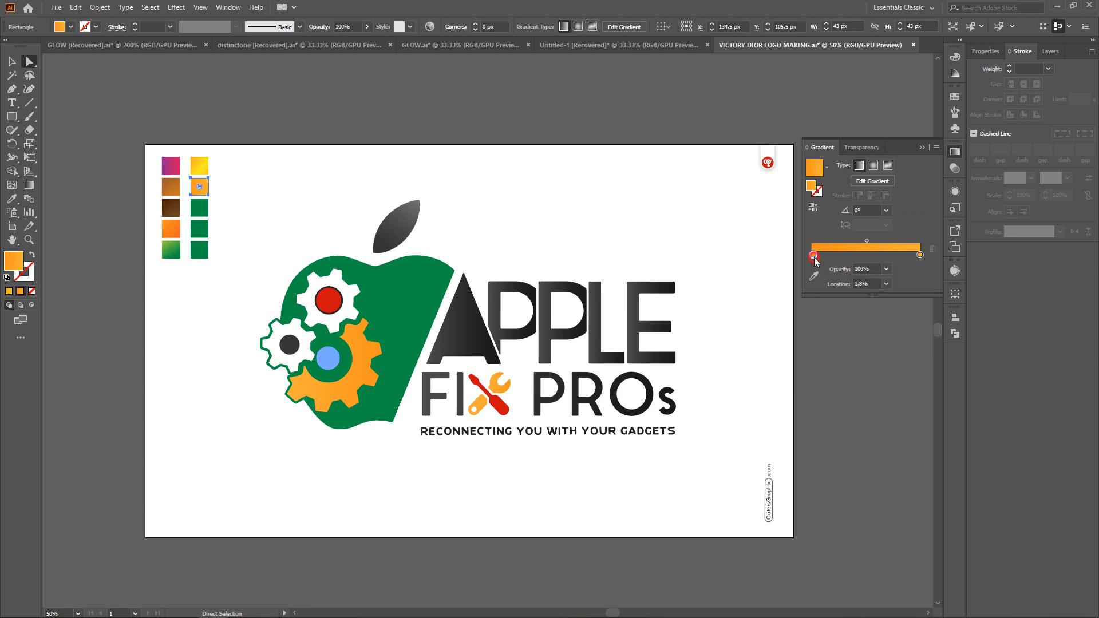
{"action": "left_click", "coordinate": [868, 292]}
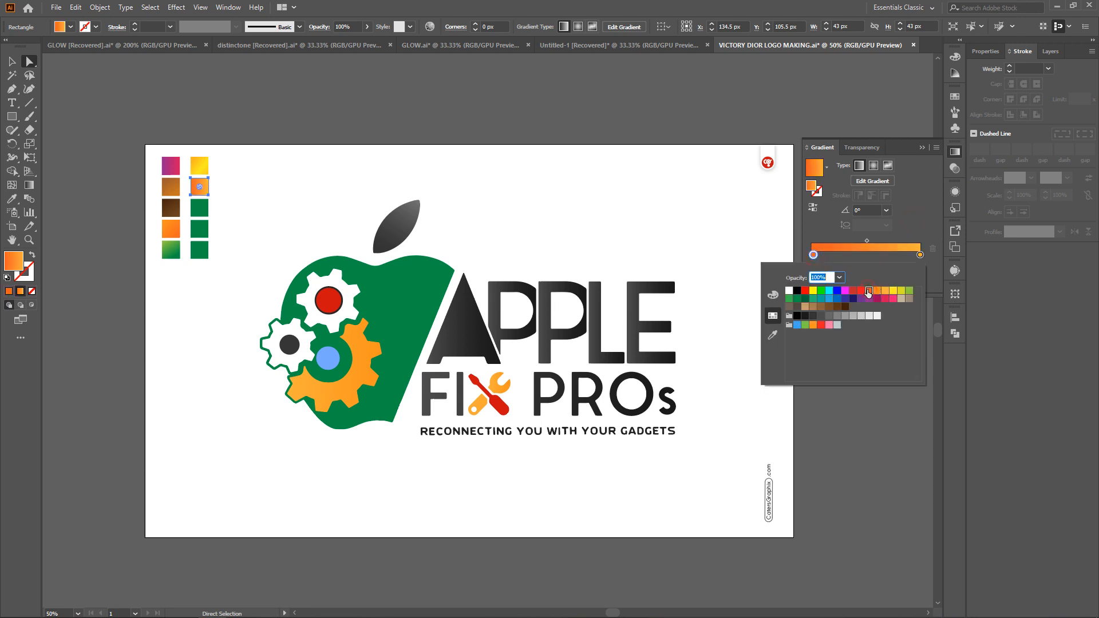
{"action": "left_click", "coordinate": [914, 210]}
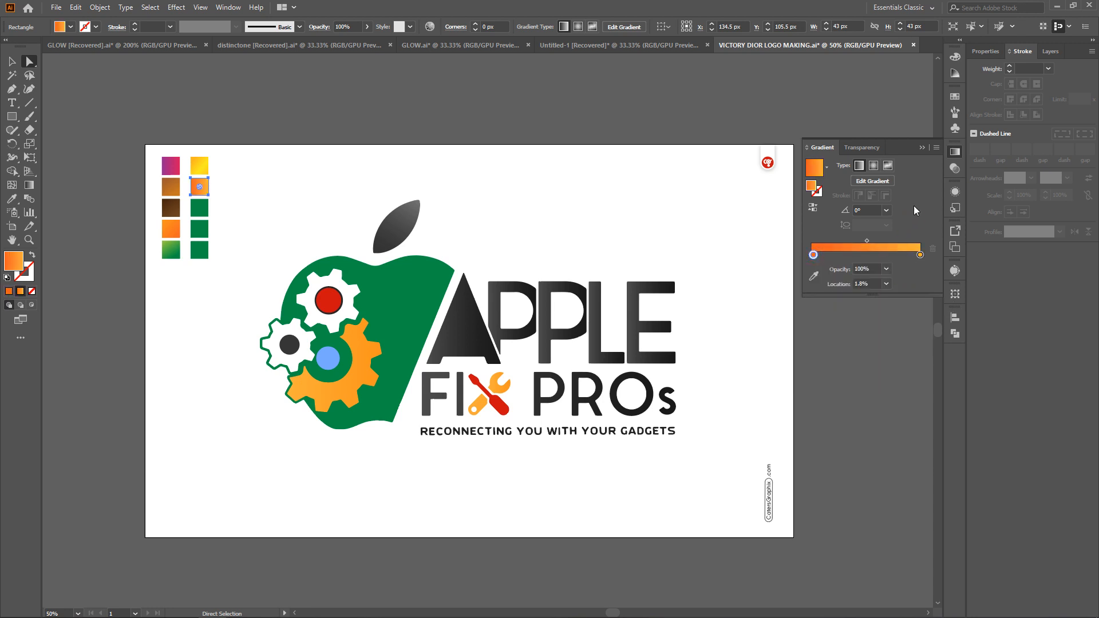
{"action": "left_click", "coordinate": [922, 148]}
{"action": "left_click", "coordinate": [336, 196]}
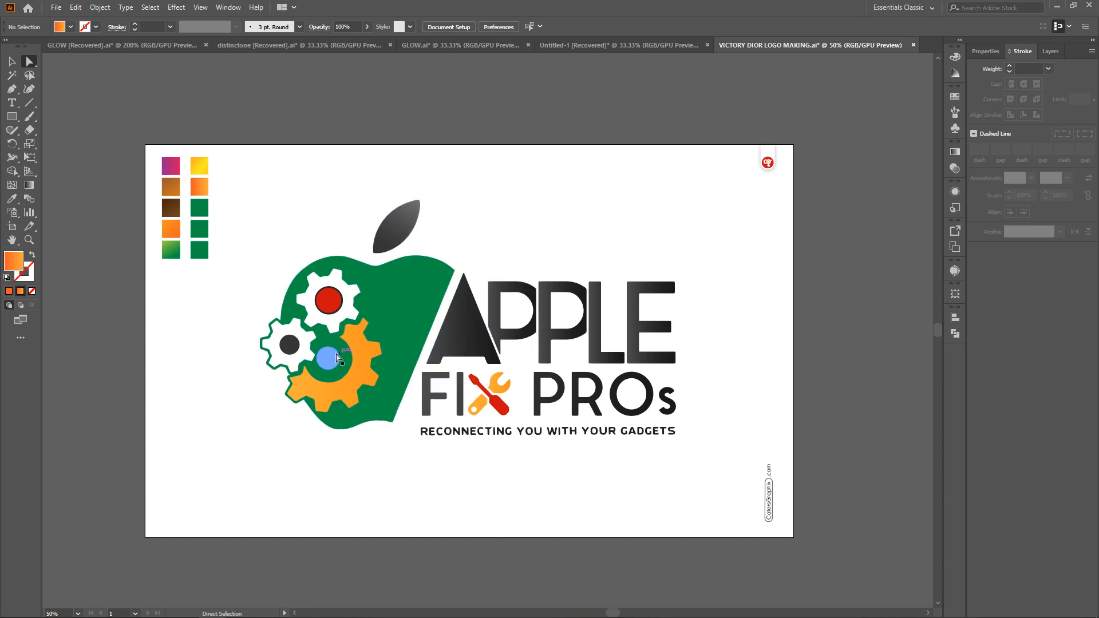
Step: Fill the leaf above the apple with the amber-yellow gradient sampled from the first square of the right swatch column
{"action": "left_click", "coordinate": [407, 300]}
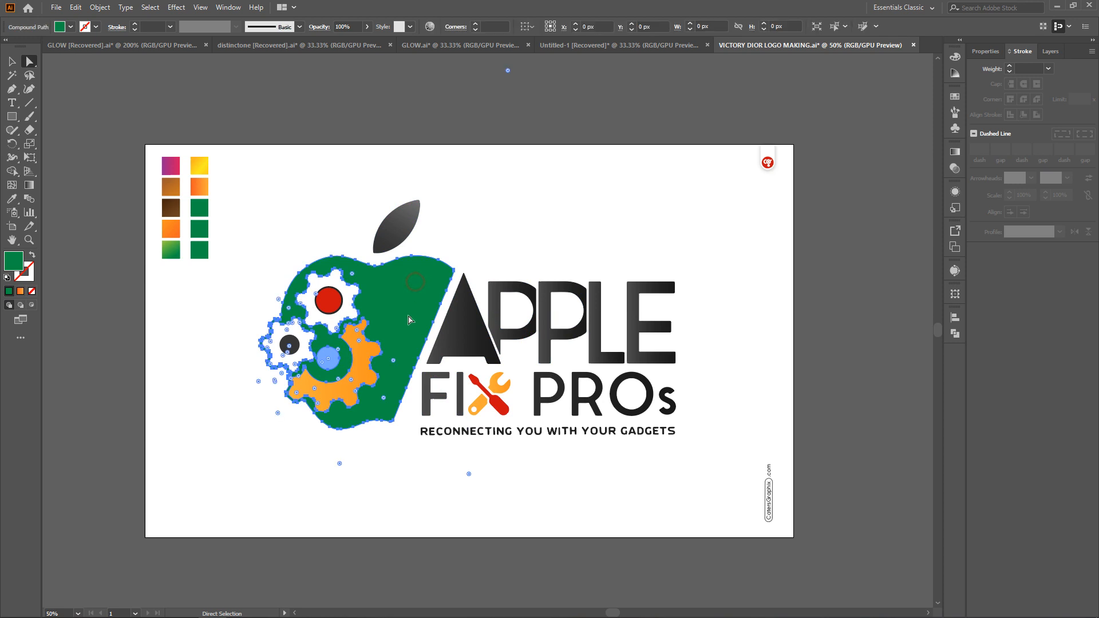
{"action": "left_click", "coordinate": [494, 173]}
{"action": "left_click", "coordinate": [399, 226]}
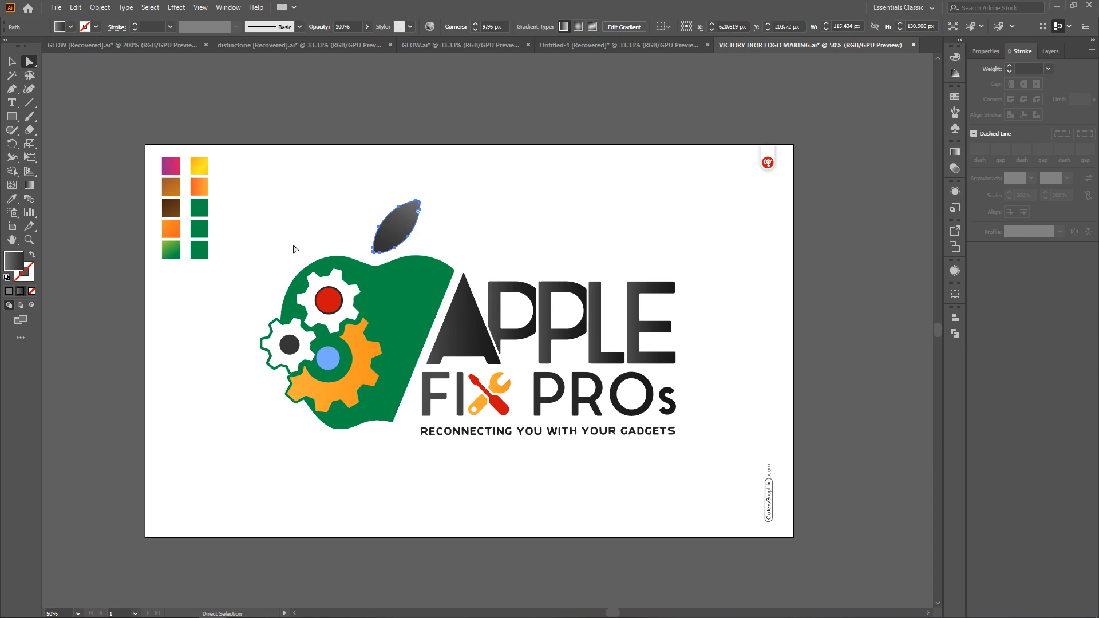
{"action": "left_click", "coordinate": [11, 199]}
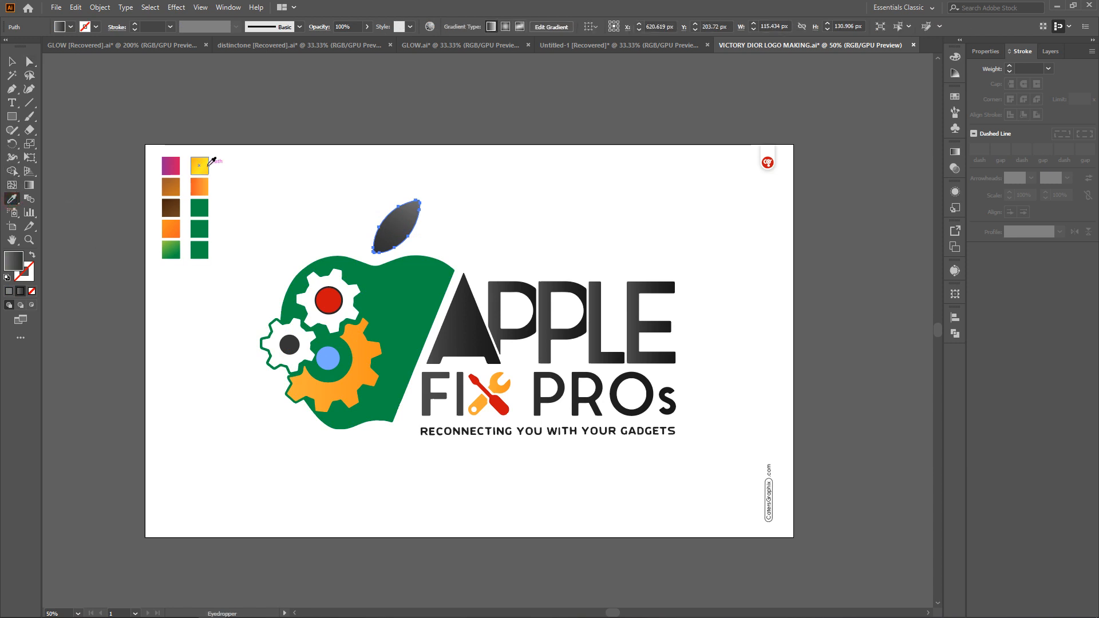
{"action": "left_click", "coordinate": [199, 166]}
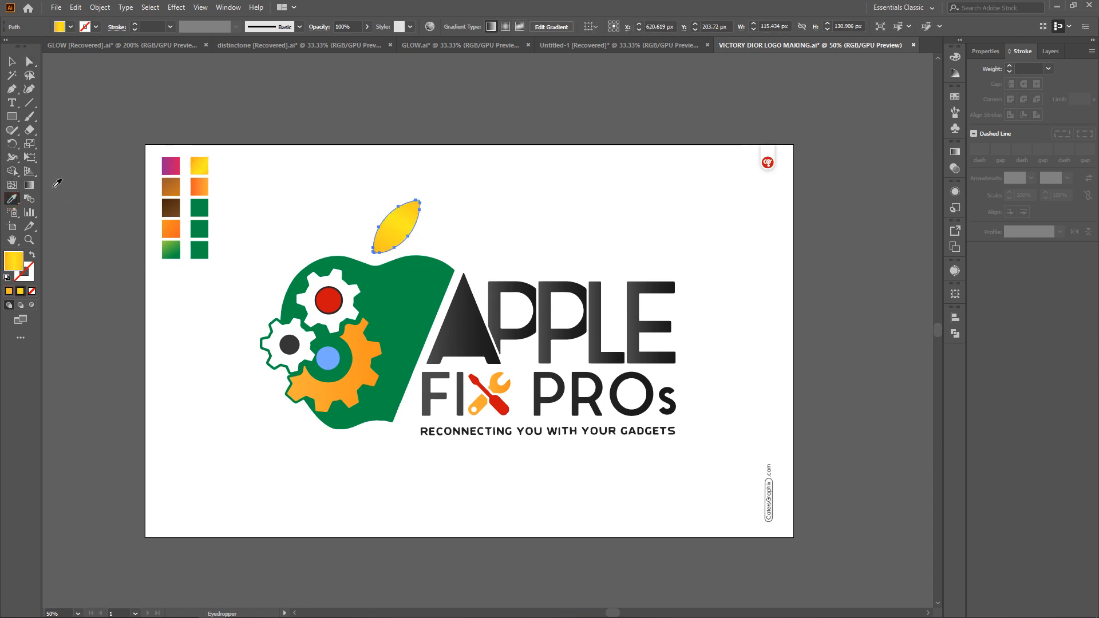
Step: Redirect the leaf's gradient almost vertically from top to bottom with the Gradient tool and deselect the leaf
{"action": "left_click", "coordinate": [29, 185]}
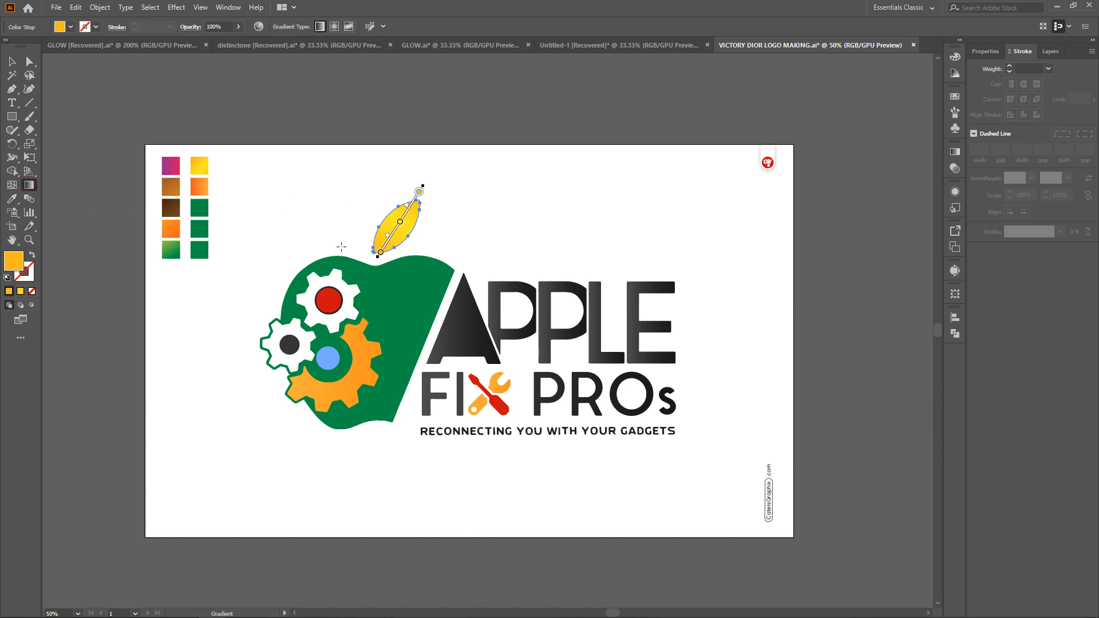
{"action": "left_click_drag", "start_coordinate": [393, 191], "coordinate": [400, 261]}
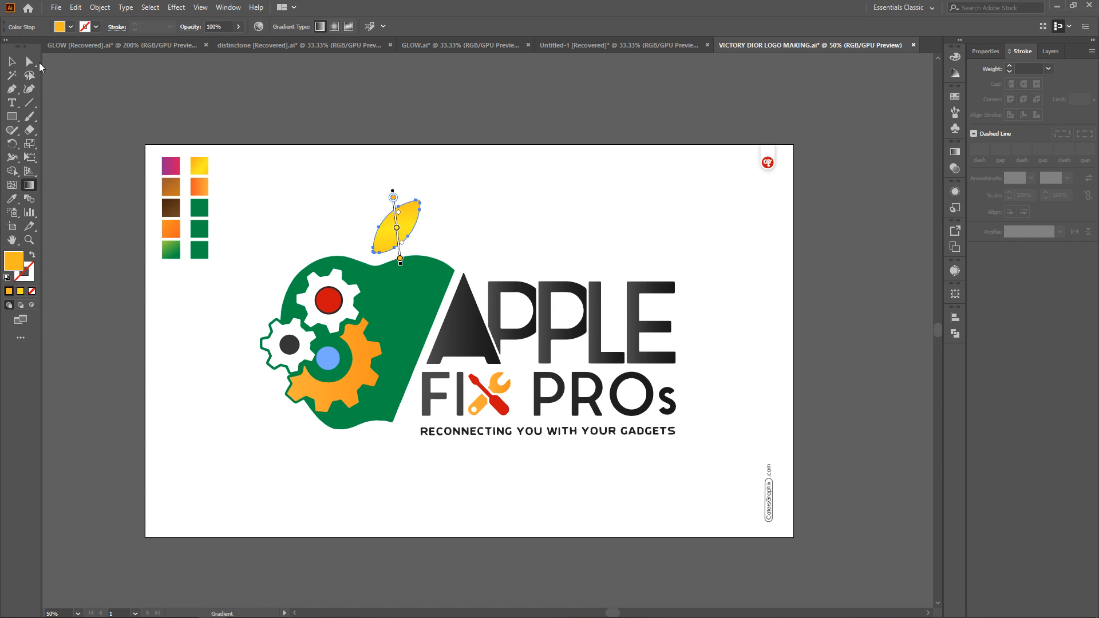
{"action": "left_click", "coordinate": [29, 61]}
{"action": "left_click", "coordinate": [548, 184]}
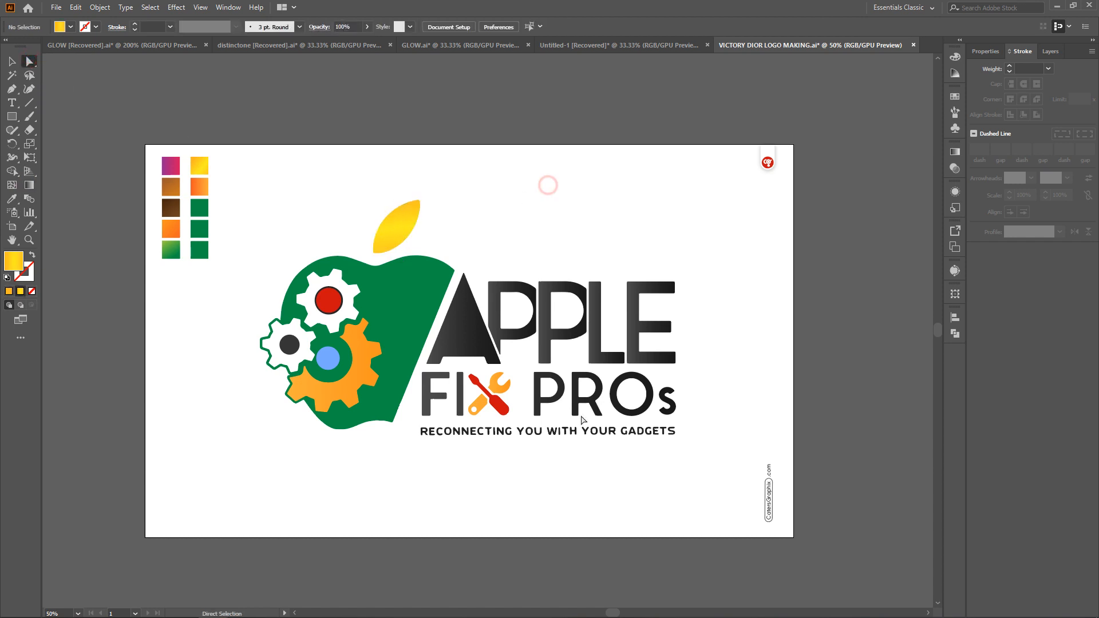
Step: Sample the yellow, orange and brown swatches onto the apple body with the Eyedropper, finishing with the purple-pink gradient, and deselect it
{"action": "left_click", "coordinate": [376, 329]}
{"action": "key", "text": "i"}
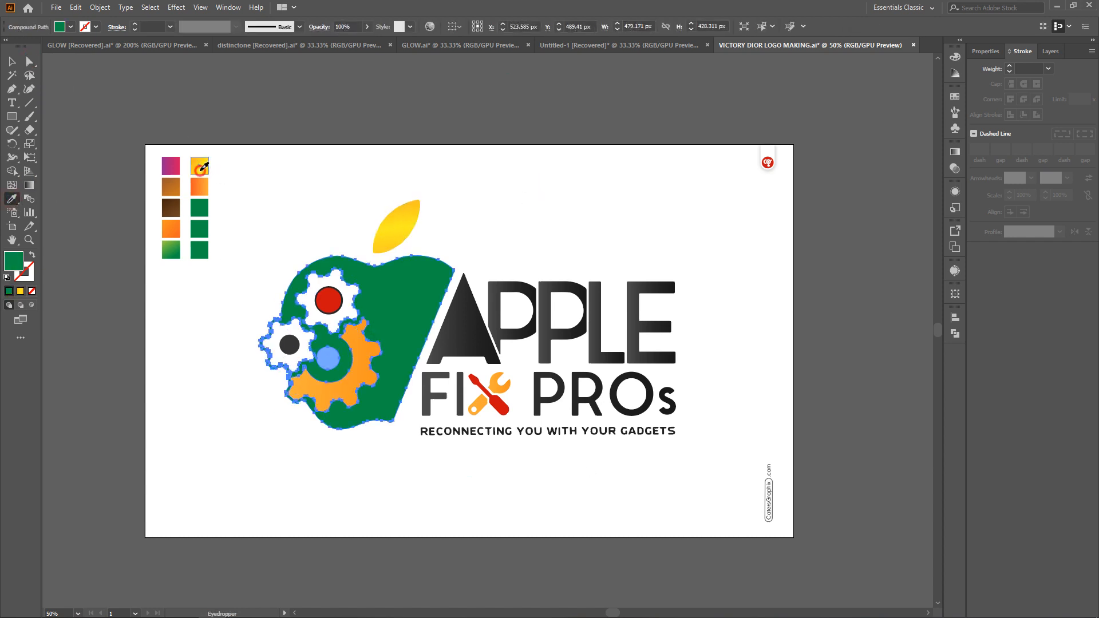
{"action": "left_click", "coordinate": [199, 169]}
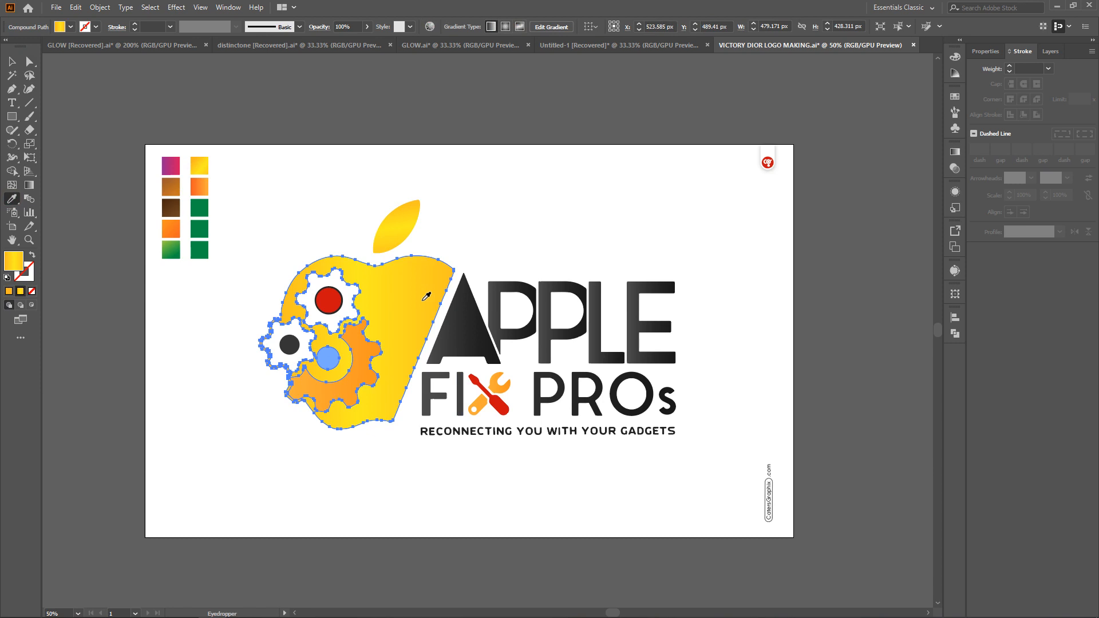
{"action": "left_click", "coordinate": [199, 186]}
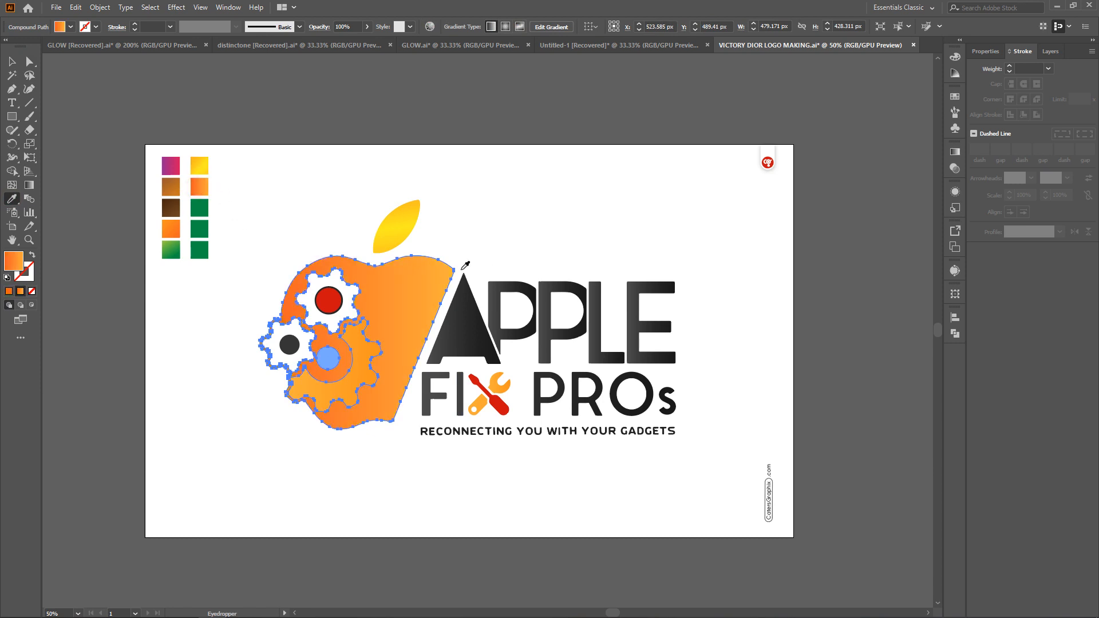
{"action": "left_click", "coordinate": [171, 208]}
{"action": "left_click", "coordinate": [171, 184]}
{"action": "left_click", "coordinate": [170, 161]}
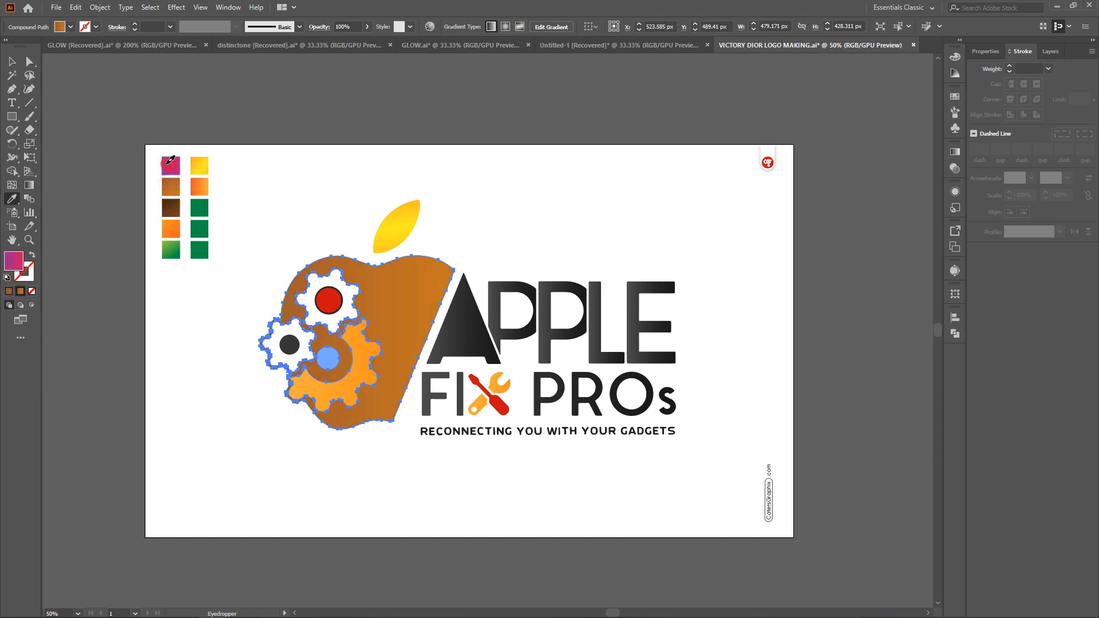
{"action": "left_click", "coordinate": [29, 61]}
{"action": "left_click", "coordinate": [491, 195]}
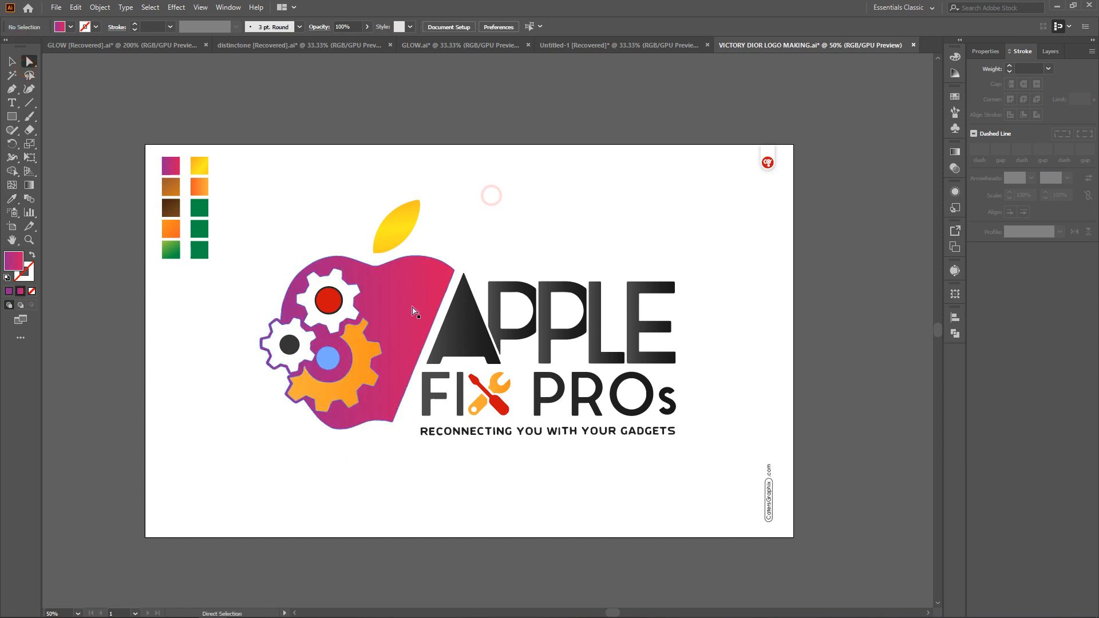
{"action": "left_click", "coordinate": [401, 228]}
{"action": "left_click", "coordinate": [488, 194]}
{"action": "left_click", "coordinate": [404, 233]}
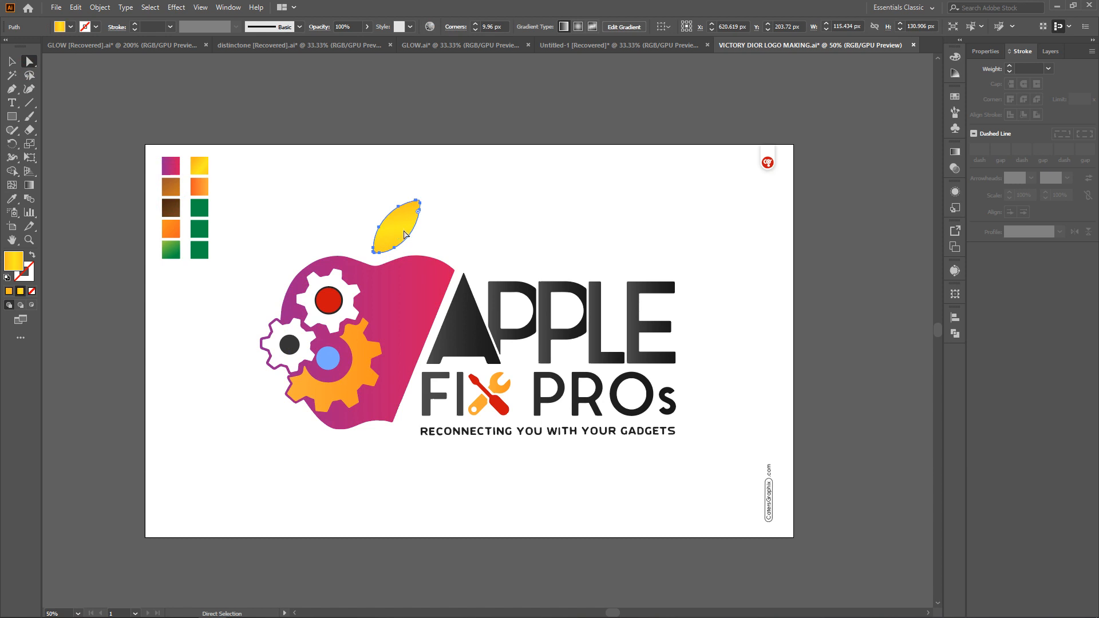
{"action": "left_click", "coordinate": [473, 195]}
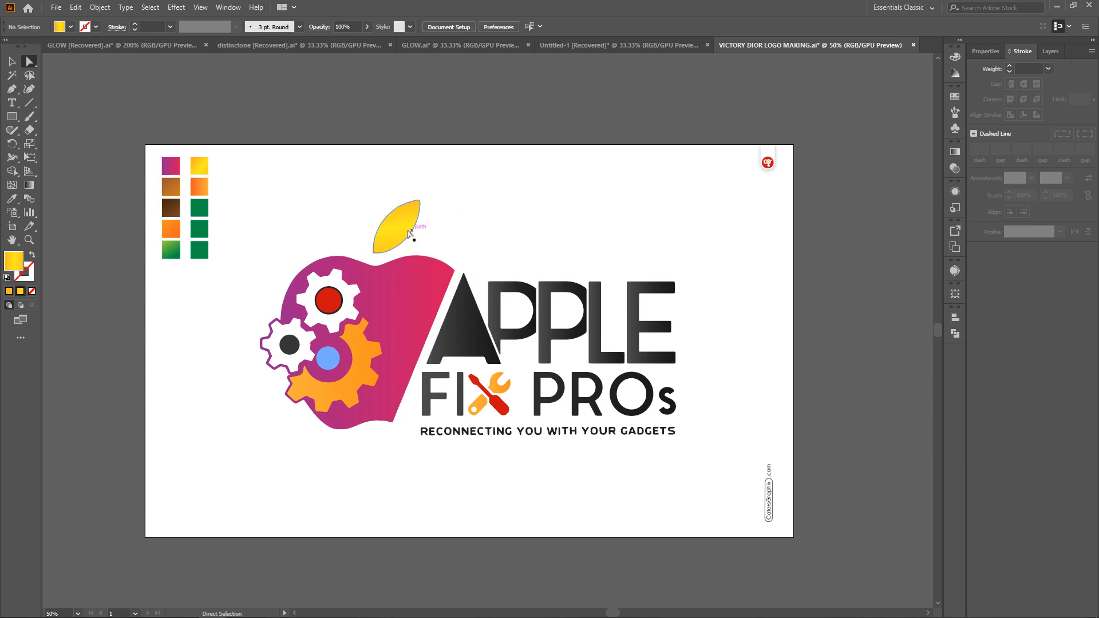
Step: Fill the letter A of APPLE with the amber-yellow gradient sampled from the first square of the right swatch column
{"action": "left_click", "coordinate": [466, 334]}
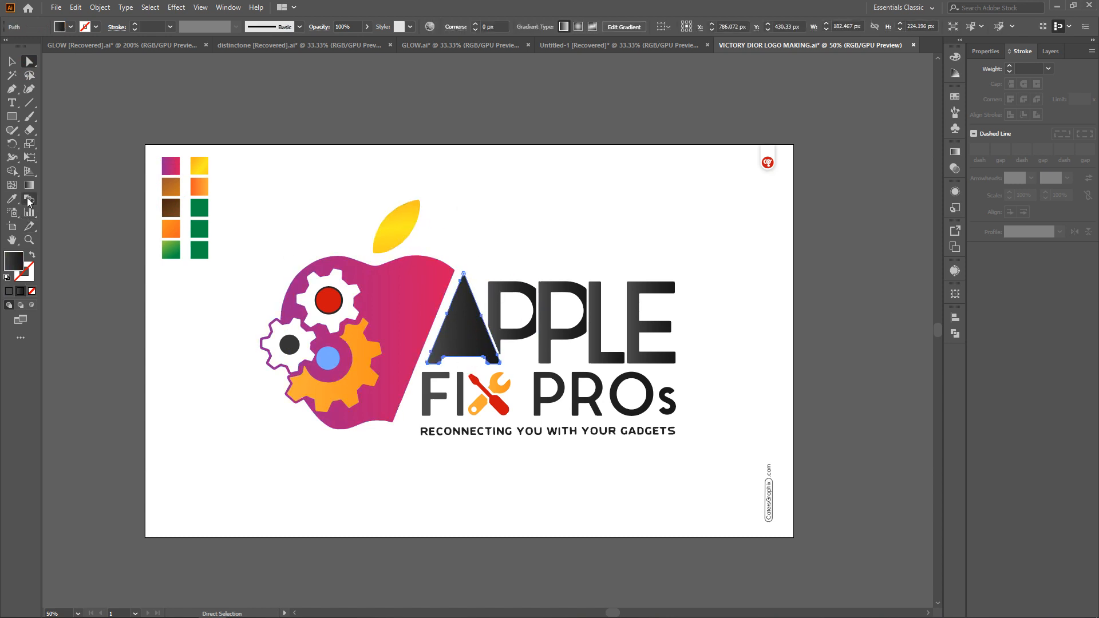
{"action": "left_click", "coordinate": [11, 199]}
{"action": "left_click", "coordinate": [200, 166]}
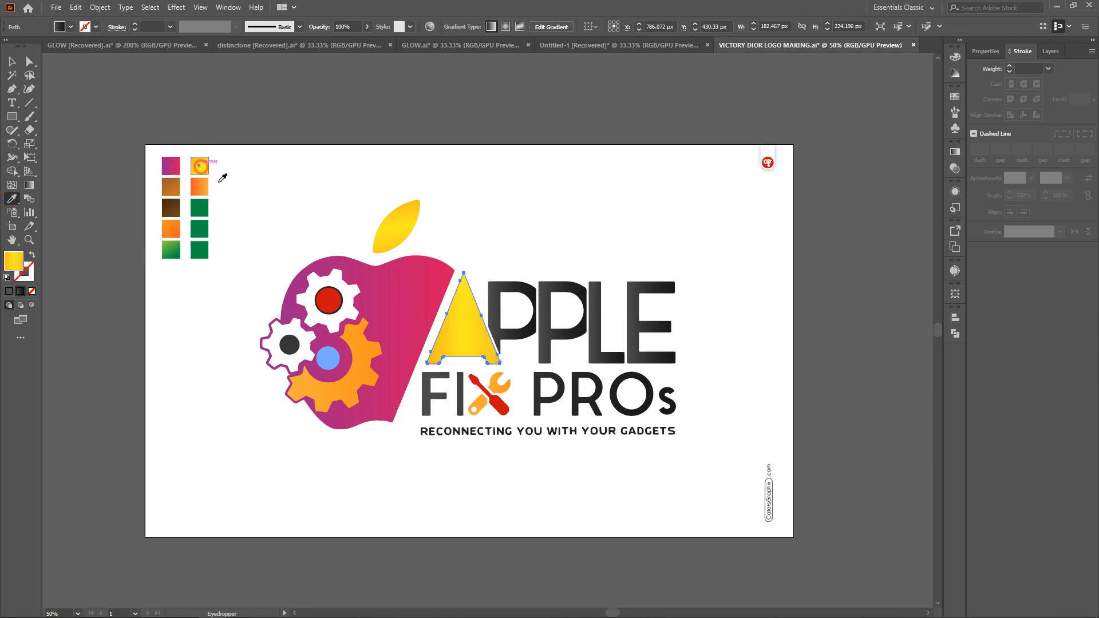
Step: Redirect the letter A's gradient diagonally from upper left to lower right with the Gradient tool and deselect the letter
{"action": "left_click", "coordinate": [29, 185]}
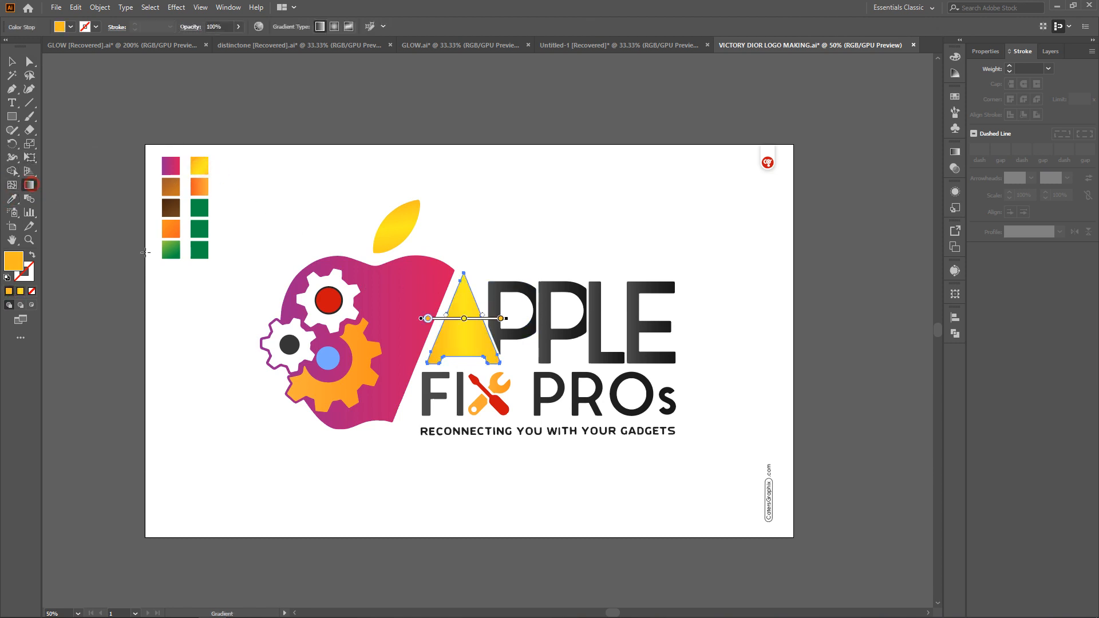
{"action": "mouse_move", "coordinate": [454, 293]}
{"action": "left_mouse_down"}
{"action": "mouse_move", "coordinate": [483, 363]}
{"action": "mouse_move", "coordinate": [486, 347]}
{"action": "left_mouse_up"}
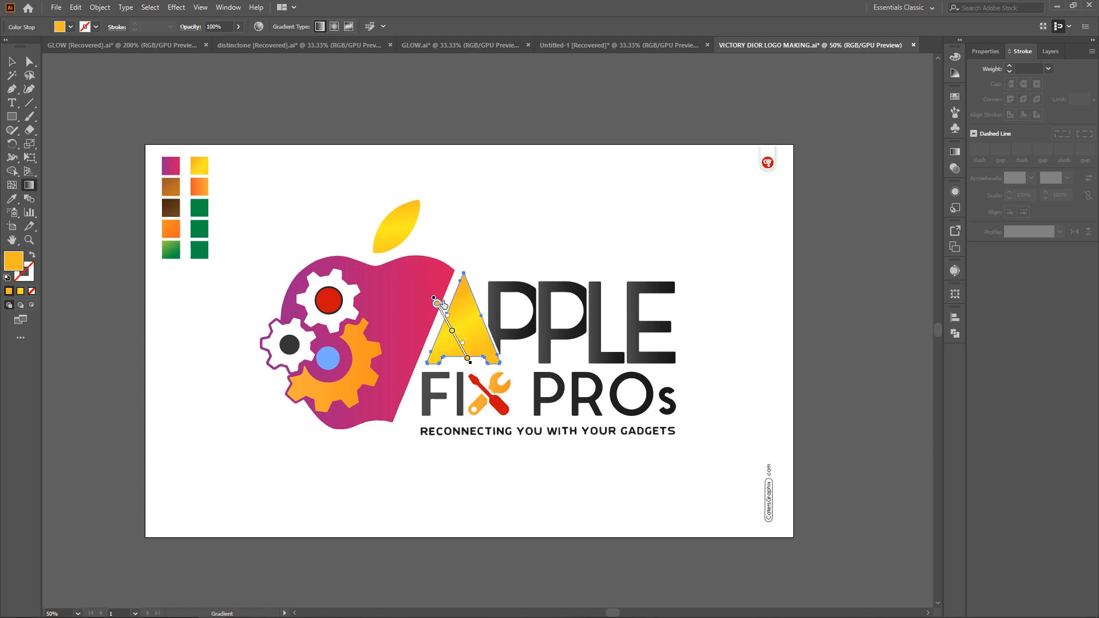
{"action": "left_click_drag", "start_coordinate": [432, 318], "coordinate": [509, 357]}
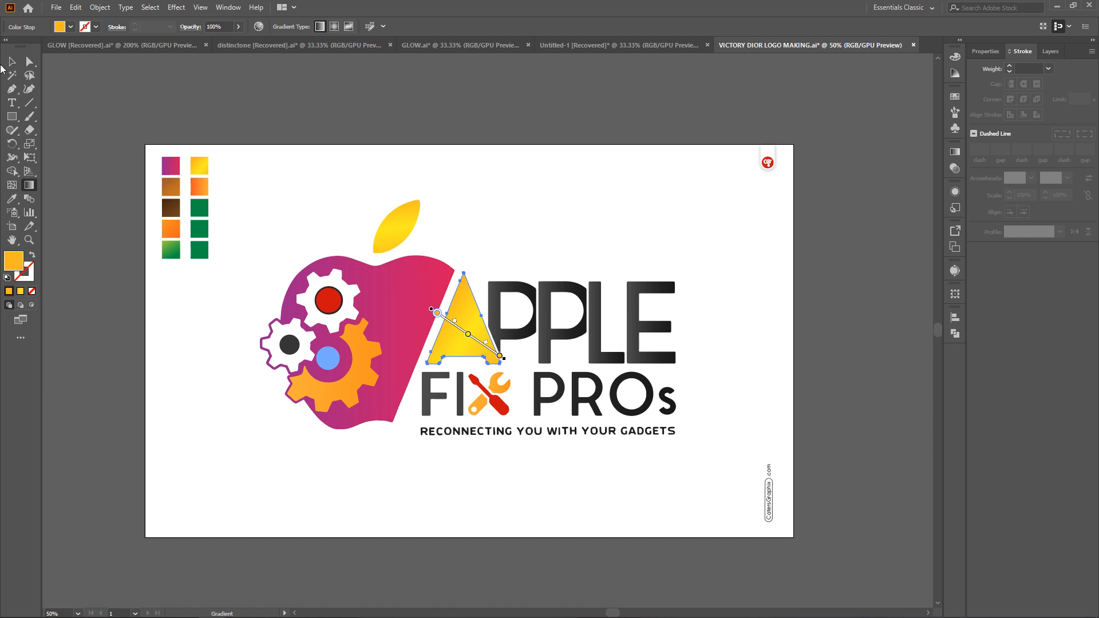
{"action": "left_click", "coordinate": [30, 61]}
{"action": "left_click", "coordinate": [548, 199]}
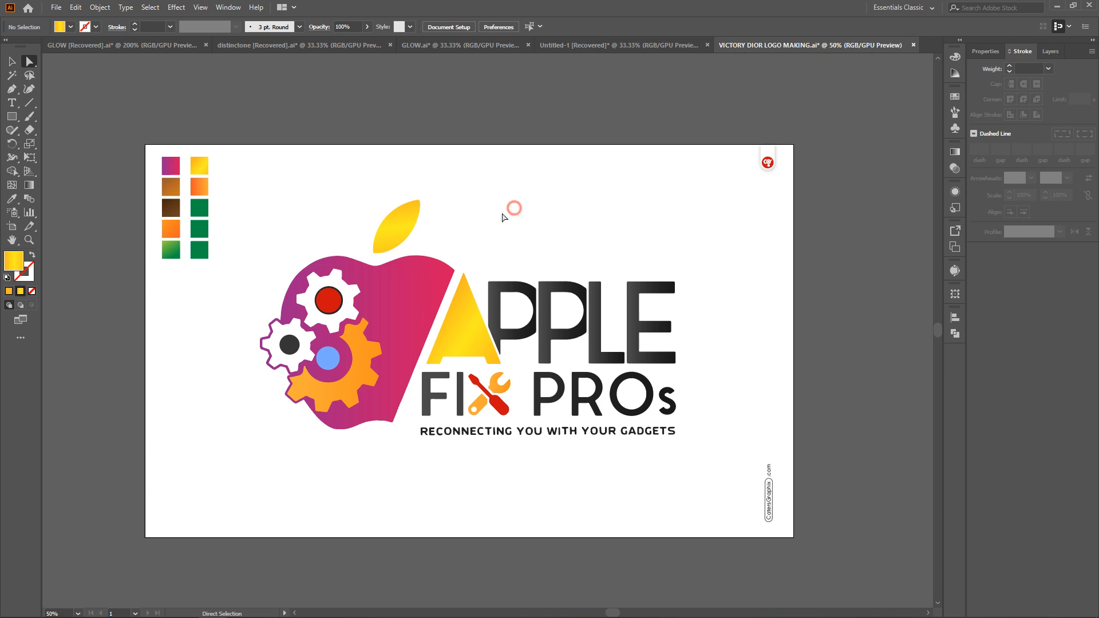
Step: Replace the red fill of the upper gear's center circle with the orange gradient sampled from the left swatch column and deselect it
{"action": "left_click", "coordinate": [322, 306]}
{"action": "left_click", "coordinate": [11, 198]}
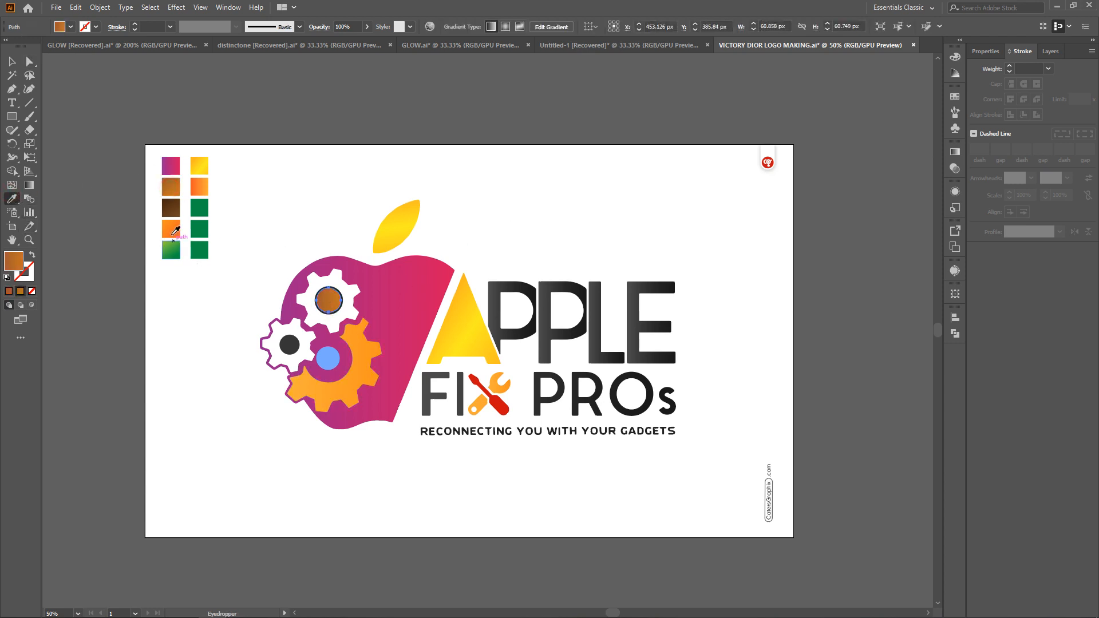
{"action": "left_click", "coordinate": [173, 235]}
{"action": "key", "text": "a"}
{"action": "left_click", "coordinate": [344, 207]}
Step: Fill the blue center circle of the lower large gear with the green gradient sampled from the left swatch column and deselect it
{"action": "left_click", "coordinate": [328, 359]}
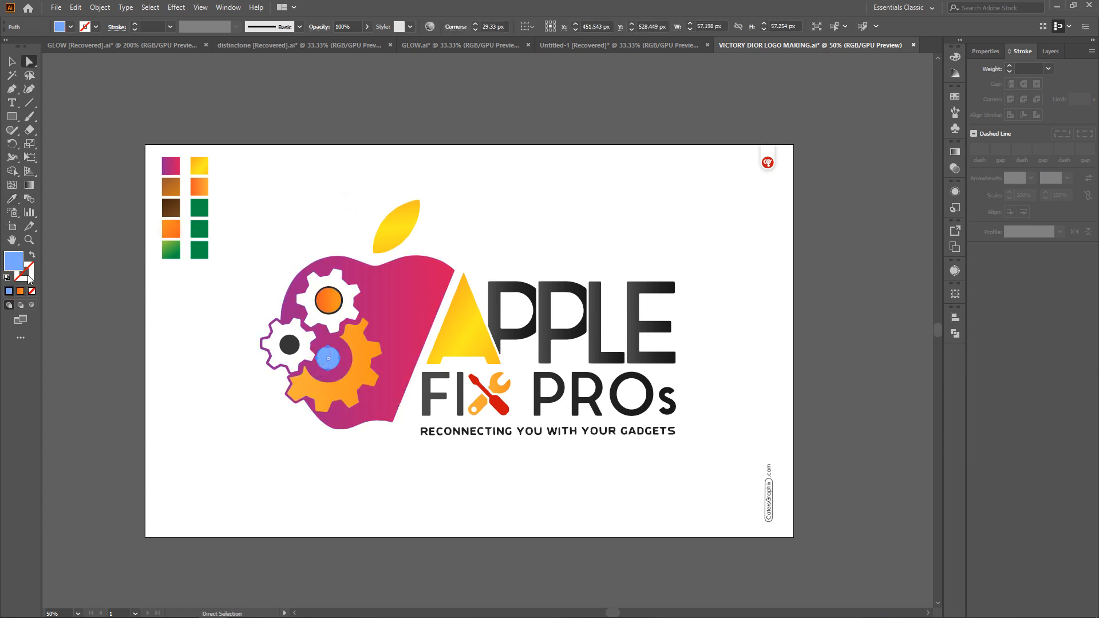
{"action": "left_click", "coordinate": [12, 197]}
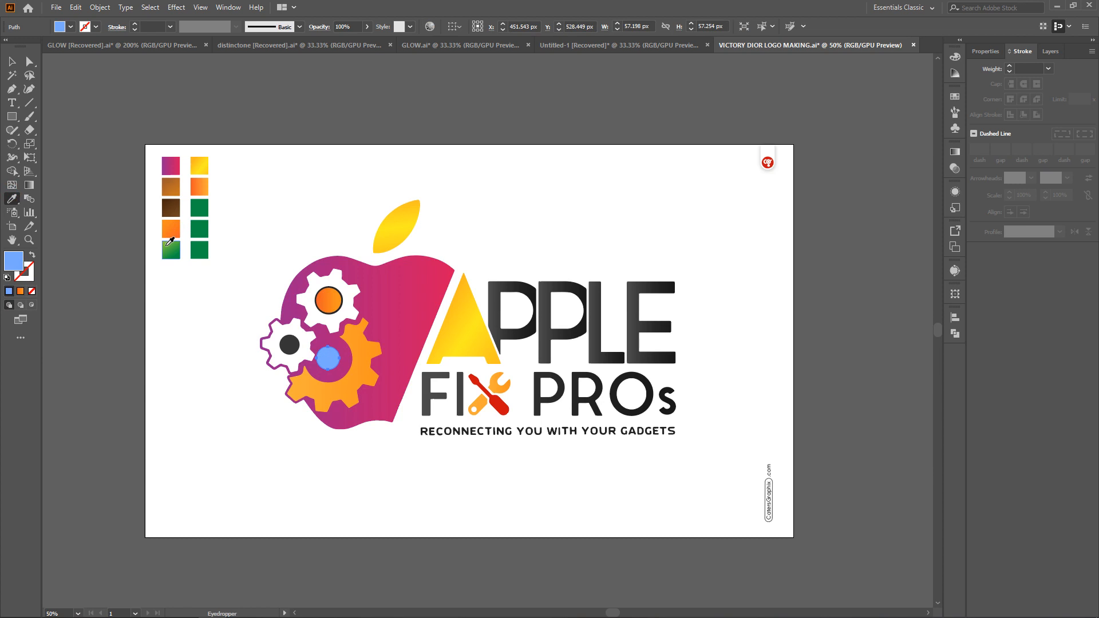
{"action": "left_click", "coordinate": [167, 243]}
{"action": "key", "text": "a"}
{"action": "left_click", "coordinate": [332, 190]}
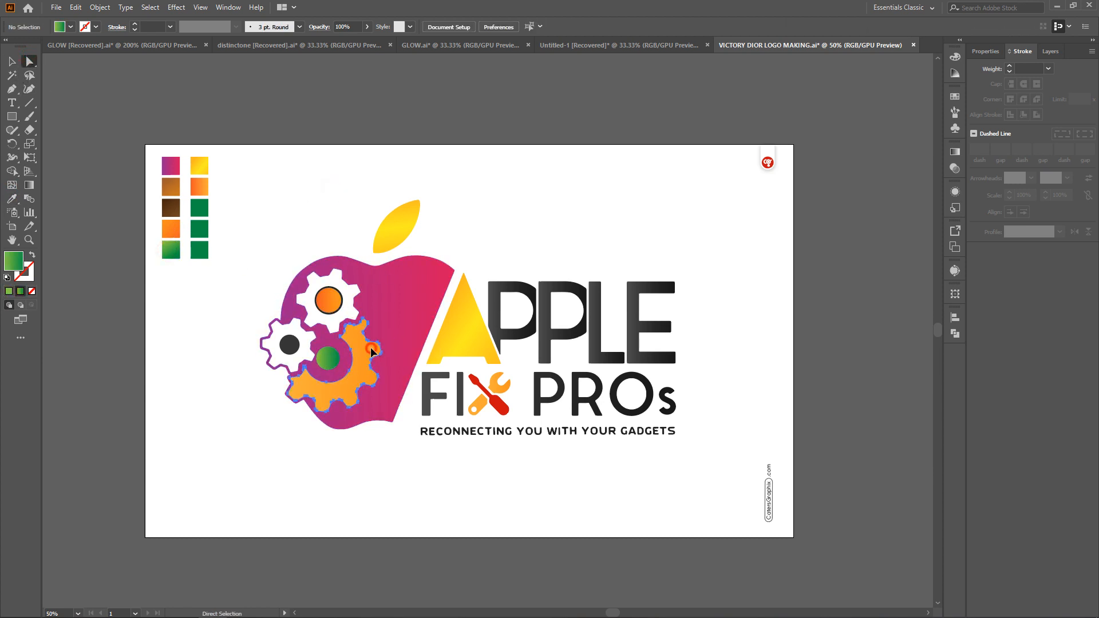
Step: Try the amber-yellow gradient from the right swatch column on the orange lower gear, undo it and deselect the gear
{"action": "left_click", "coordinate": [371, 352]}
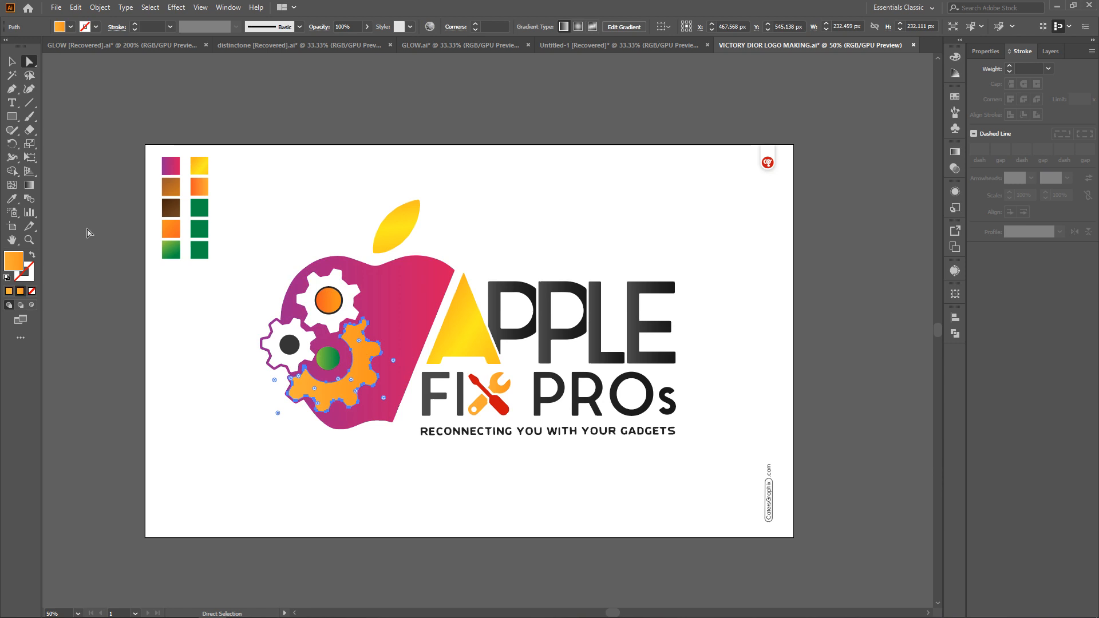
{"action": "left_click", "coordinate": [11, 198]}
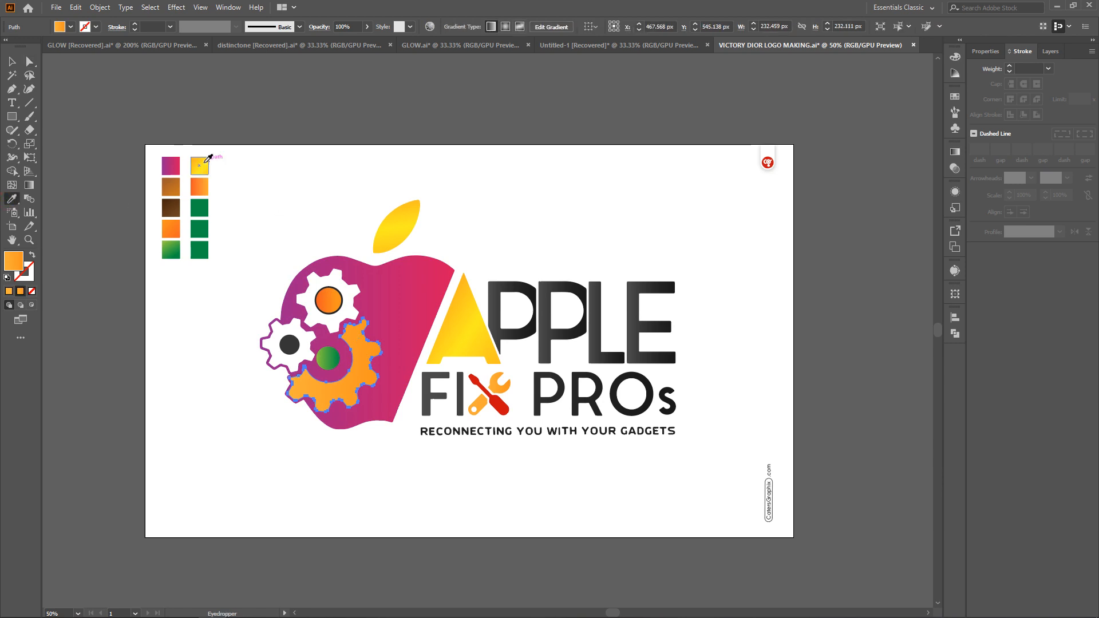
{"action": "left_click", "coordinate": [205, 162]}
{"action": "key", "text": "a"}
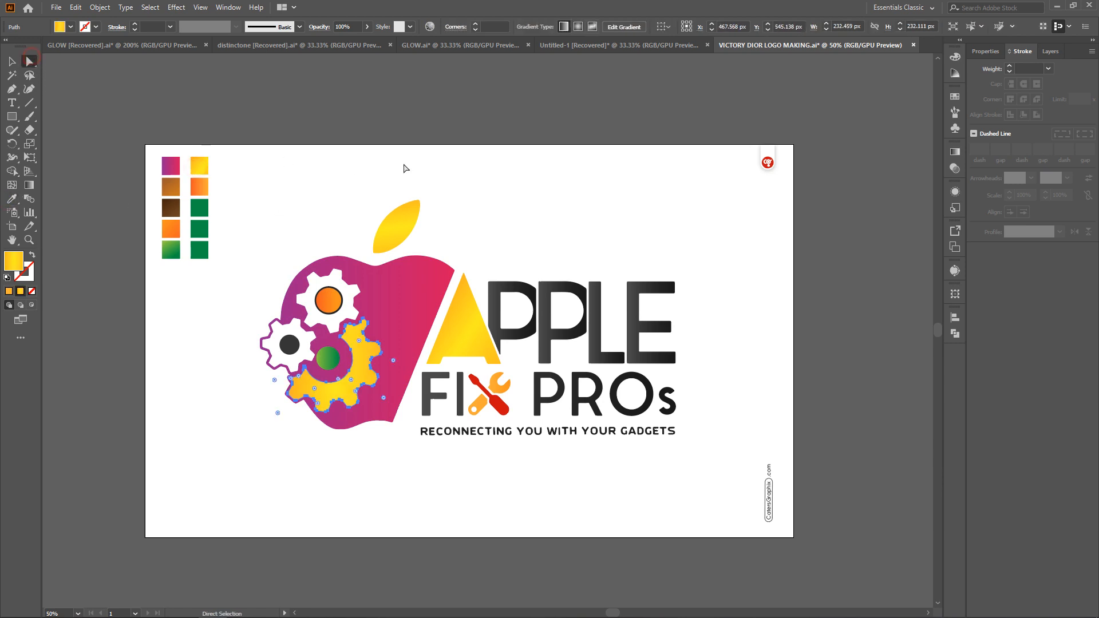
{"action": "left_click", "coordinate": [466, 159]}
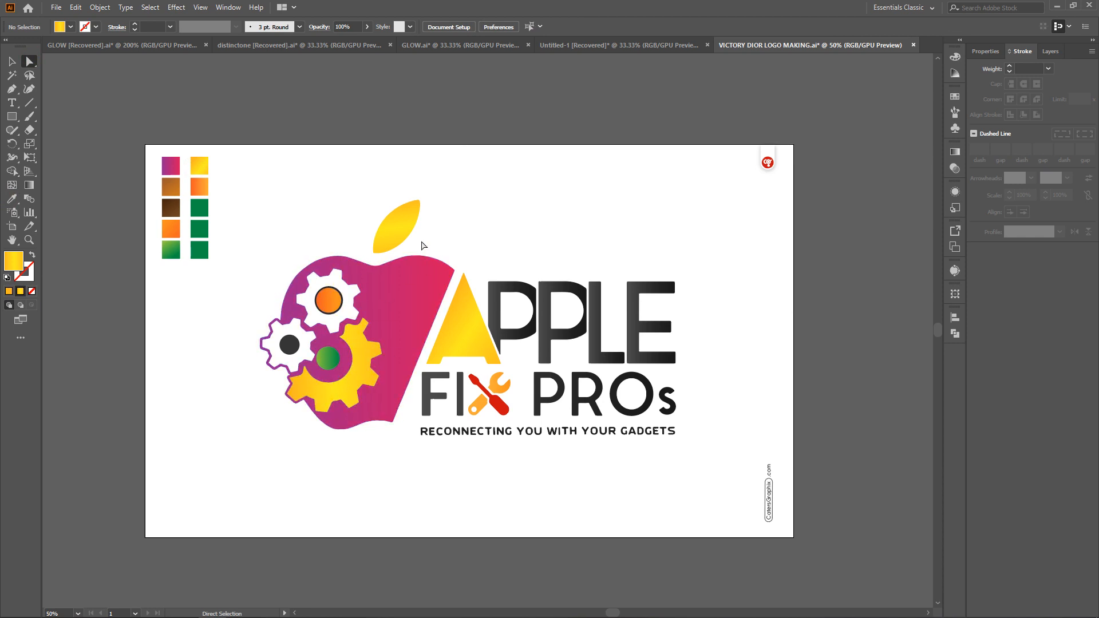
{"action": "key", "text": "ctrl+z"}
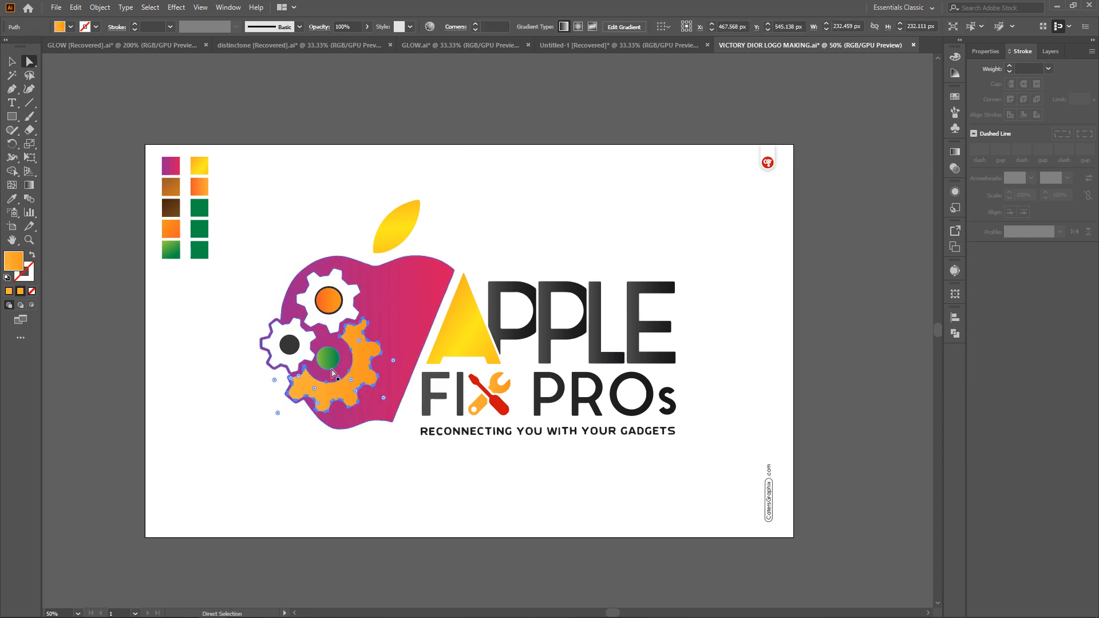
{"action": "left_click", "coordinate": [223, 449]}
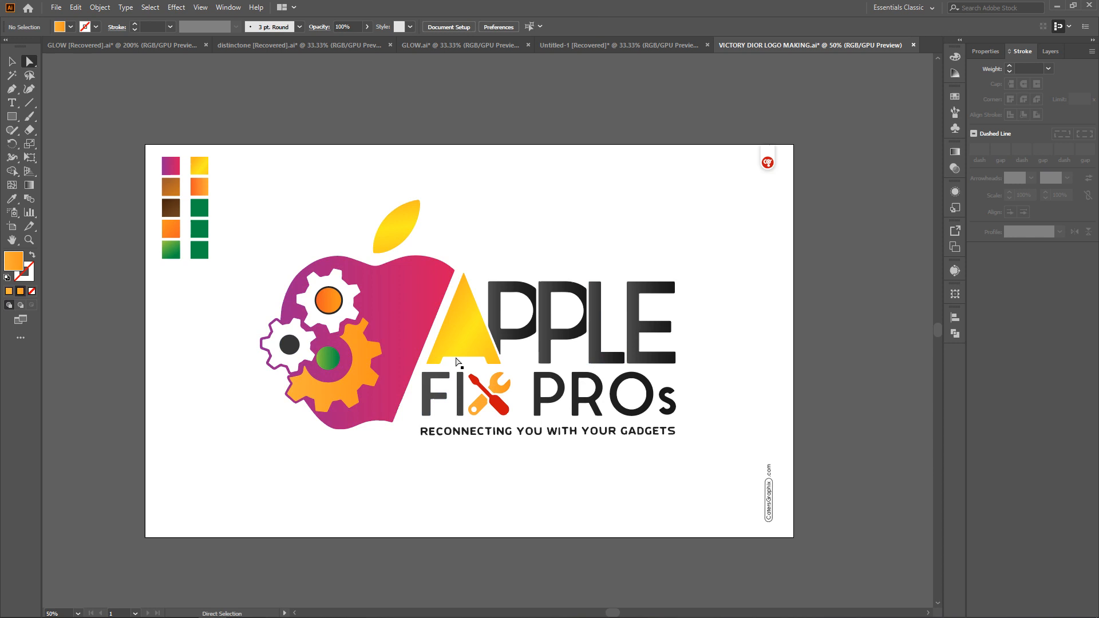
Step: Fill the orange lower gear with the amber-yellow gradient sampled from the first square of the right swatch column and deselect it
{"action": "key", "text": "ctrl+minus"}
{"action": "key", "text": "ctrl+minus"}
{"action": "key", "text": "ctrl+minus"}
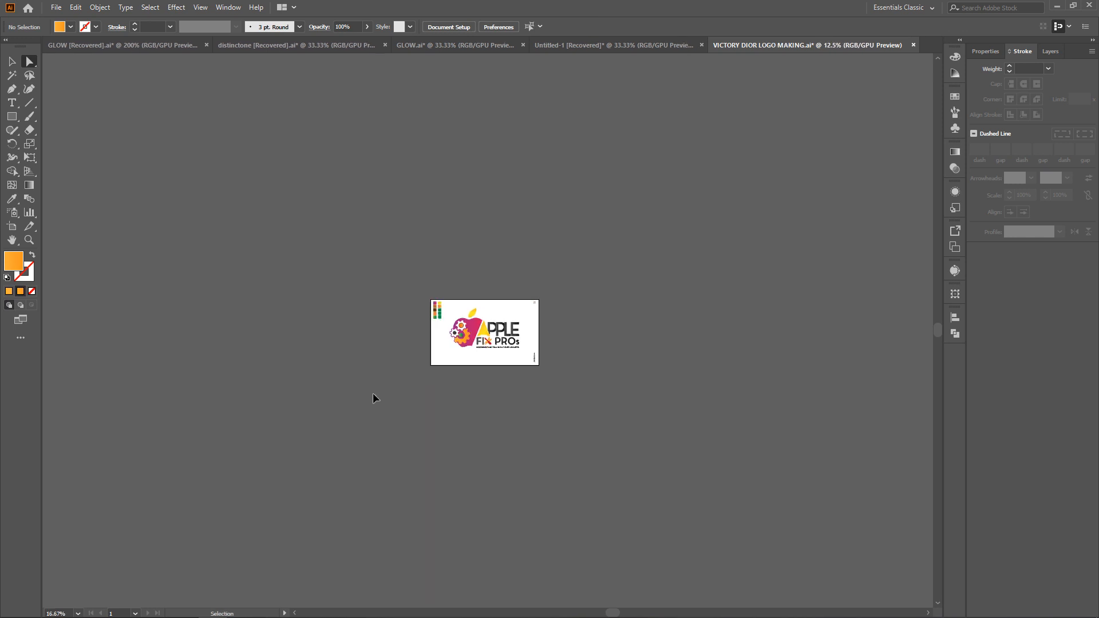
{"action": "key", "text": "ctrl+plus"}
{"action": "key", "text": "ctrl+plus"}
{"action": "key", "text": "ctrl+plus"}
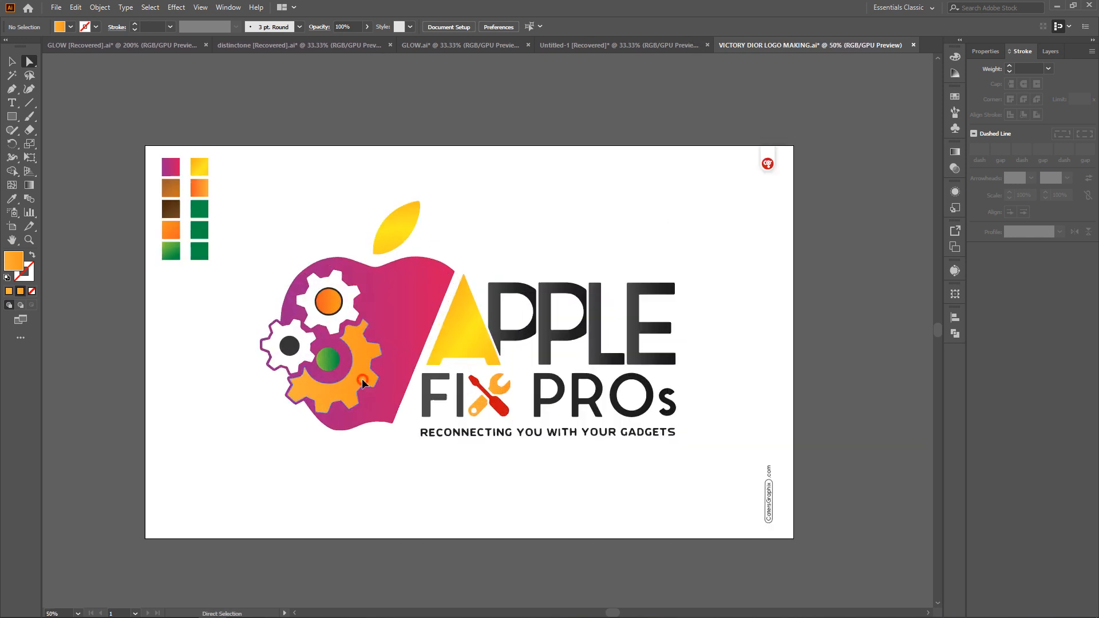
{"action": "left_click", "coordinate": [362, 376]}
{"action": "left_click", "coordinate": [16, 203]}
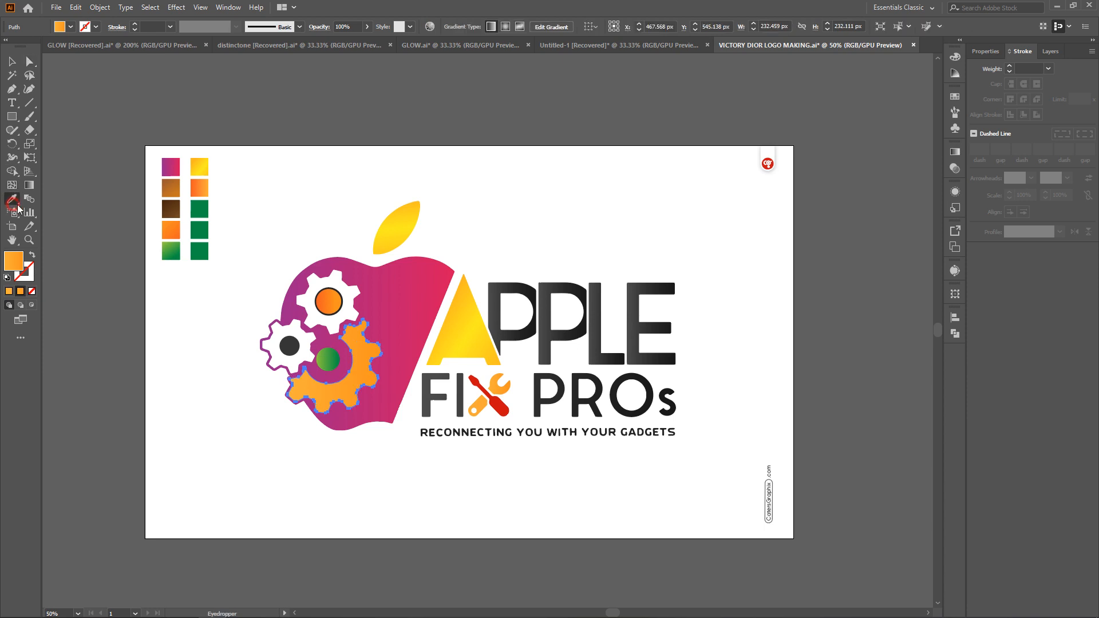
{"action": "left_click", "coordinate": [198, 169]}
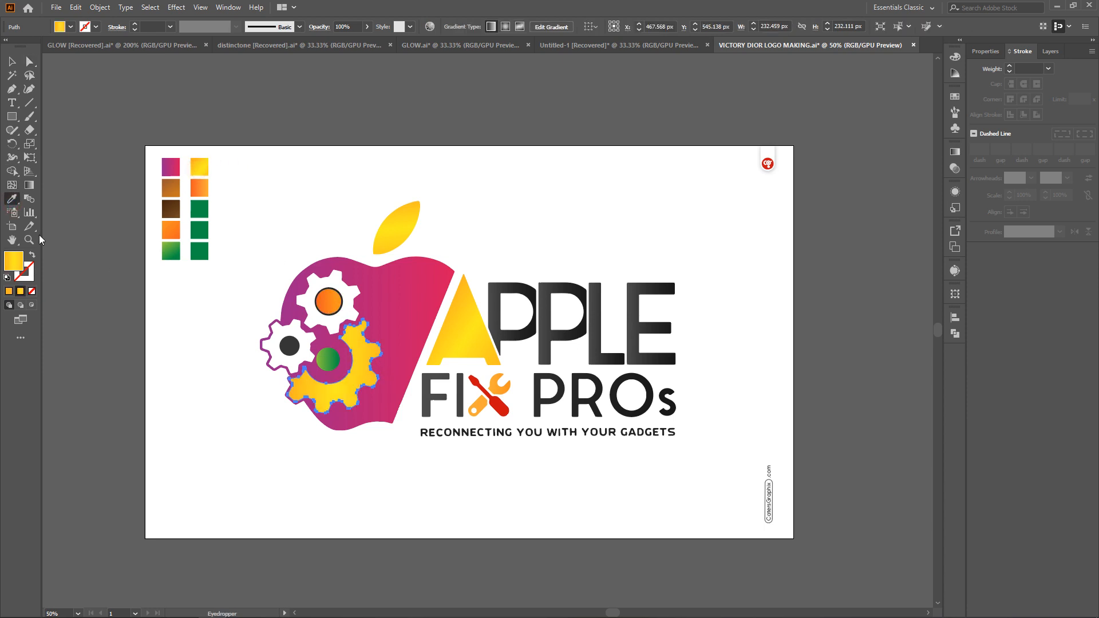
{"action": "left_click", "coordinate": [299, 202]}
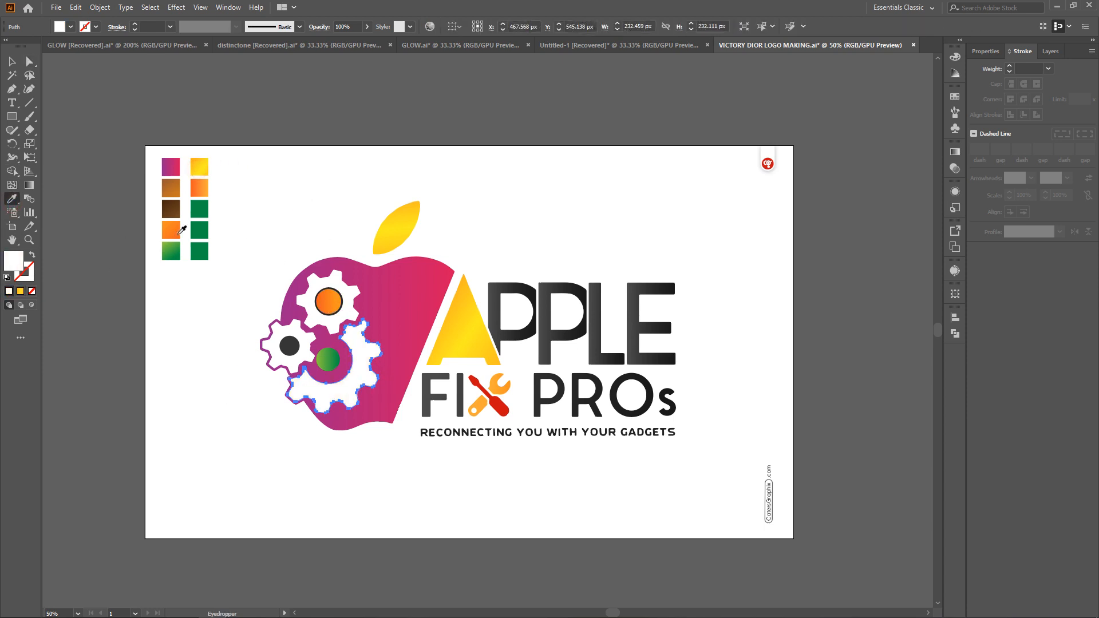
{"action": "left_click", "coordinate": [198, 167]}
{"action": "left_click", "coordinate": [28, 62]}
{"action": "left_click", "coordinate": [441, 163]}
Step: Examine the recolored logo at a reduced size and return to the working view
{"action": "key", "text": "ctrl+minus"}
{"action": "key", "text": "ctrl+minus"}
{"action": "key", "text": "ctrl+minus"}
{"action": "key", "text": "ctrl+minus"}
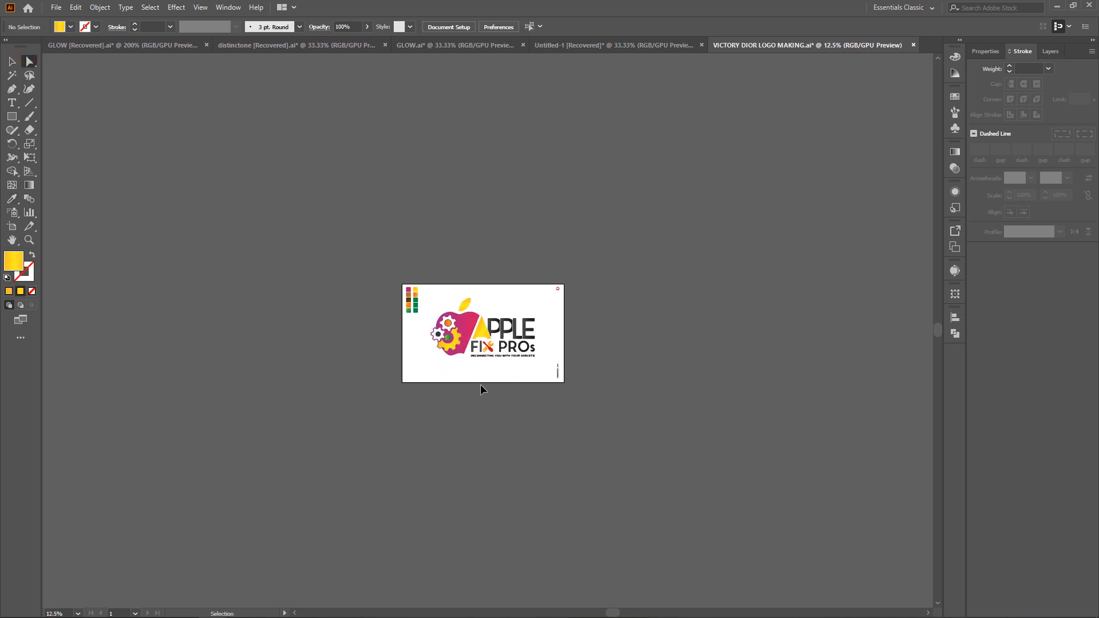
{"action": "key", "text": "ctrl+plus"}
{"action": "key", "text": "ctrl+plus"}
{"action": "key", "text": "ctrl+plus"}
{"action": "key", "text": "ctrl+plus"}
{"action": "key", "text": "ctrl+plus"}
{"action": "key", "text": "ctrl+minus"}
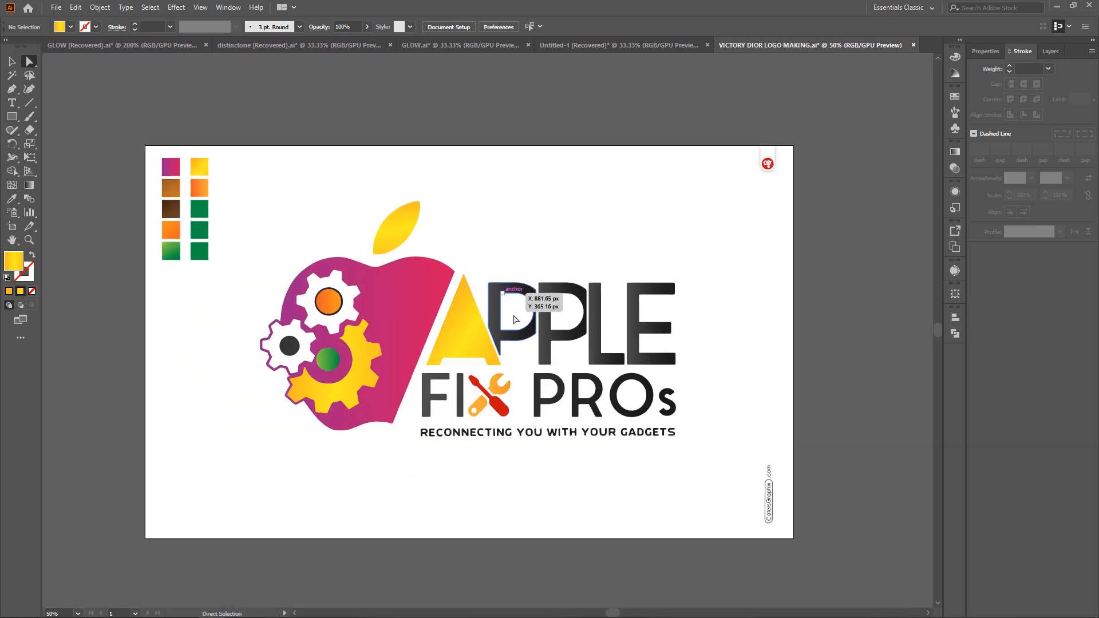
Step: Fill the letters PPLE of APPLE with the amber-yellow gradient sampled from the first square of the right swatch column and deselect them
{"action": "left_click_drag", "start_coordinate": [734, 282], "coordinate": [503, 347]}
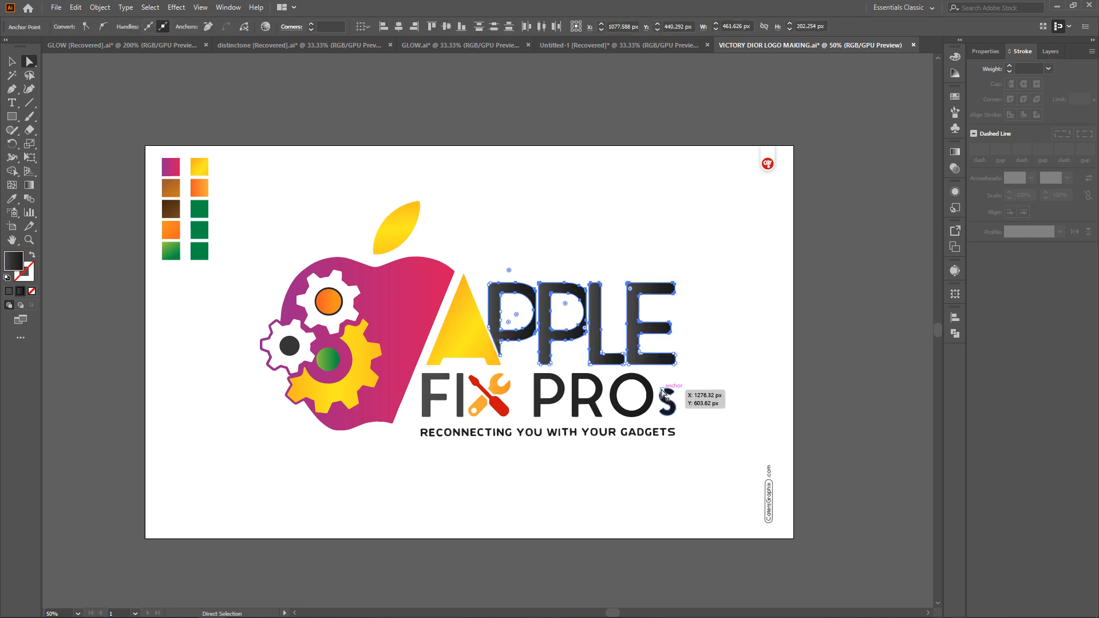
{"action": "left_click", "coordinate": [11, 198]}
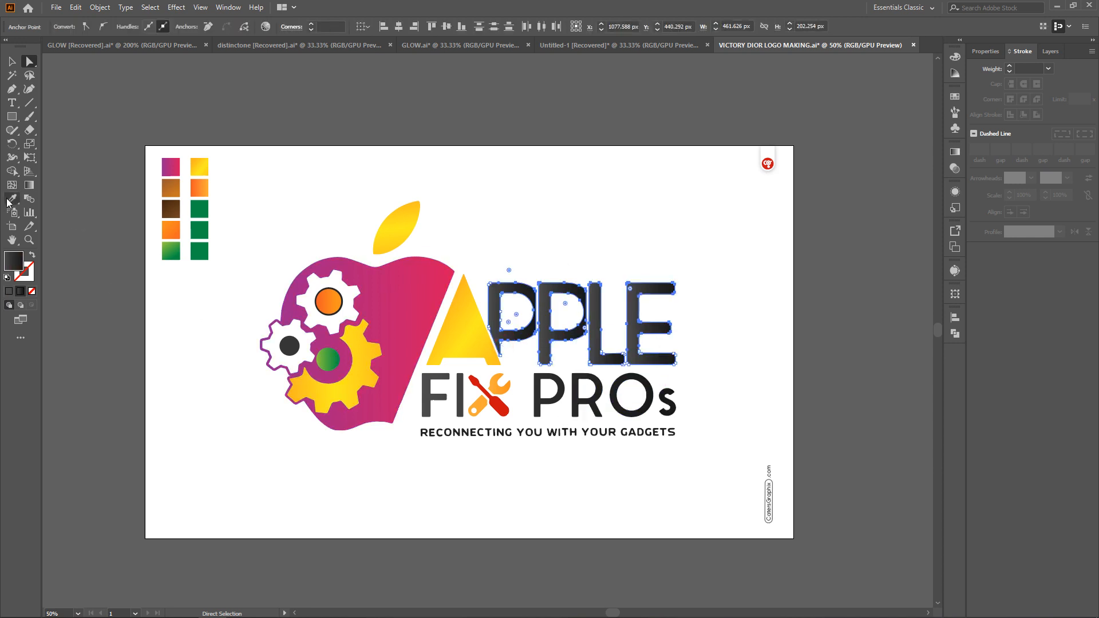
{"action": "left_click", "coordinate": [201, 167]}
{"action": "left_click", "coordinate": [30, 61]}
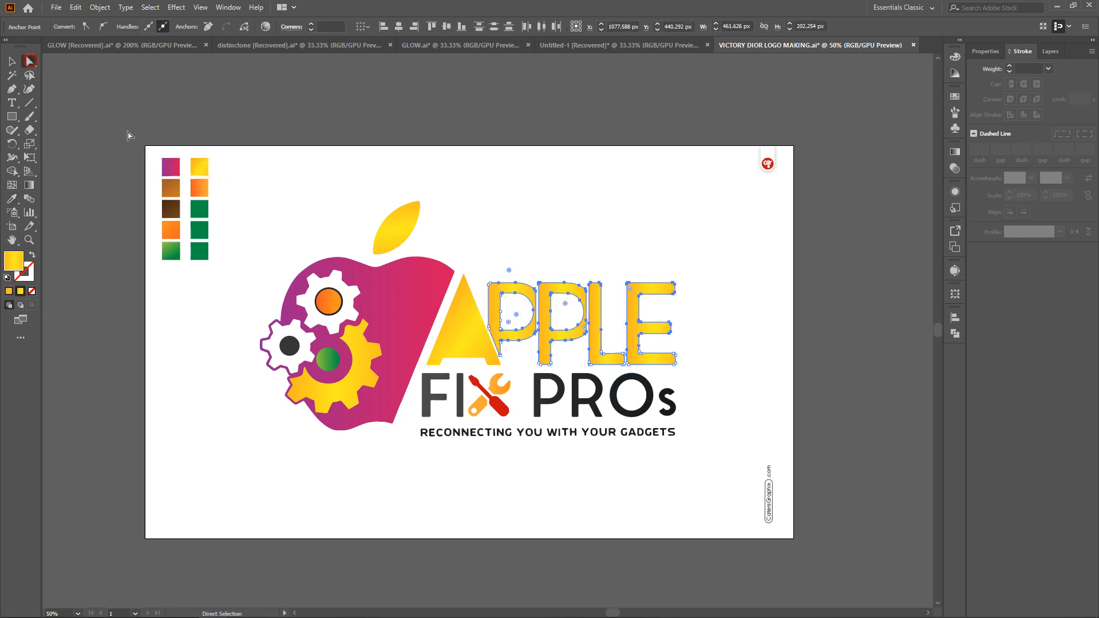
{"action": "scroll", "coordinate": [547, 286], "scroll_direction": "up", "scroll_amount": 1}
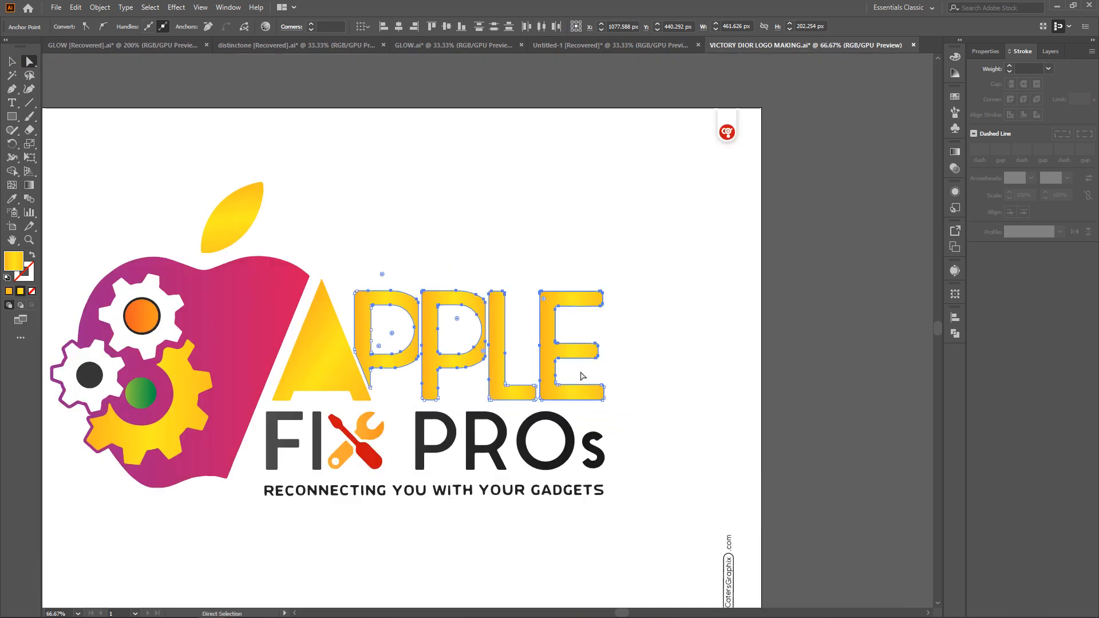
{"action": "left_click", "coordinate": [637, 262]}
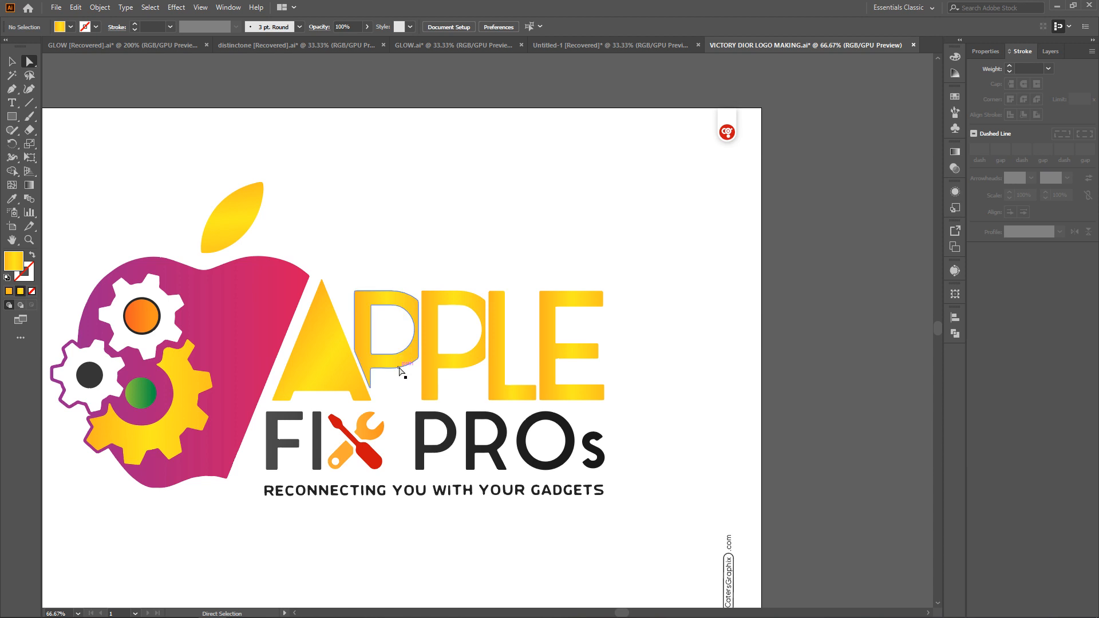
Step: Redirect the first P's gradient diagonally from upper left to lower right with the Gradient tool and deselect the letter
{"action": "left_click", "coordinate": [375, 363]}
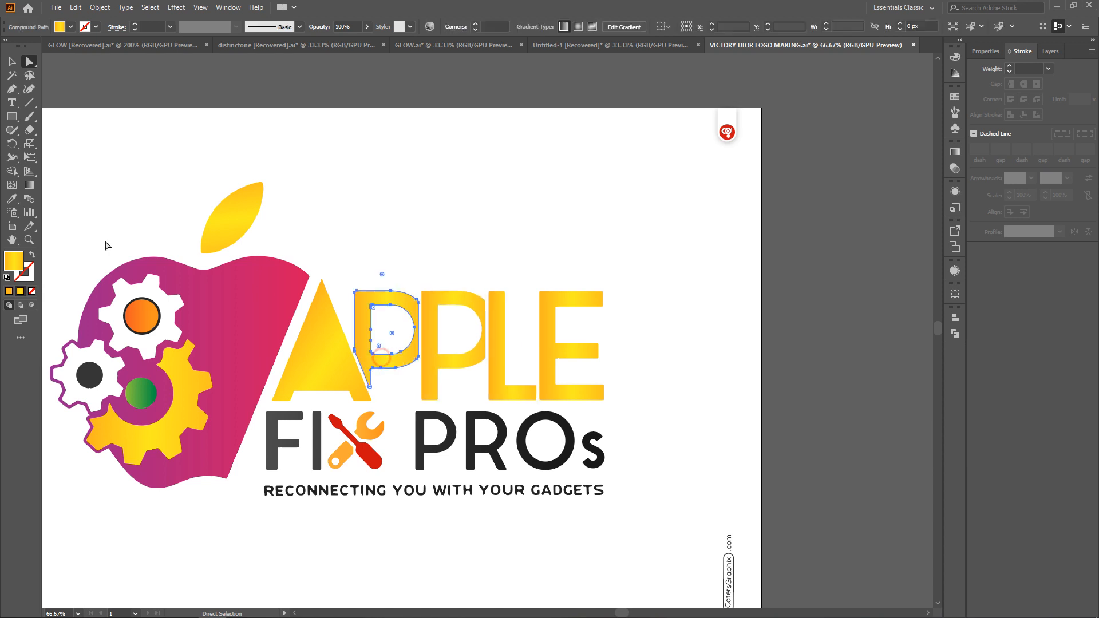
{"action": "left_click", "coordinate": [27, 184]}
{"action": "left_click_drag", "start_coordinate": [349, 284], "coordinate": [411, 384]}
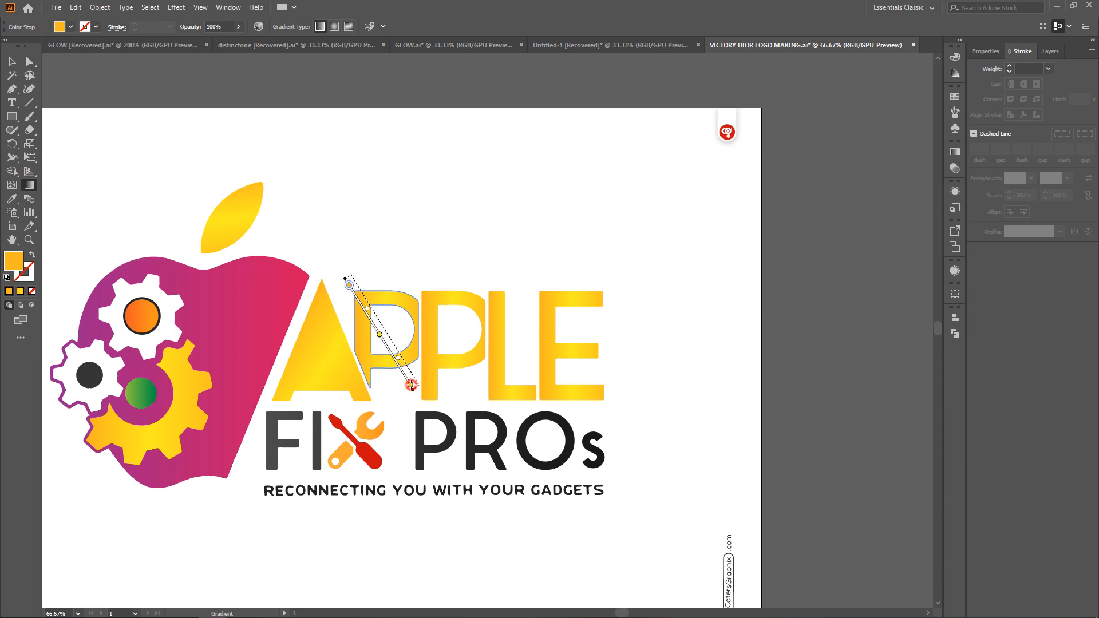
{"action": "left_click_drag", "start_coordinate": [411, 384], "coordinate": [411, 384]}
{"action": "left_click", "coordinate": [29, 61]}
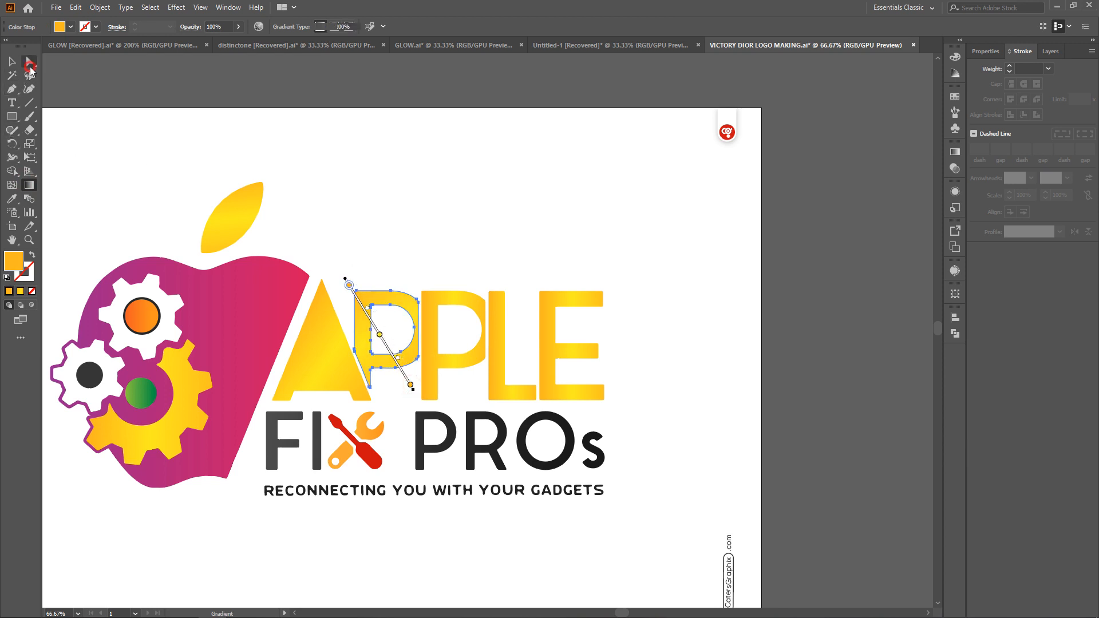
{"action": "left_click", "coordinate": [639, 331]}
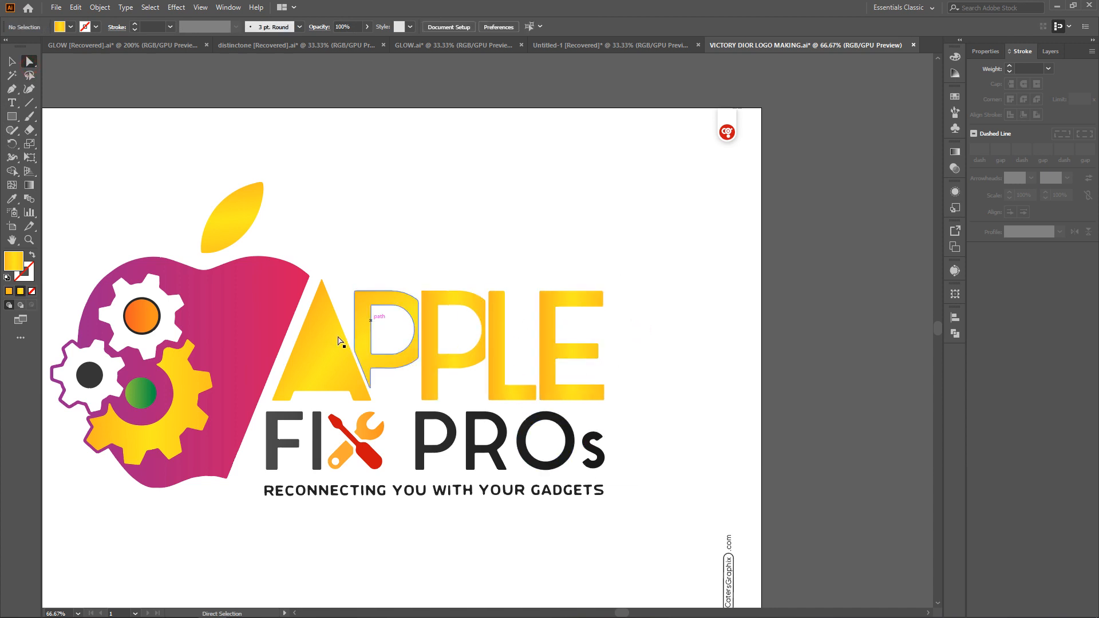
Step: Stretch one gradient diagonally across all the letters of APPLE, from the top of the A to the lower part of the E, and deselect them
{"action": "left_click_drag", "start_coordinate": [678, 294], "coordinate": [310, 384]}
{"action": "left_click", "coordinate": [28, 187]}
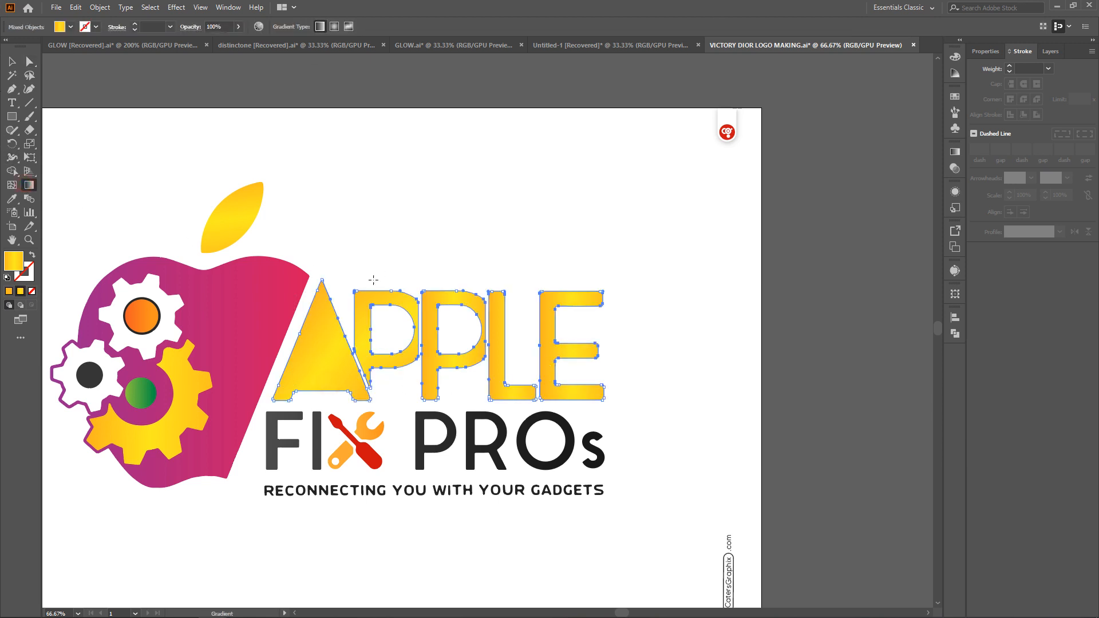
{"action": "left_click_drag", "start_coordinate": [319, 282], "coordinate": [577, 394]}
{"action": "left_click", "coordinate": [29, 61]}
{"action": "left_click", "coordinate": [500, 173]}
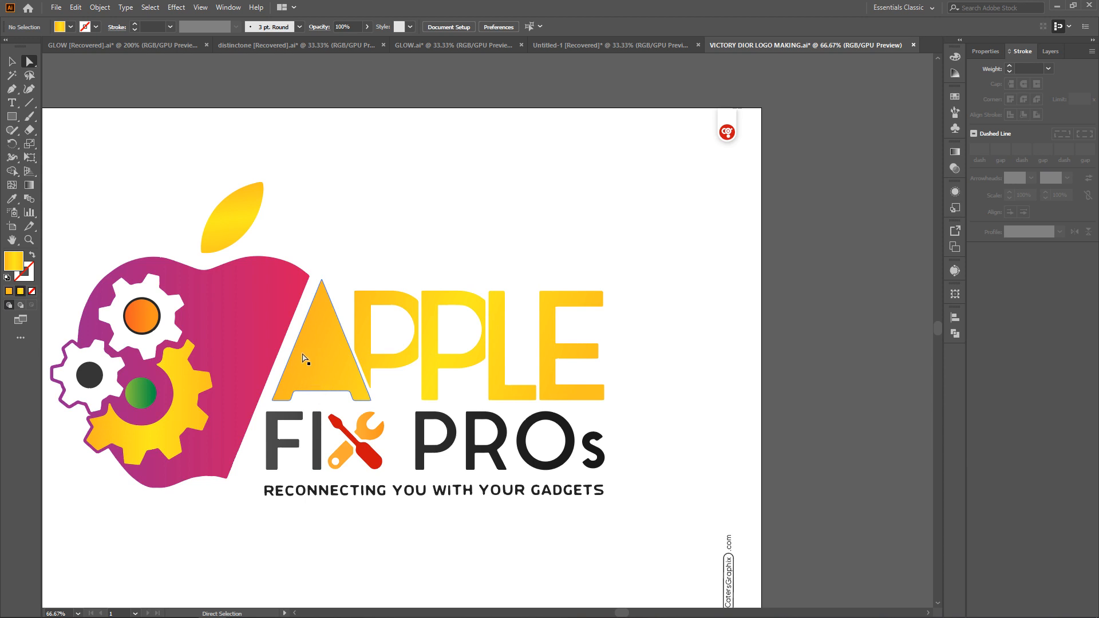
{"action": "left_click", "coordinate": [670, 313]}
{"action": "left_click", "coordinate": [470, 241]}
Step: Redirect the gradients of the letter A and the first P individually, each diagonally from upper left to lower right
{"action": "left_click", "coordinate": [332, 349]}
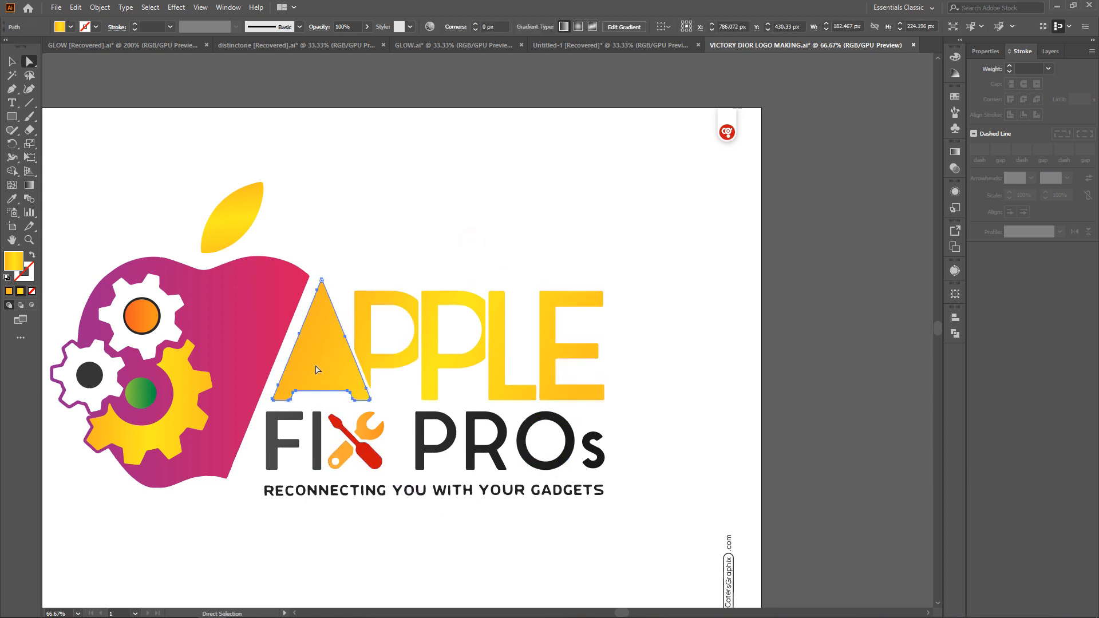
{"action": "left_click", "coordinate": [30, 185]}
{"action": "left_click_drag", "start_coordinate": [282, 323], "coordinate": [341, 394]}
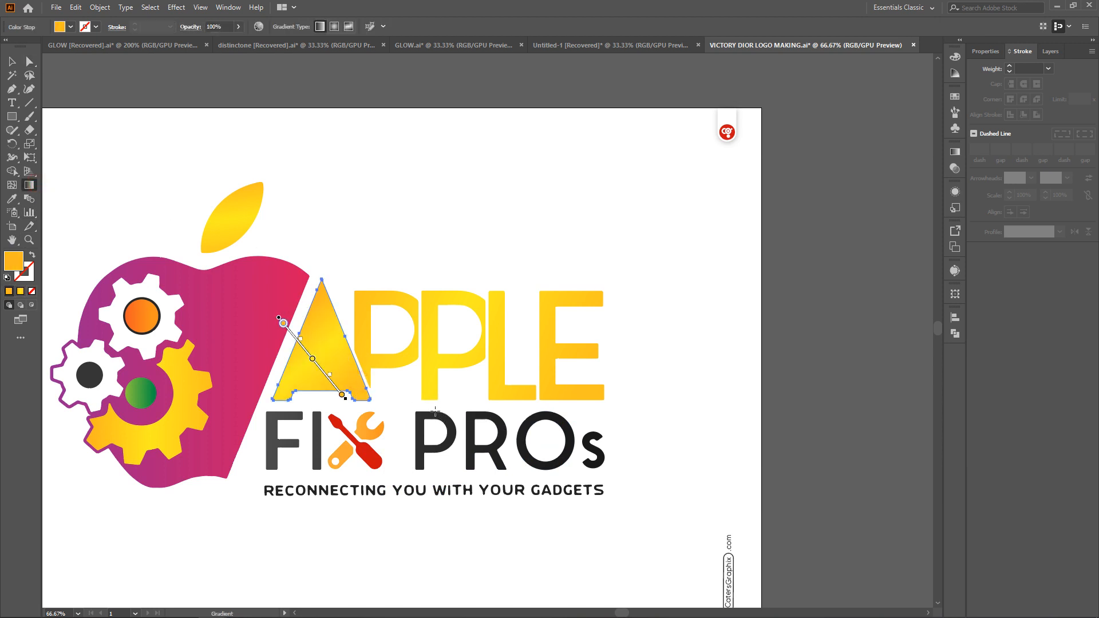
{"action": "key", "text": "a"}
{"action": "left_click", "coordinate": [360, 331]}
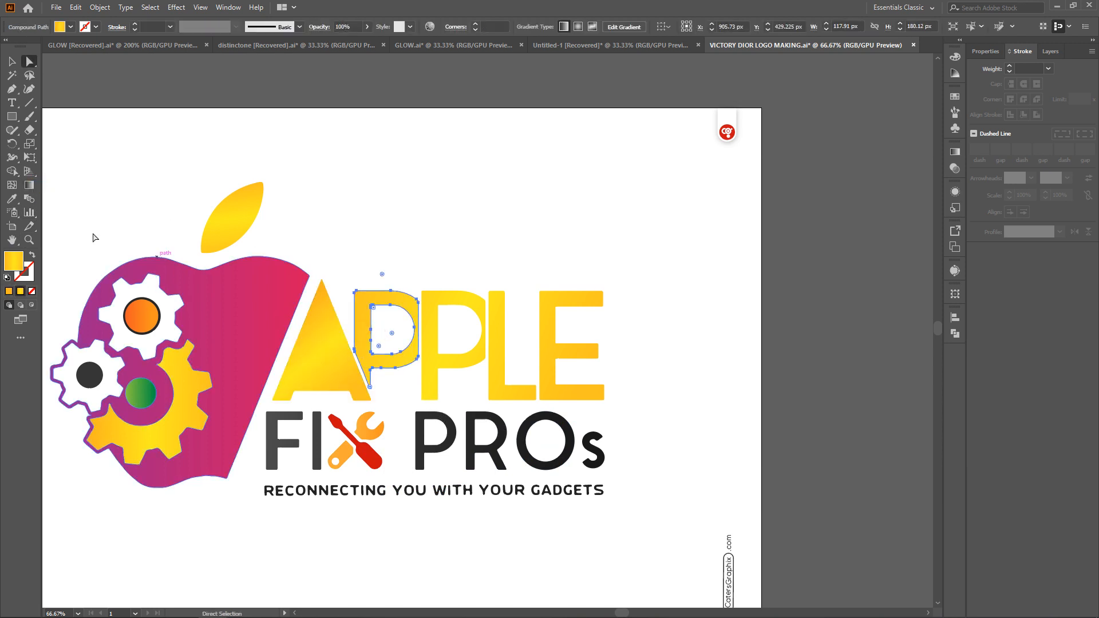
{"action": "left_click", "coordinate": [26, 187]}
{"action": "left_click_drag", "start_coordinate": [353, 291], "coordinate": [403, 369]}
{"action": "key", "text": "a"}
Step: Redirect the gradients of the second P and the letter L individually, each diagonally from upper left to lower right
{"action": "left_click", "coordinate": [428, 326]}
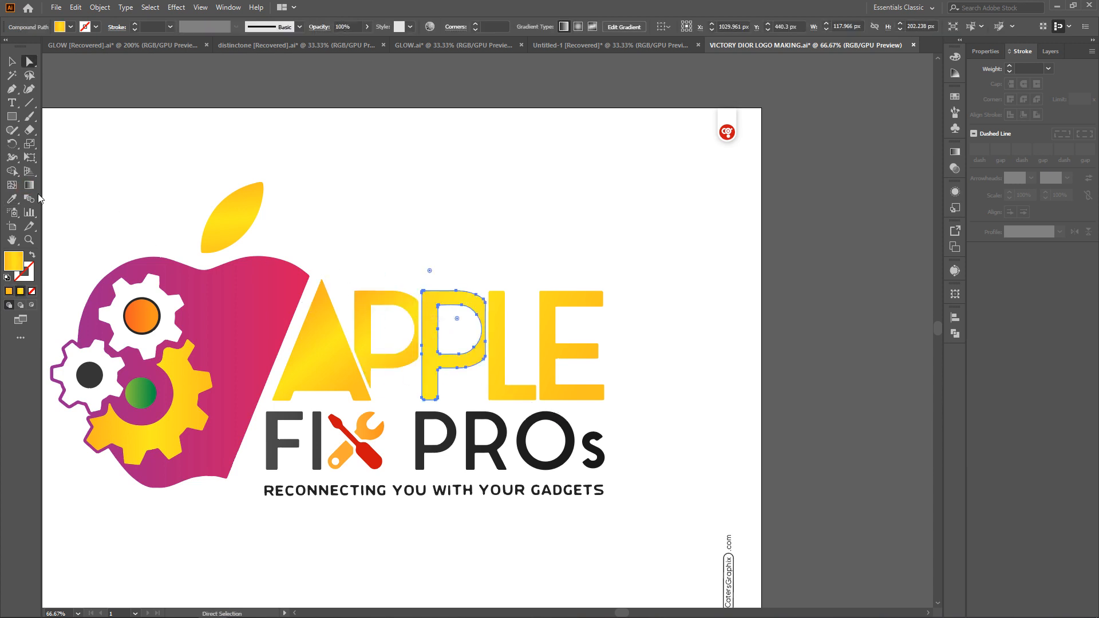
{"action": "left_click", "coordinate": [29, 185]}
{"action": "left_click_drag", "start_coordinate": [423, 308], "coordinate": [476, 372]}
{"action": "left_click", "coordinate": [29, 62]}
{"action": "left_click", "coordinate": [496, 343]}
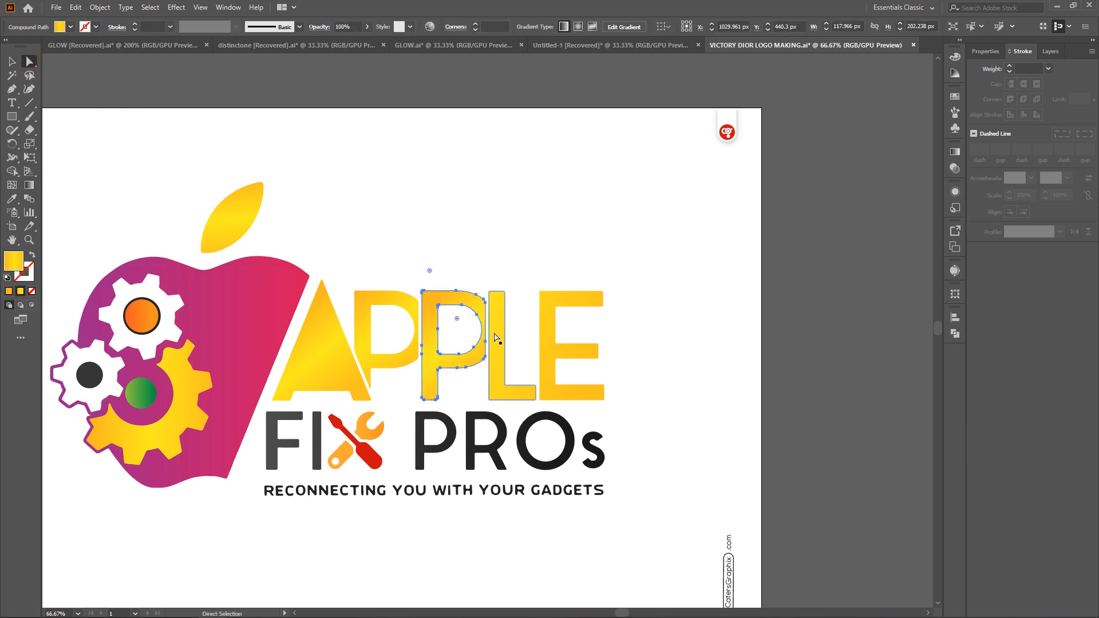
{"action": "left_click", "coordinate": [27, 189]}
{"action": "left_click_drag", "start_coordinate": [487, 293], "coordinate": [545, 393]}
{"action": "key", "text": "a"}
Step: Redirect the letter E's gradient diagonally from upper left to lower right, deselect it and select the letter A of APPLE
{"action": "left_click", "coordinate": [545, 329]}
{"action": "key", "text": "g"}
{"action": "left_click_drag", "start_coordinate": [538, 295], "coordinate": [608, 401]}
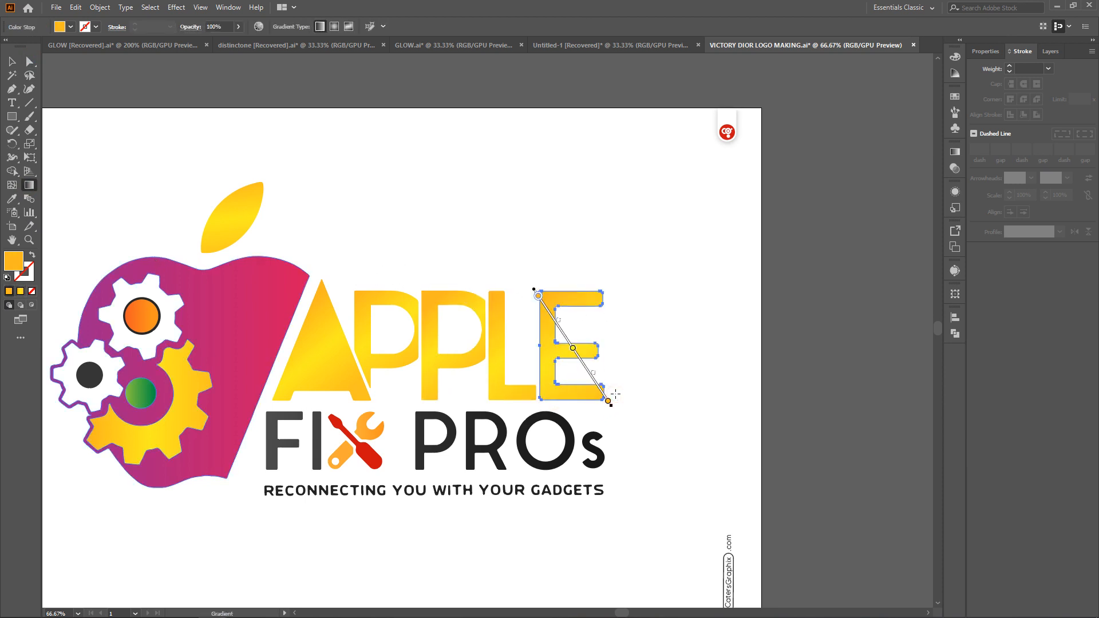
{"action": "left_click", "coordinate": [29, 62]}
{"action": "left_click", "coordinate": [815, 272]}
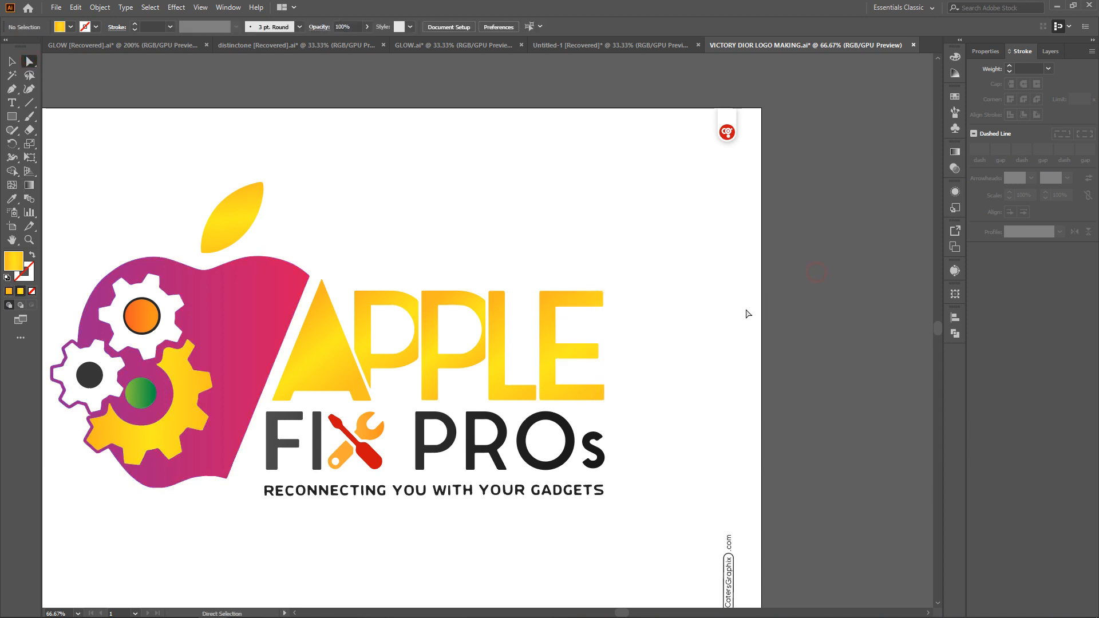
{"action": "left_click", "coordinate": [339, 365]}
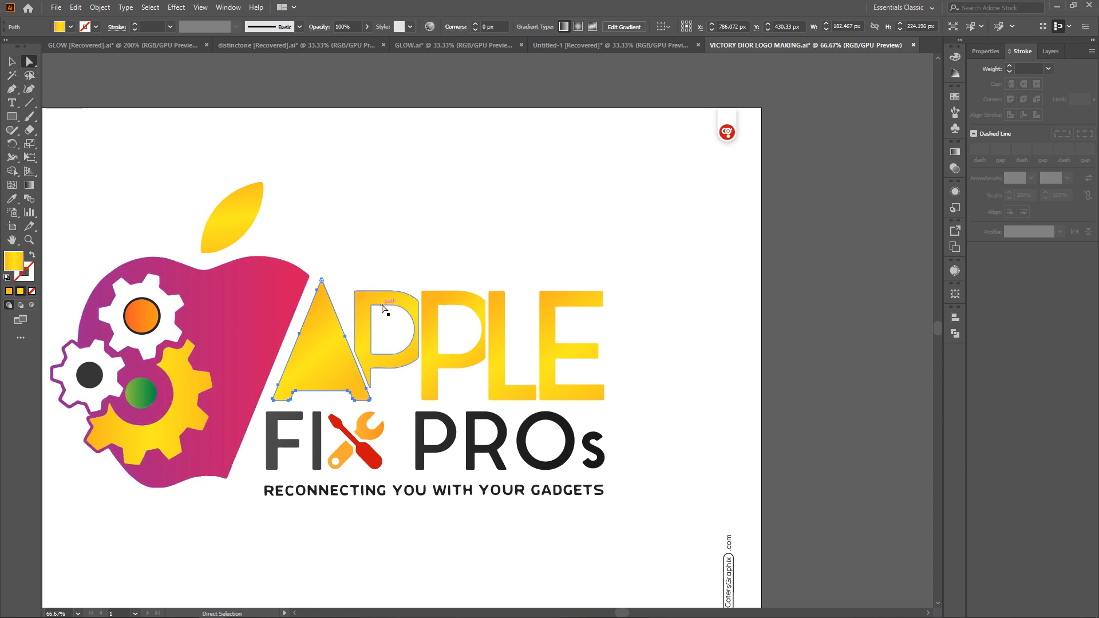
Step: Redirect the gradients of the letters E and L in APPLE individually, each diagonally from upper right to lower left
{"action": "key", "text": "v"}
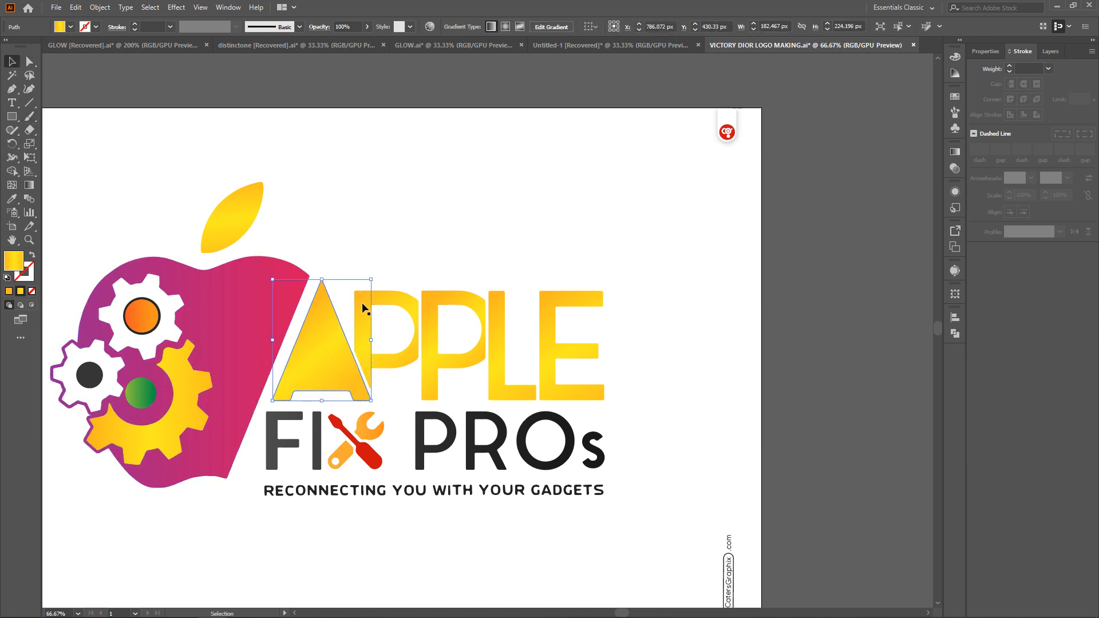
{"action": "left_click", "coordinate": [546, 356]}
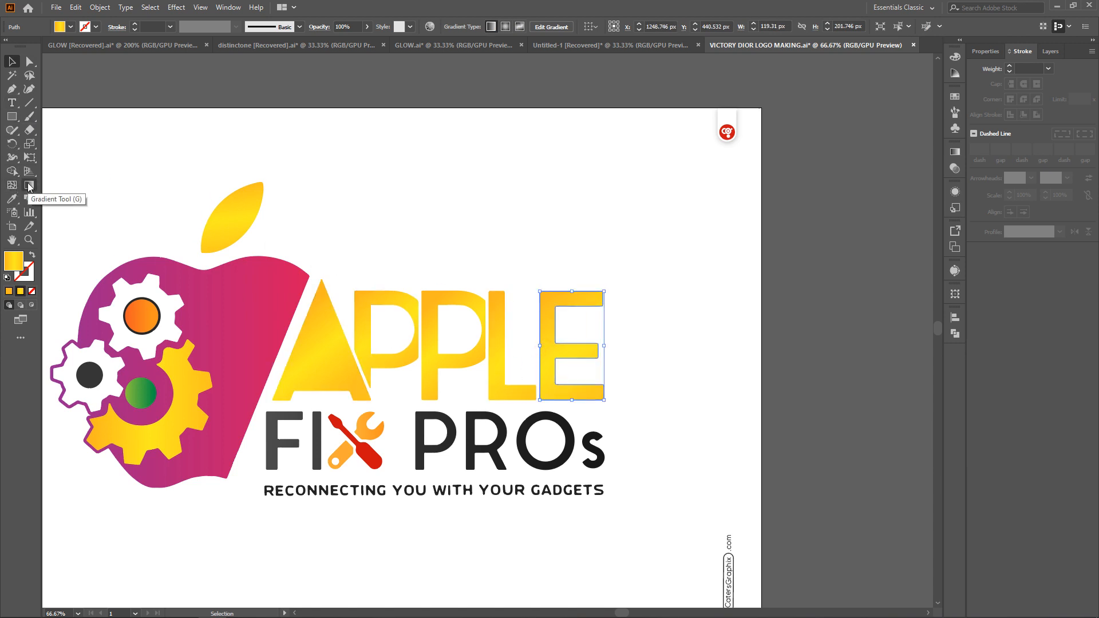
{"action": "key", "text": "g"}
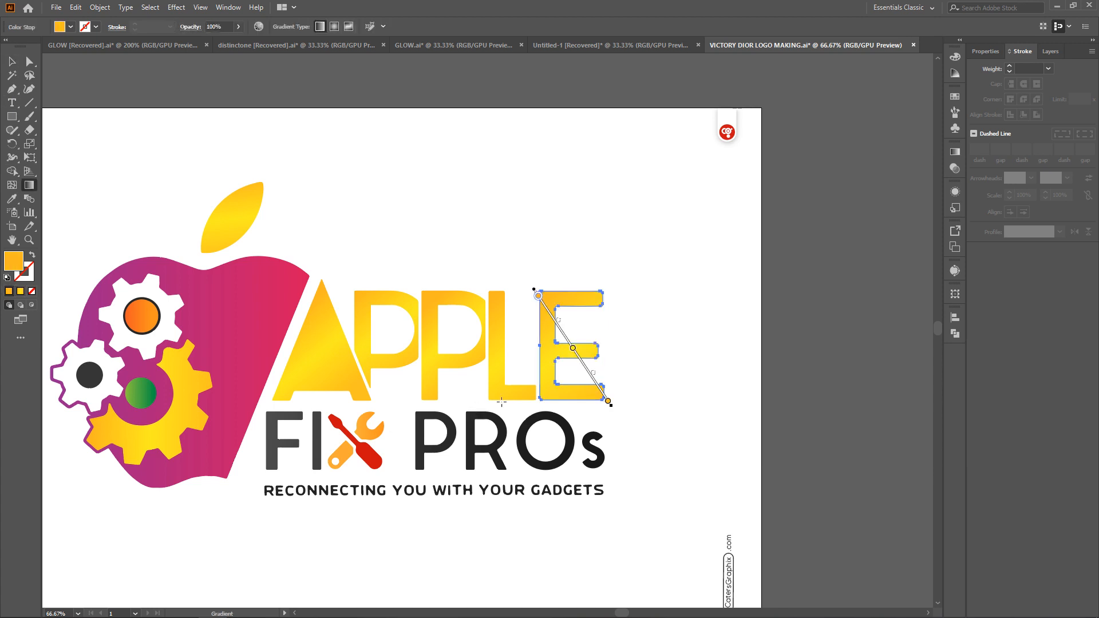
{"action": "mouse_move", "coordinate": [603, 299]}
{"action": "left_mouse_down"}
{"action": "mouse_move", "coordinate": [523, 400]}
{"action": "mouse_move", "coordinate": [530, 405]}
{"action": "left_mouse_up"}
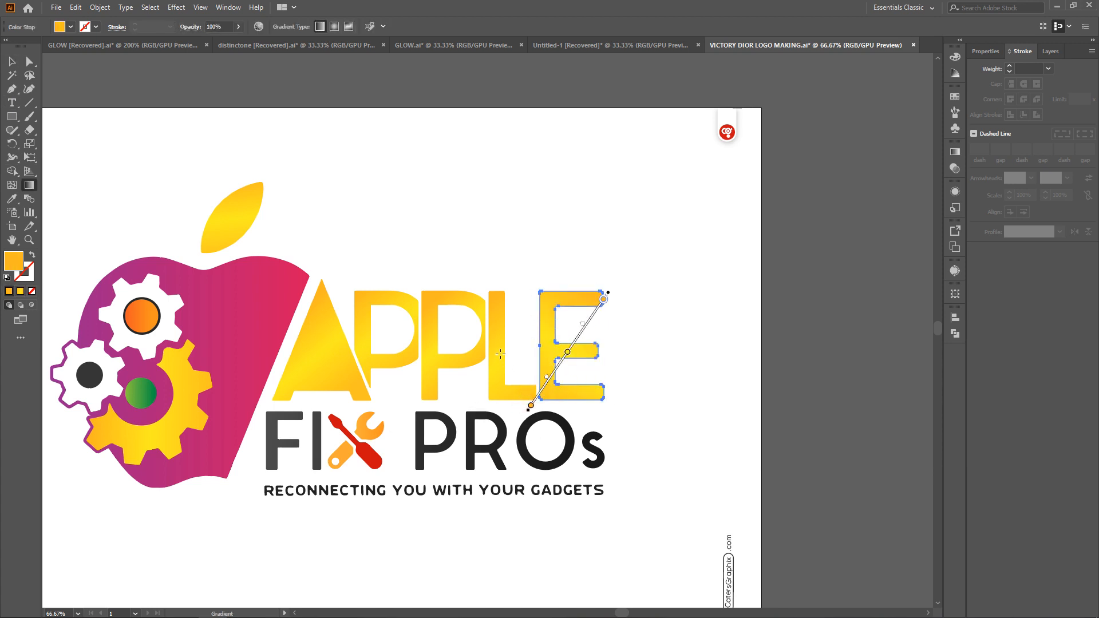
{"action": "key", "text": "v"}
{"action": "left_click", "coordinate": [497, 355]}
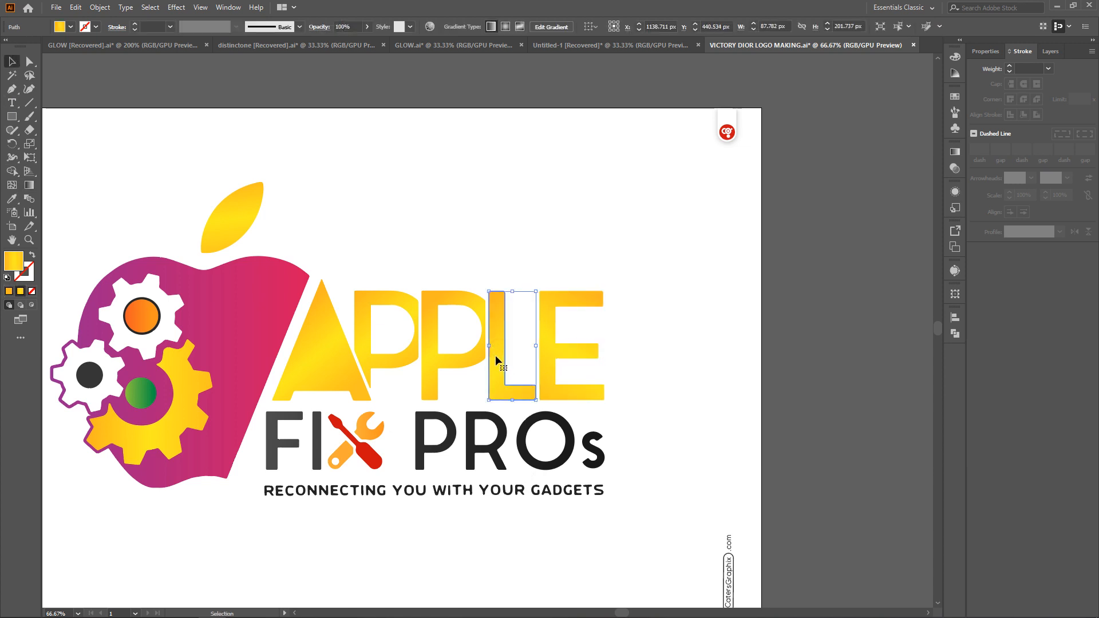
{"action": "key", "text": "g"}
{"action": "left_click_drag", "start_coordinate": [533, 292], "coordinate": [483, 417]}
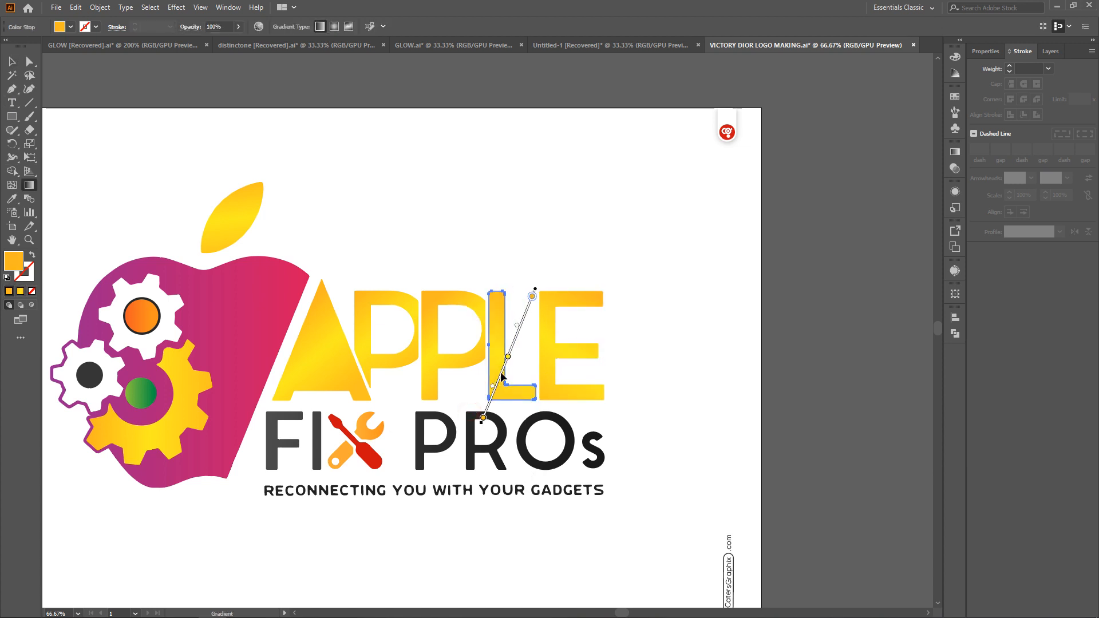
Step: Redirect the gradients of the second P and the first P individually, each diagonally from lower left to upper right, and deselect
{"action": "key", "text": "v"}
{"action": "left_click", "coordinate": [431, 344]}
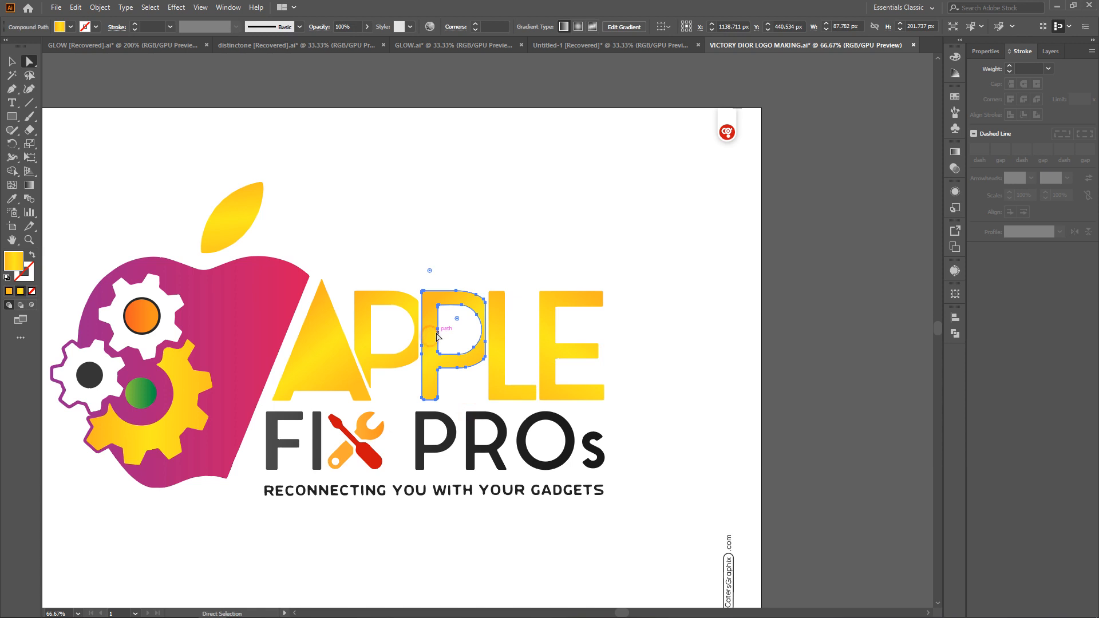
{"action": "key", "text": "g"}
{"action": "left_click_drag", "start_coordinate": [429, 381], "coordinate": [463, 281]}
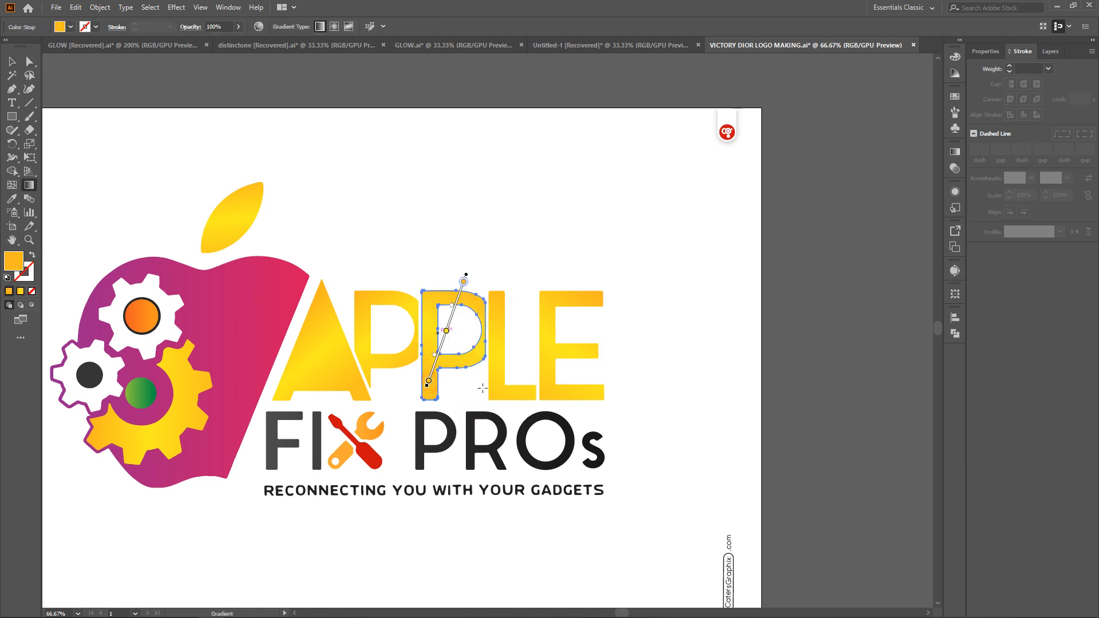
{"action": "key", "text": "v"}
{"action": "left_click", "coordinate": [369, 352]}
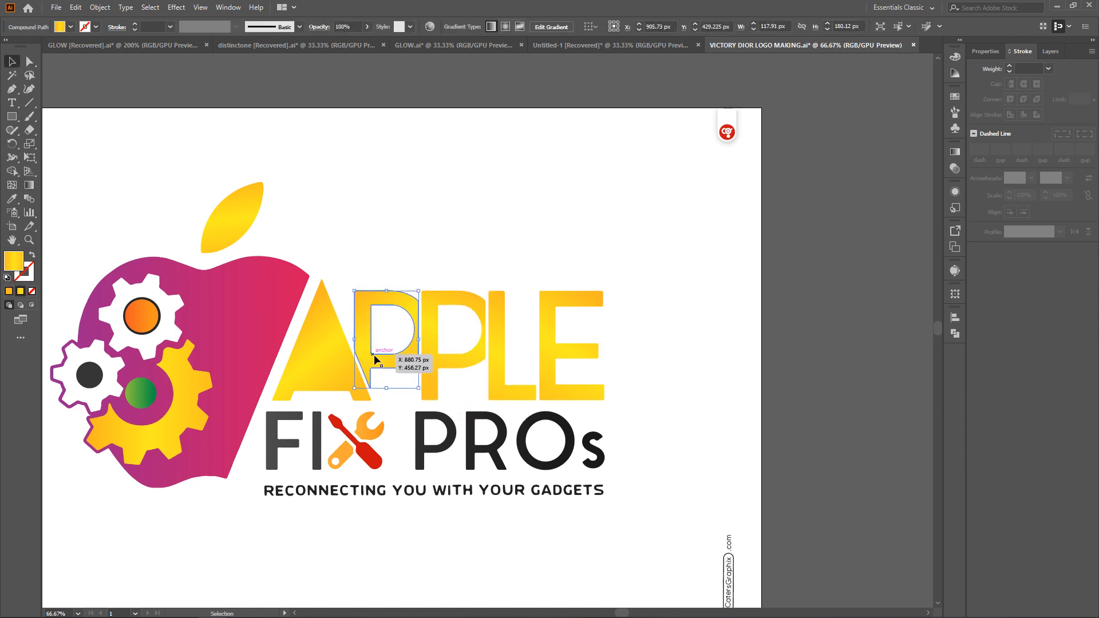
{"action": "key", "text": "g"}
{"action": "left_click_drag", "start_coordinate": [370, 381], "coordinate": [434, 294]}
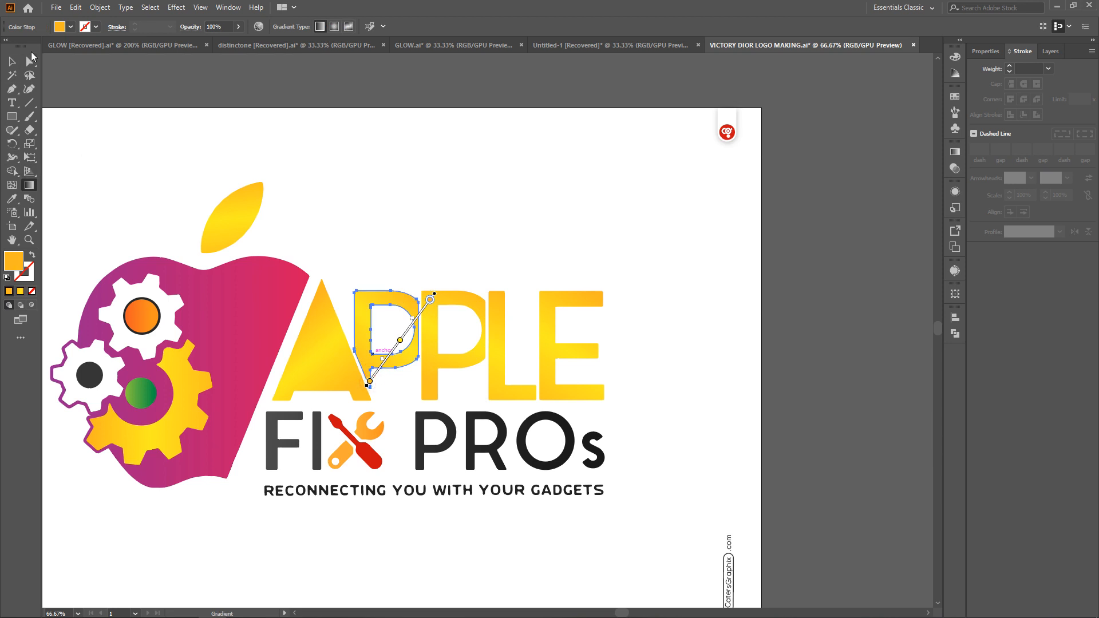
{"action": "left_click", "coordinate": [30, 61]}
{"action": "left_click", "coordinate": [415, 155]}
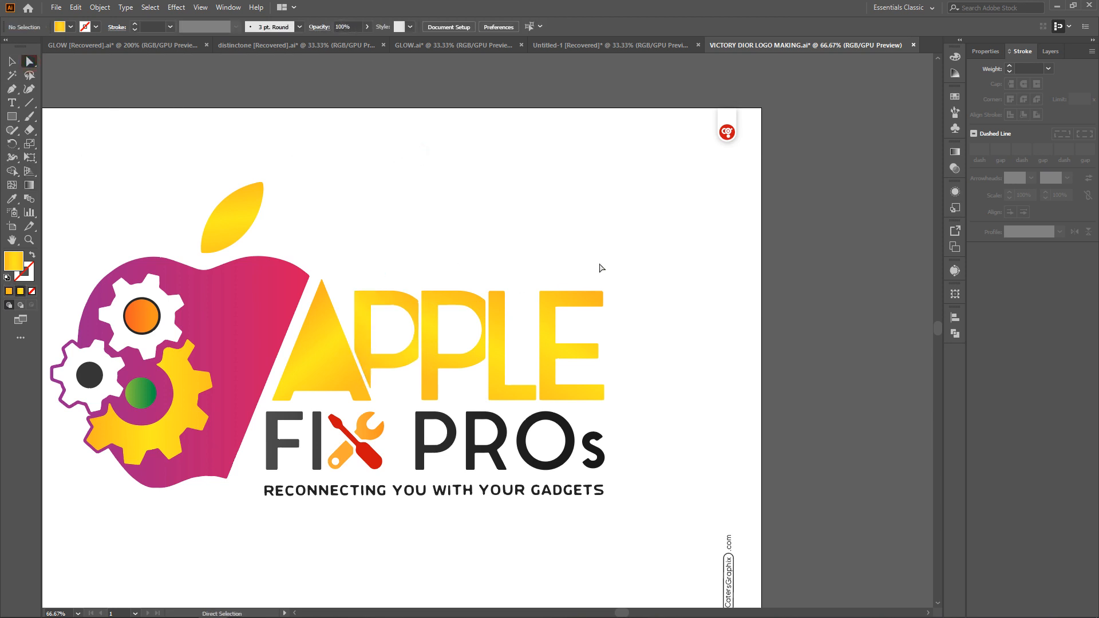
Step: Recolour the red screwdriver in the X of FIX with the light-to-dark green gradient sampled from the swatches, and deselect it
{"action": "left_click", "coordinate": [371, 464]}
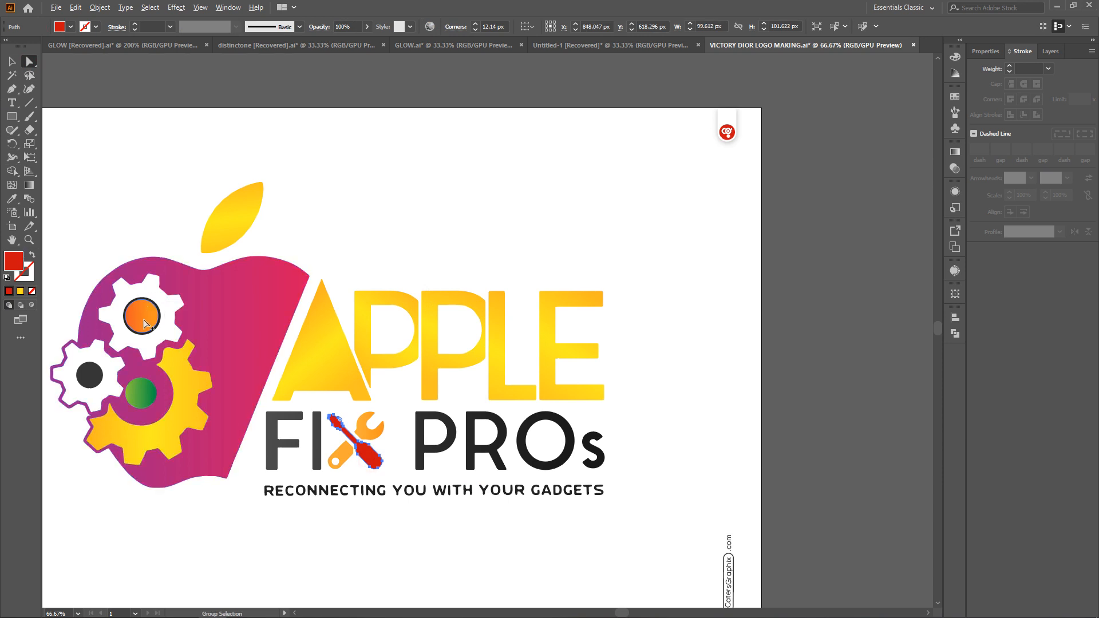
{"action": "scroll", "coordinate": [157, 277], "scroll_direction": "down", "scroll_amount": 1}
{"action": "scroll", "coordinate": [79, 125], "scroll_direction": "up", "scroll_amount": 3}
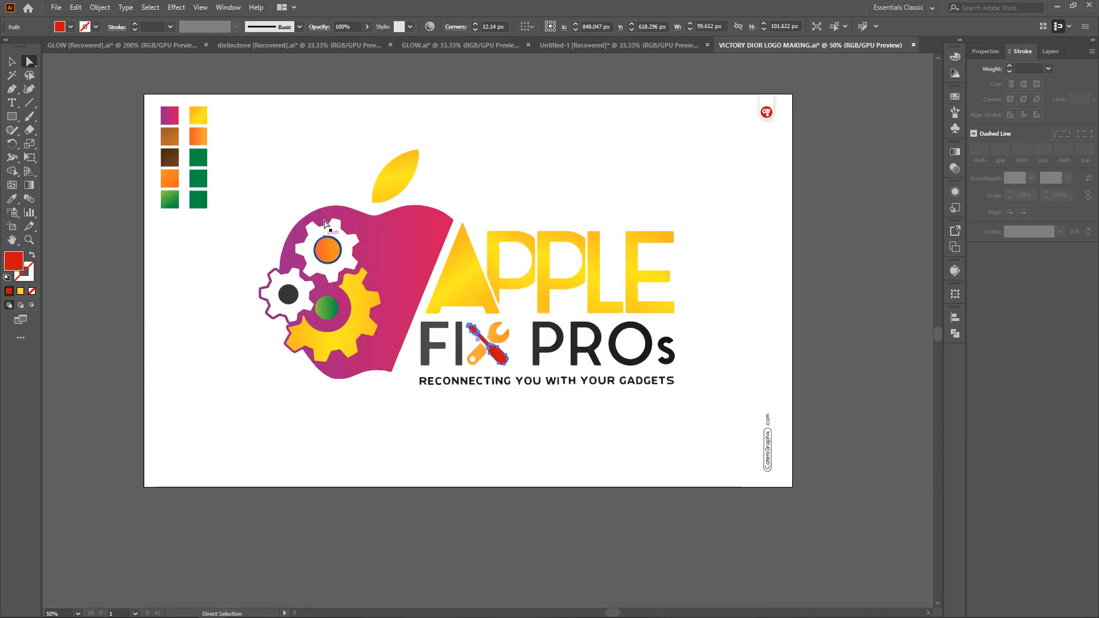
{"action": "left_click", "coordinate": [17, 203]}
{"action": "left_click", "coordinate": [170, 254]}
{"action": "key", "text": "a"}
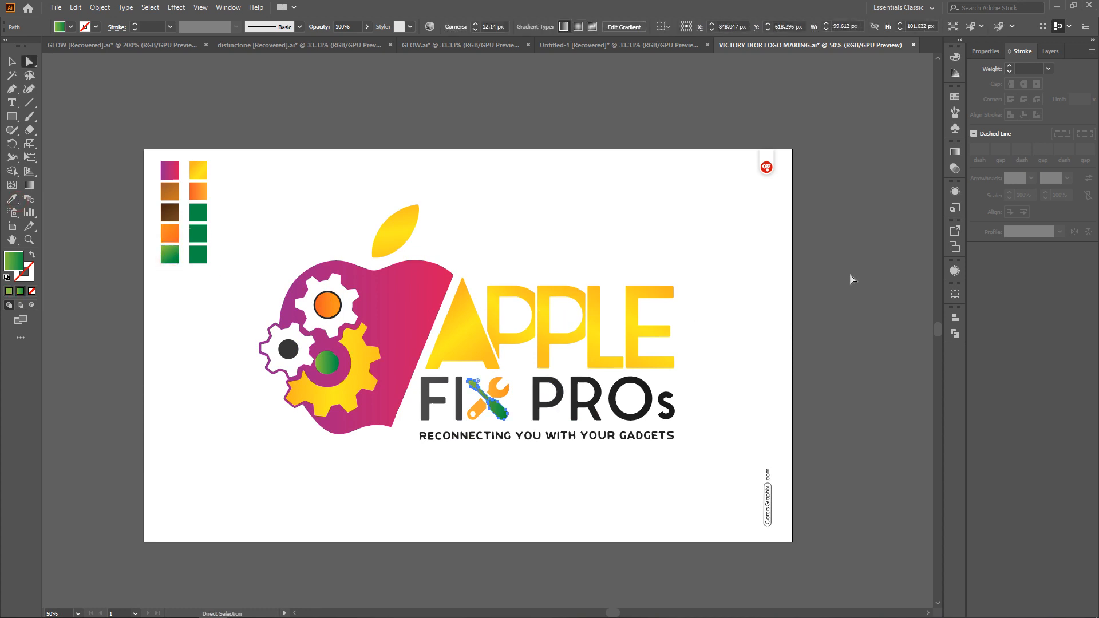
{"action": "left_click", "coordinate": [754, 293]}
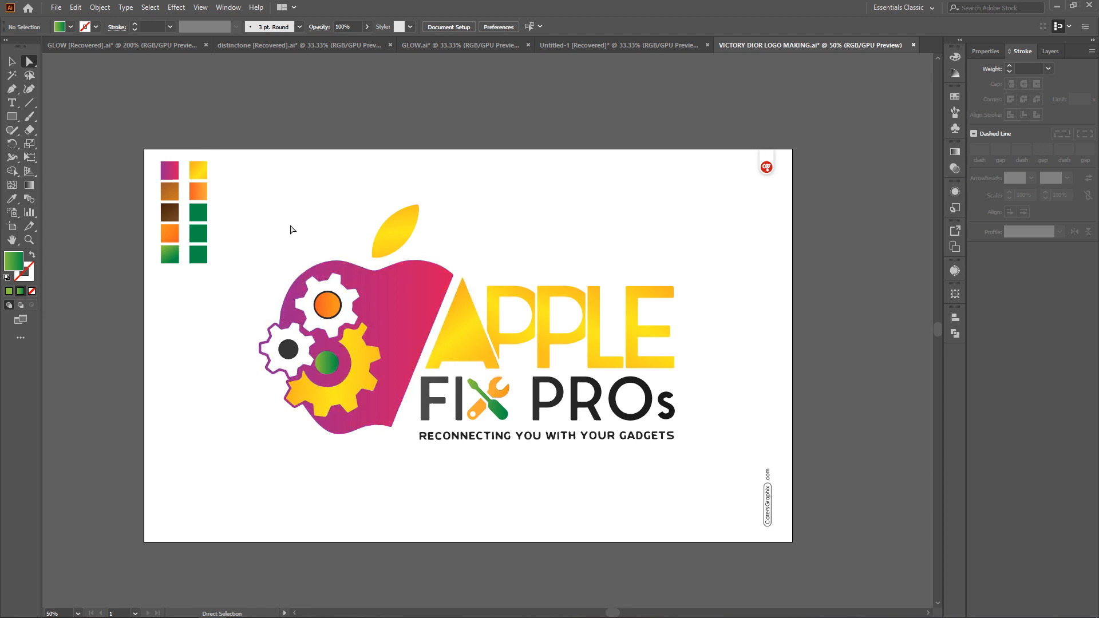
Step: Delete the whole Apple Fix Pros logo from the artboard, keeping the ten colour swatches
{"action": "left_click_drag", "start_coordinate": [242, 197], "coordinate": [719, 492]}
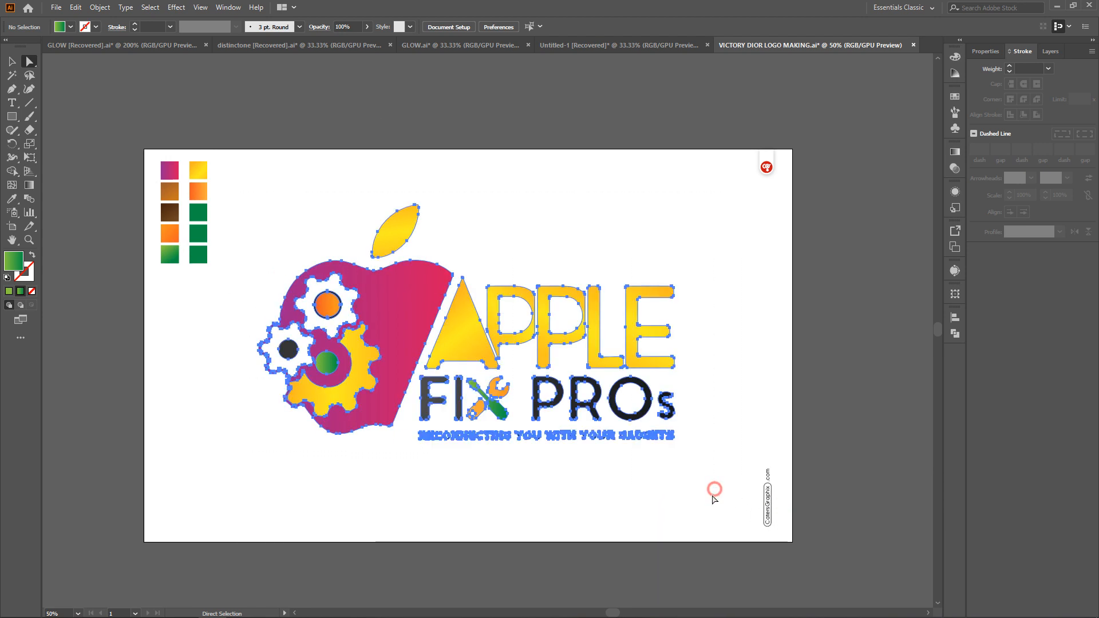
{"action": "key", "text": "Delete"}
{"action": "left_click_drag", "start_coordinate": [160, 156], "coordinate": [294, 319]}
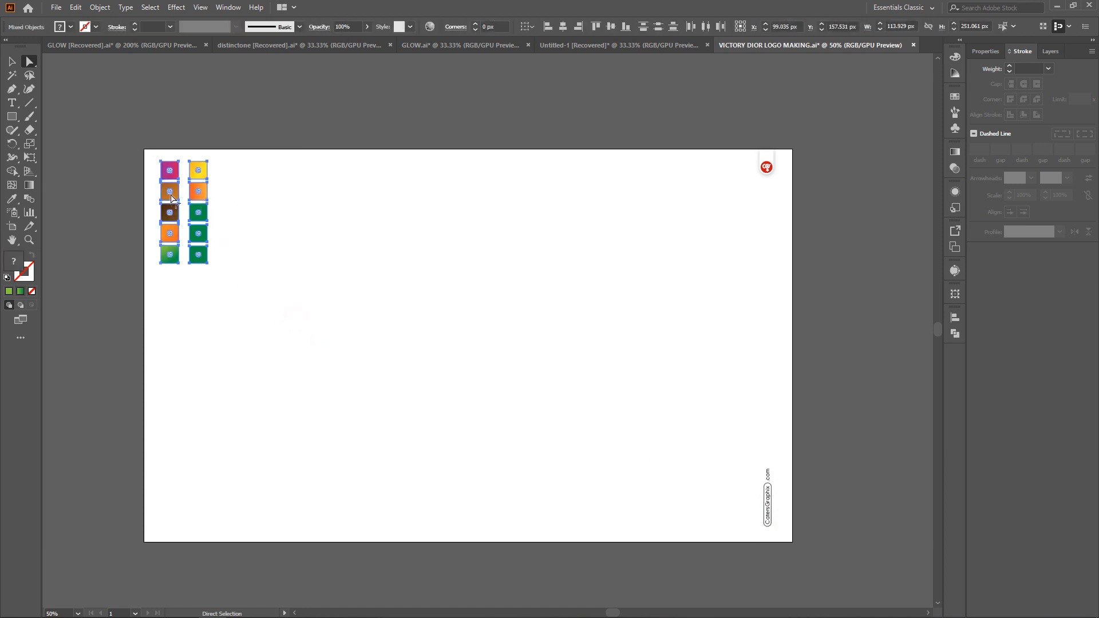
{"action": "left_click", "coordinate": [294, 291]}
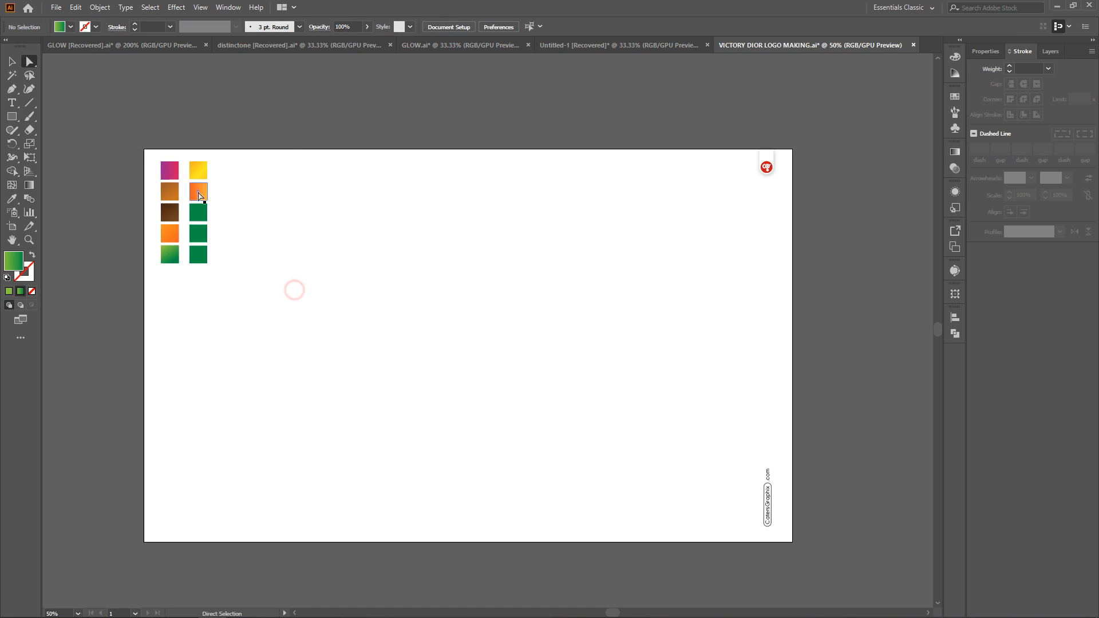
Step: Move all ten swatches to the middle of the artboard and enlarge them together to a bit more than twice their size
{"action": "left_click", "coordinate": [3, 65]}
{"action": "left_click", "coordinate": [11, 61]}
{"action": "left_click_drag", "start_coordinate": [164, 155], "coordinate": [462, 351]}
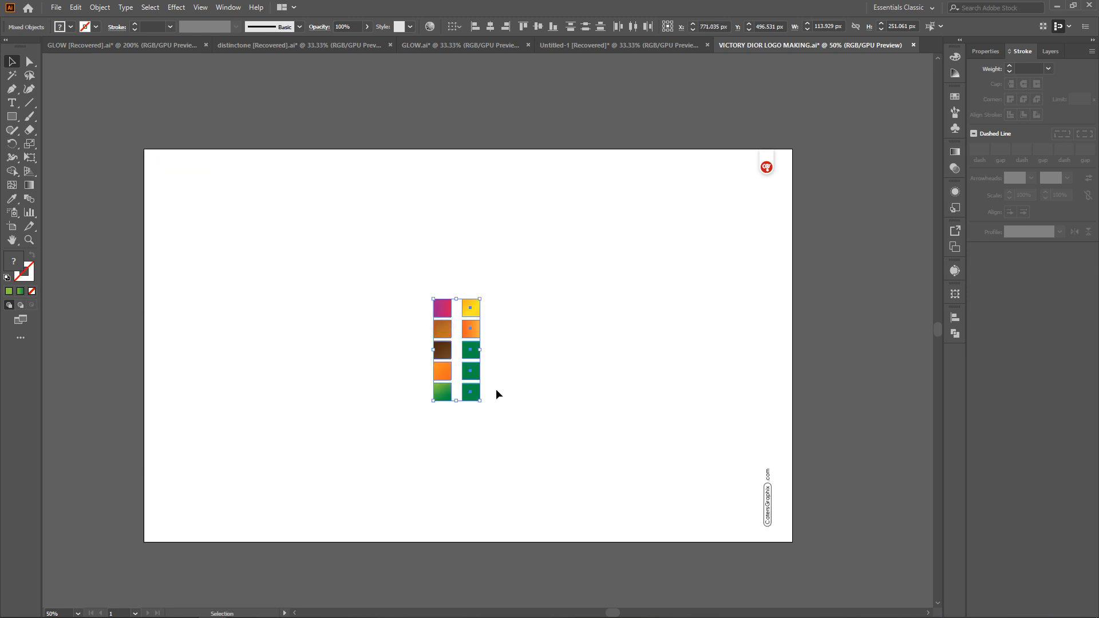
{"action": "left_click_drag", "start_coordinate": [479, 400], "coordinate": [541, 531]}
{"action": "left_click_drag", "start_coordinate": [516, 415], "coordinate": [496, 338]}
{"action": "left_click", "coordinate": [657, 333]}
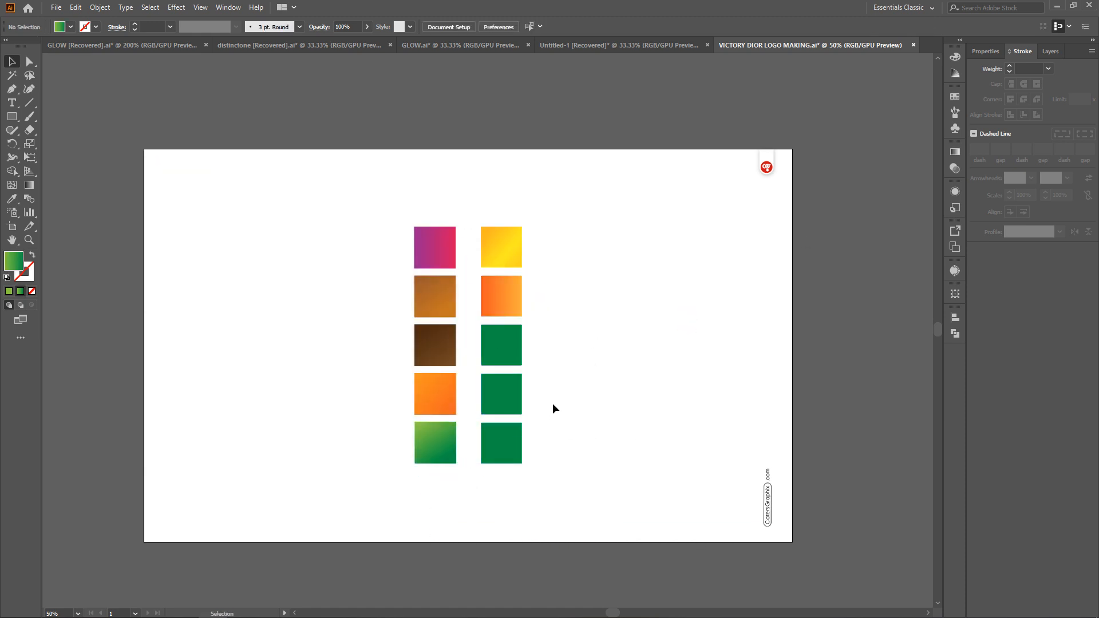
{"action": "left_click", "coordinate": [506, 352]}
{"action": "left_click", "coordinate": [605, 359]}
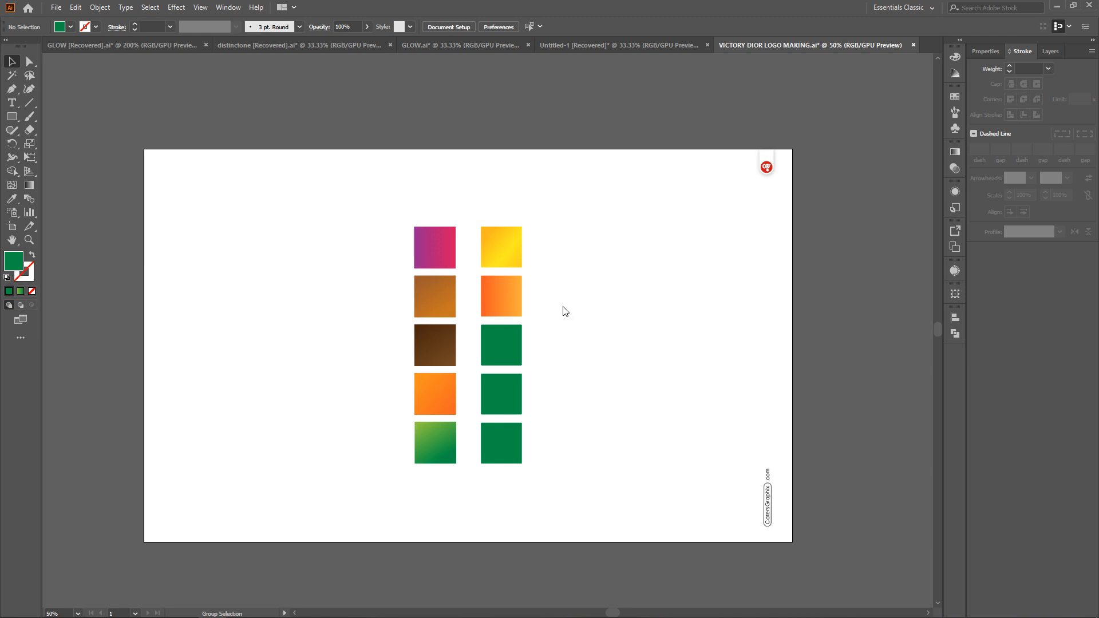
Step: Save a copy of the swatch document to the Desktop as "gradient palate" in Adobe Illustrator (*.AI) format, version Illustrator 2020
{"action": "key", "text": "ctrl+alt+s"}
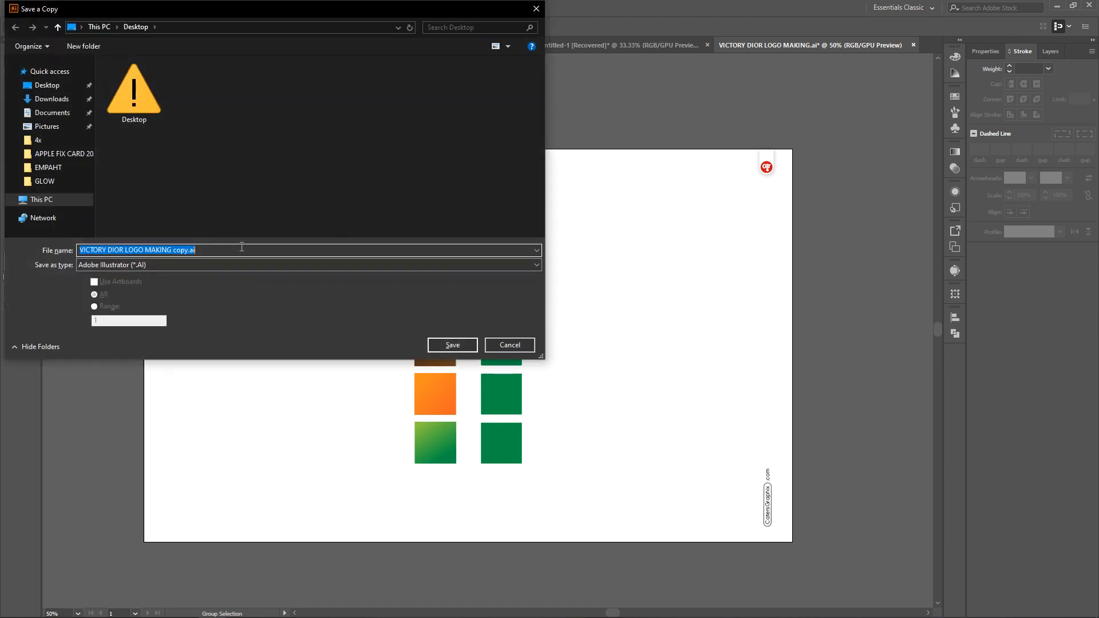
{"action": "type", "text": "gradient palate"}
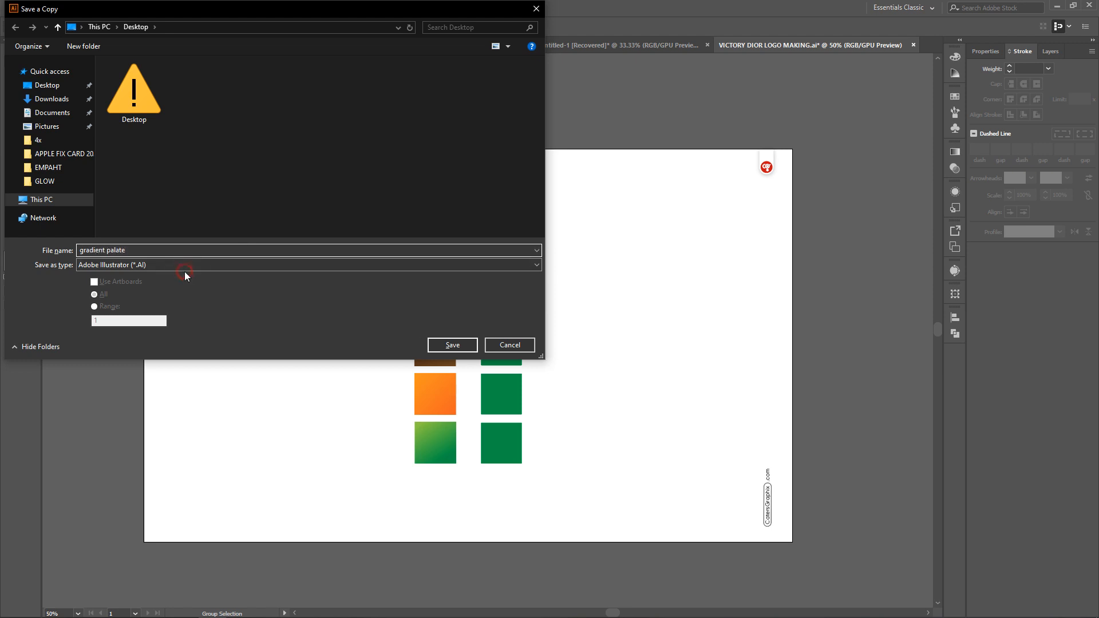
{"action": "left_click", "coordinate": [184, 269]}
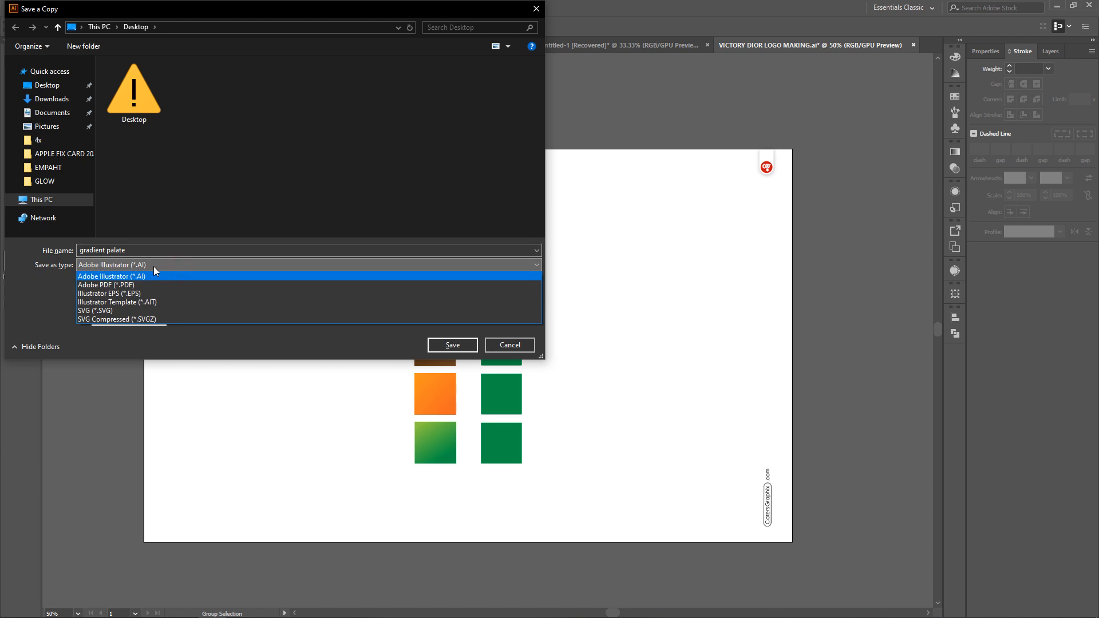
{"action": "left_click", "coordinate": [155, 267]}
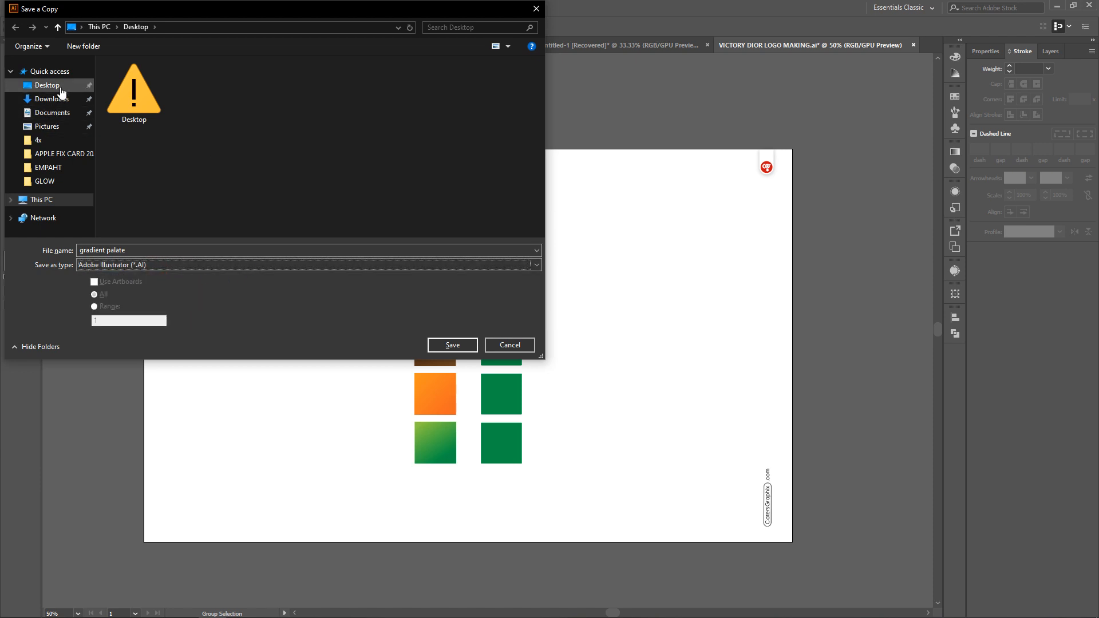
{"action": "left_click", "coordinate": [465, 345]}
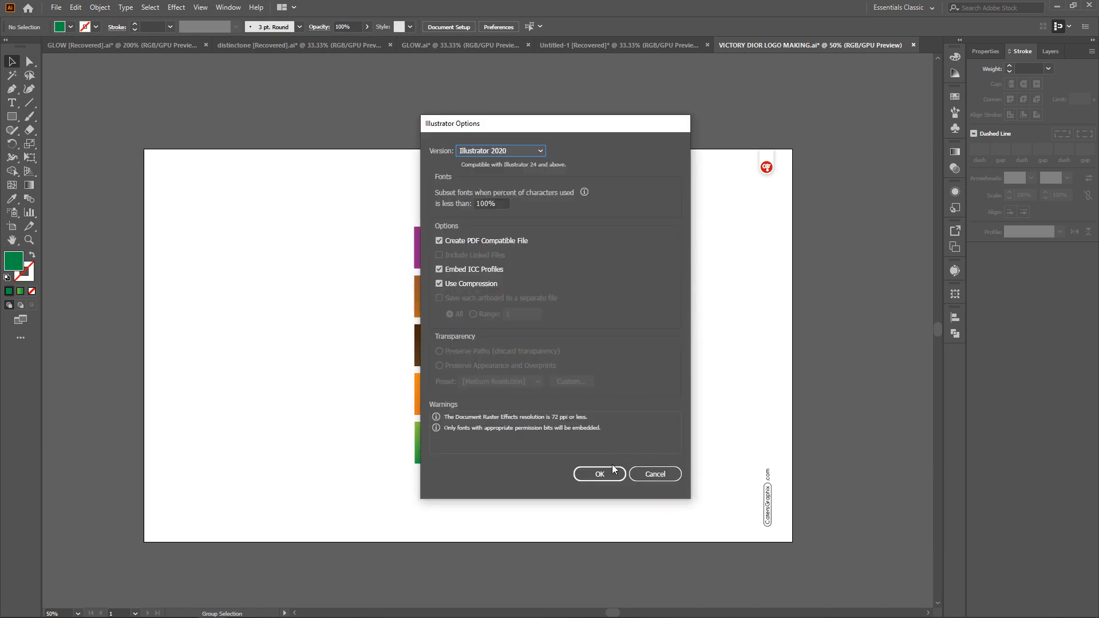
{"action": "left_click", "coordinate": [602, 474]}
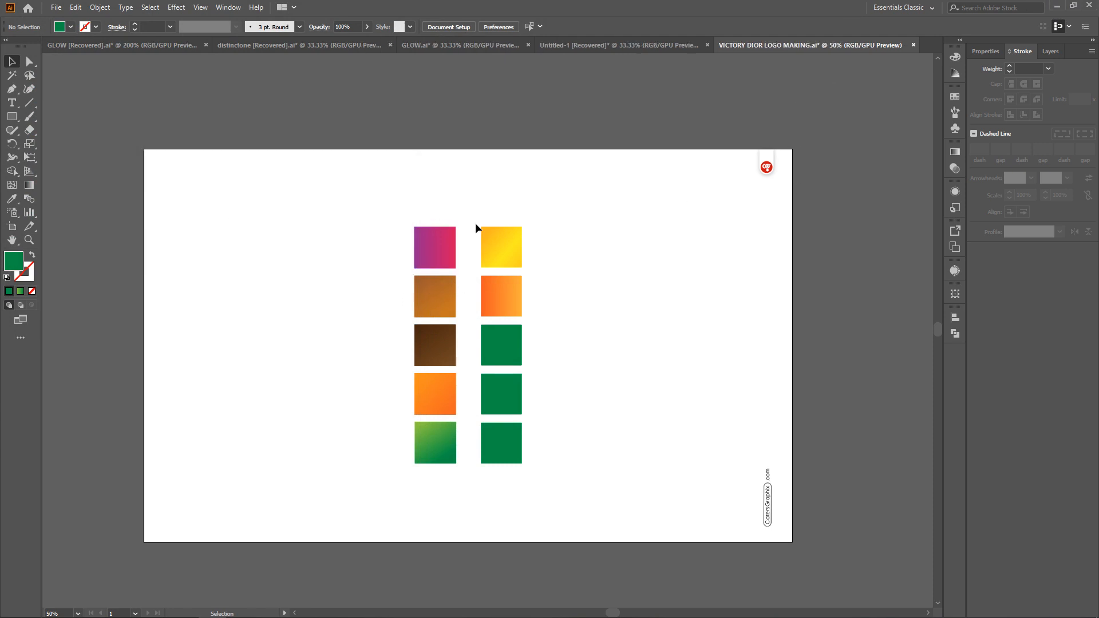
Step: Undo the swatch changes, the logo deletion and the screwdriver's green recolouring in VICTORY DIOR LOGO MAKING.ai, and deselect everything
{"action": "left_click", "coordinate": [615, 44]}
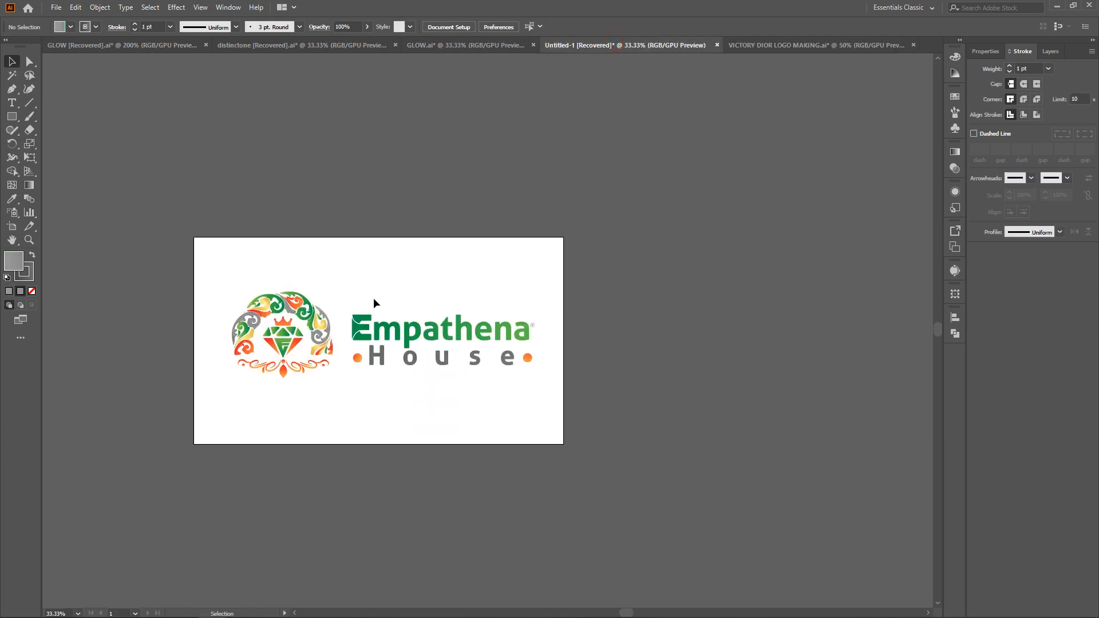
{"action": "left_click", "coordinate": [888, 46]}
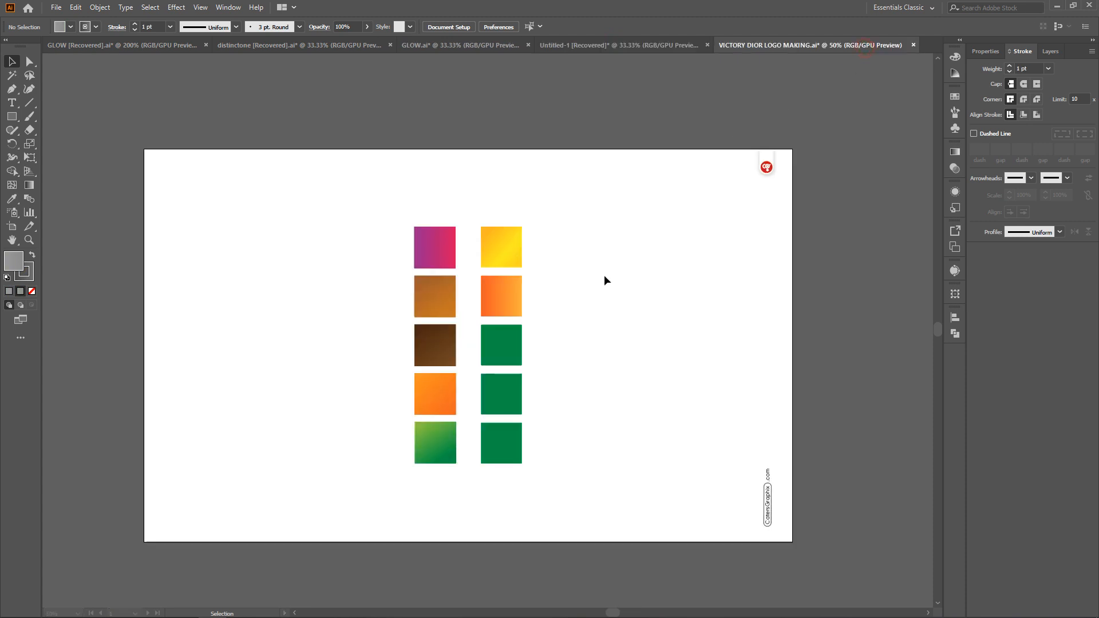
{"action": "key", "text": "ctrl+a"}
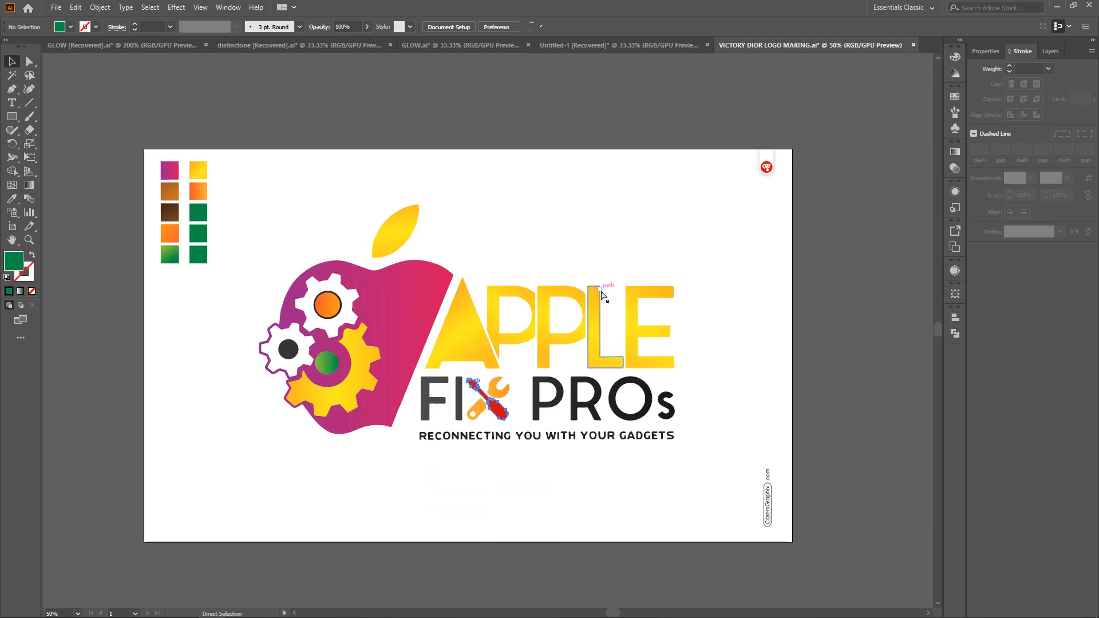
{"action": "left_click", "coordinate": [498, 298]}
{"action": "left_click", "coordinate": [526, 188]}
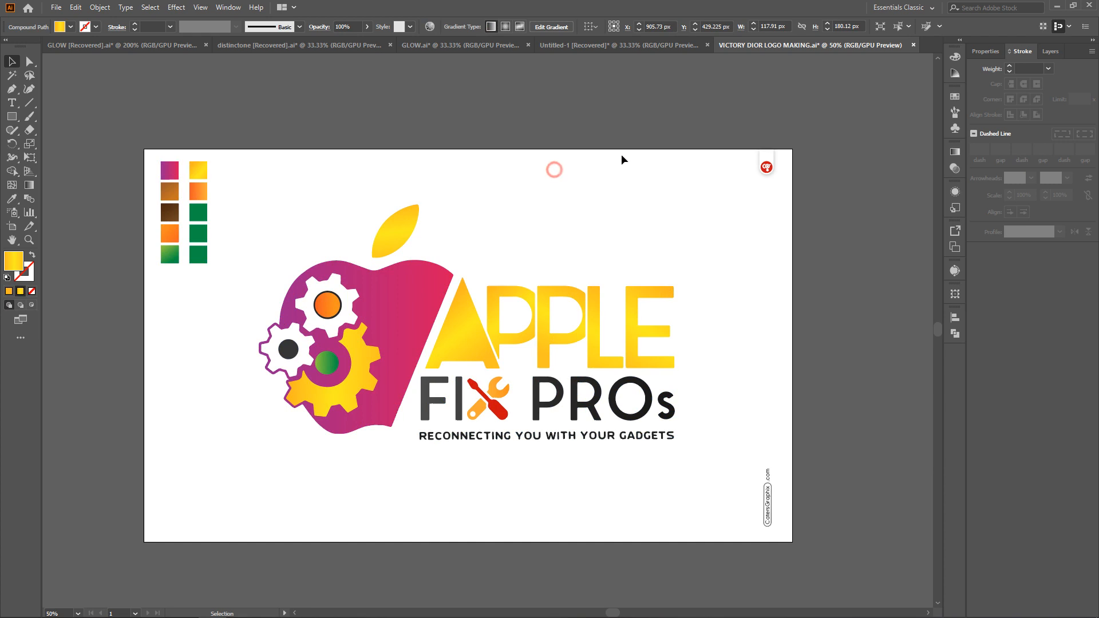
Step: Close VICTORY DIOR LOGO MAKING.ai without saving it, and select the gradient palate.ai file on the desktop
{"action": "left_click", "coordinate": [916, 46]}
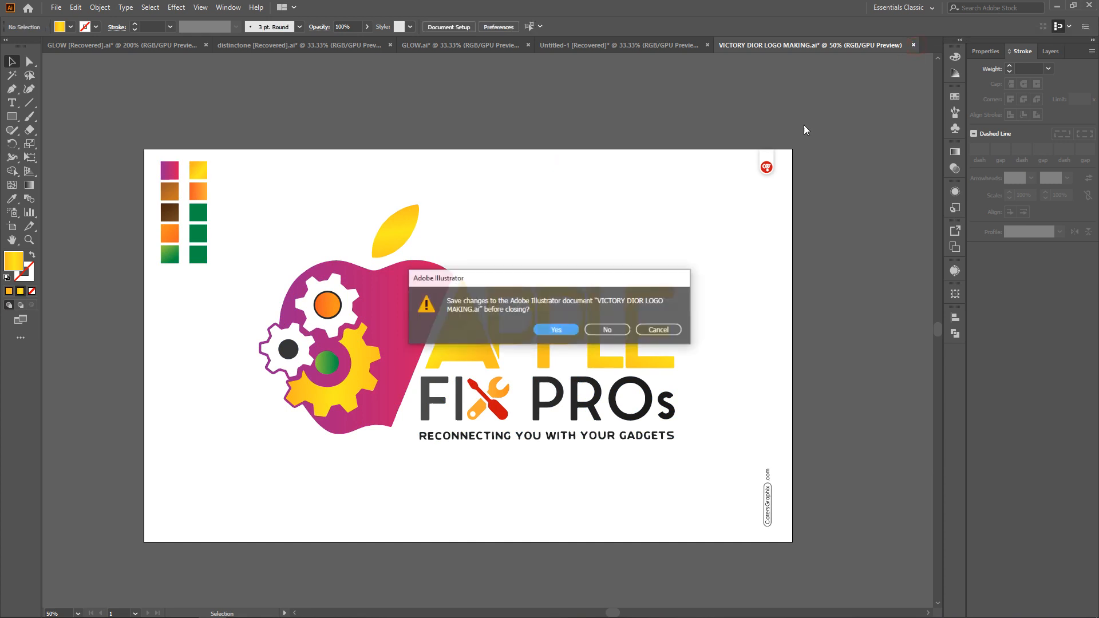
{"action": "left_click", "coordinate": [610, 325]}
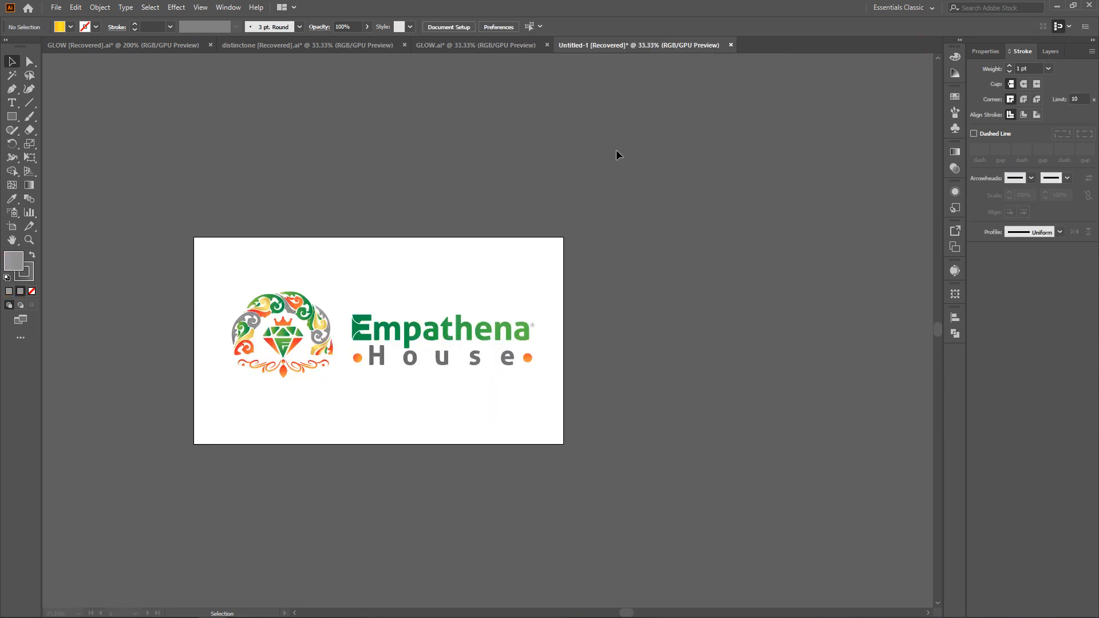
{"action": "left_click", "coordinate": [1072, 5]}
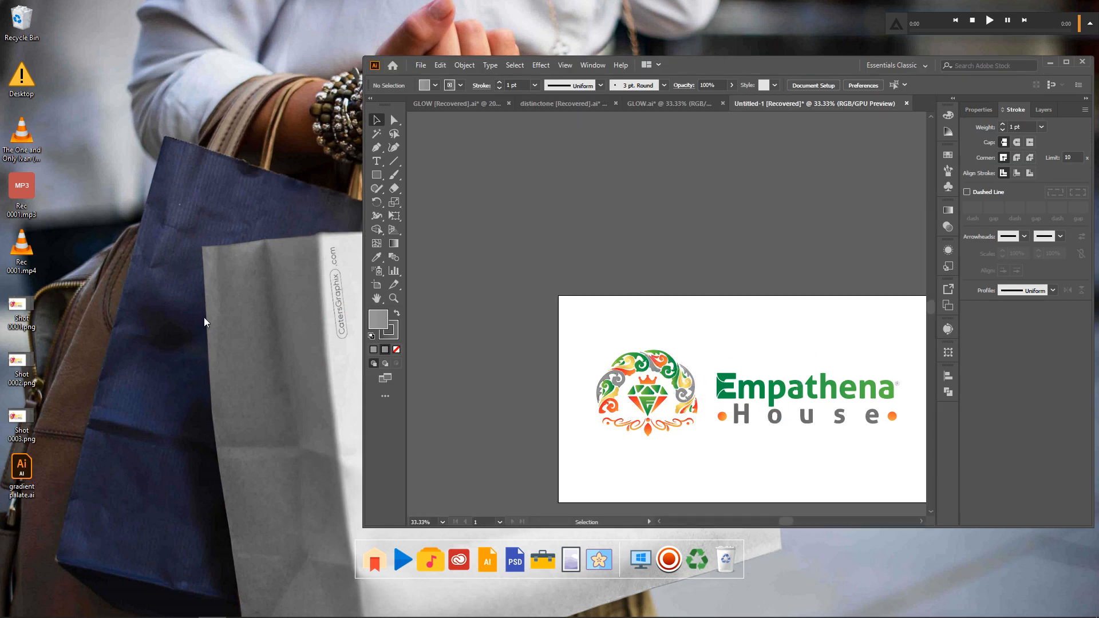
{"action": "left_click", "coordinate": [39, 480]}
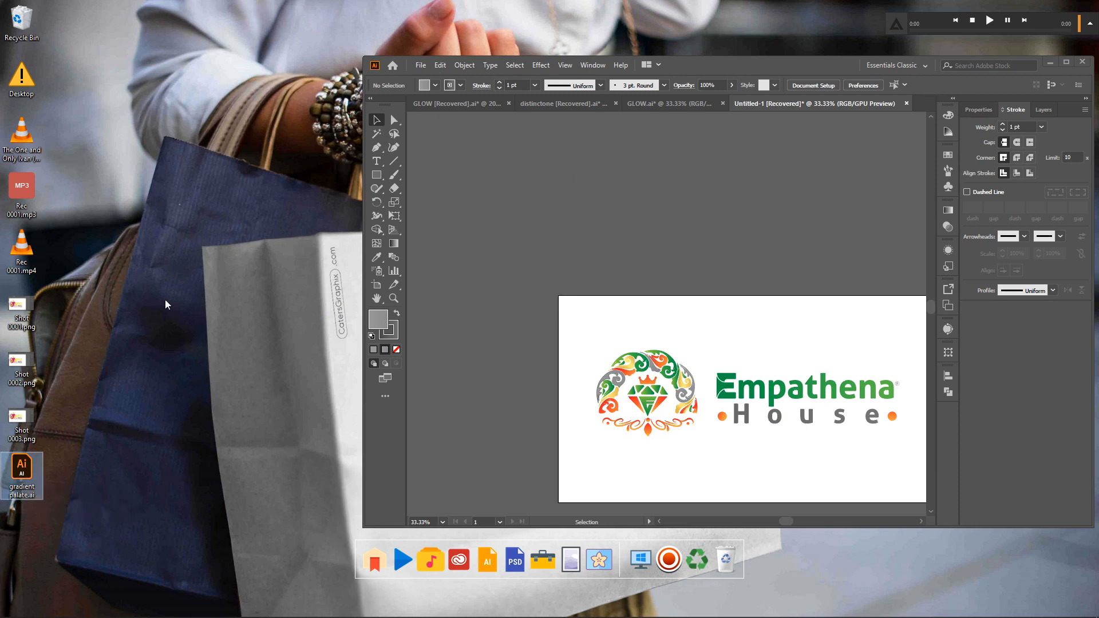
Step: Open gradient palate.ai in Illustrator and copy its ten swatches, reduced and in two rows, into the lower-left corner of the Empathena House artboard
{"action": "left_click_drag", "start_coordinate": [22, 473], "coordinate": [820, 67]}
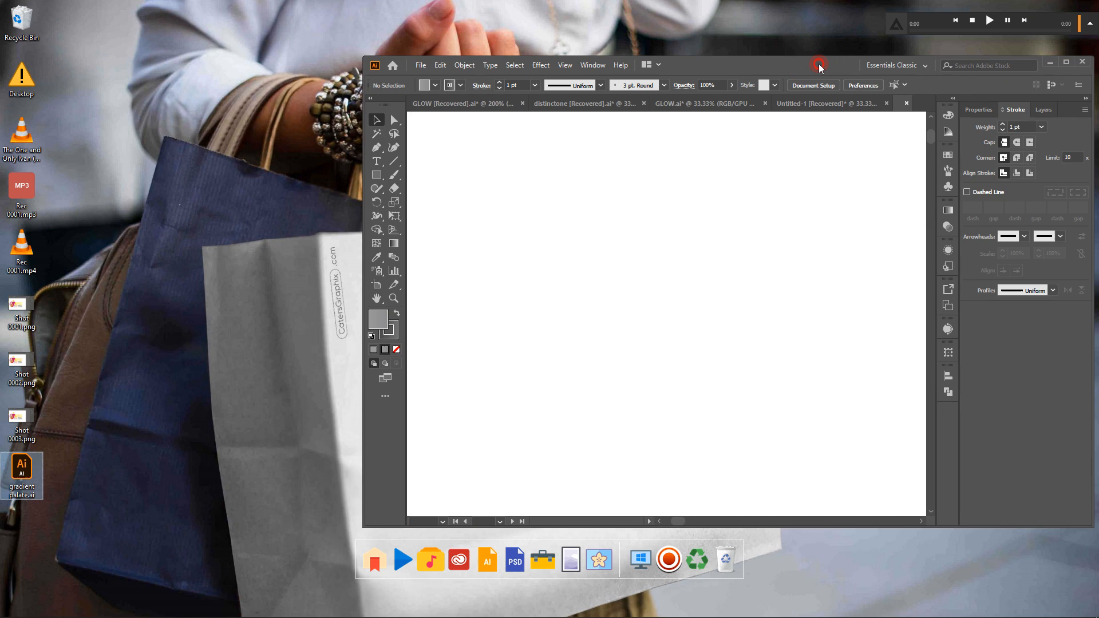
{"action": "double_click", "coordinate": [820, 67]}
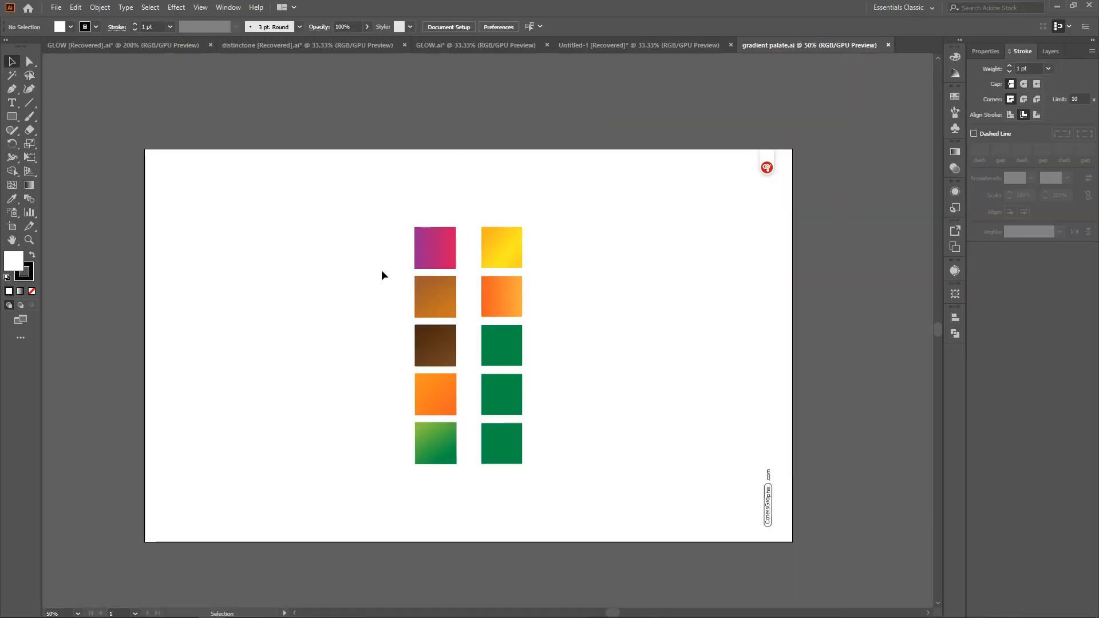
{"action": "left_click_drag", "start_coordinate": [375, 194], "coordinate": [637, 550]}
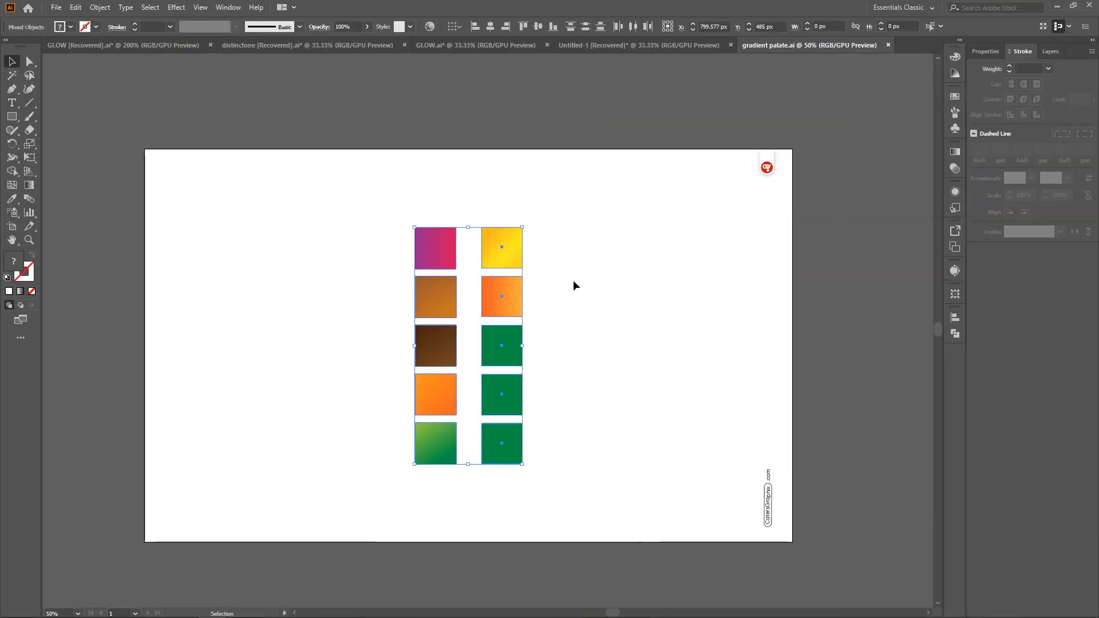
{"action": "left_click_drag", "start_coordinate": [503, 252], "coordinate": [277, 434]}
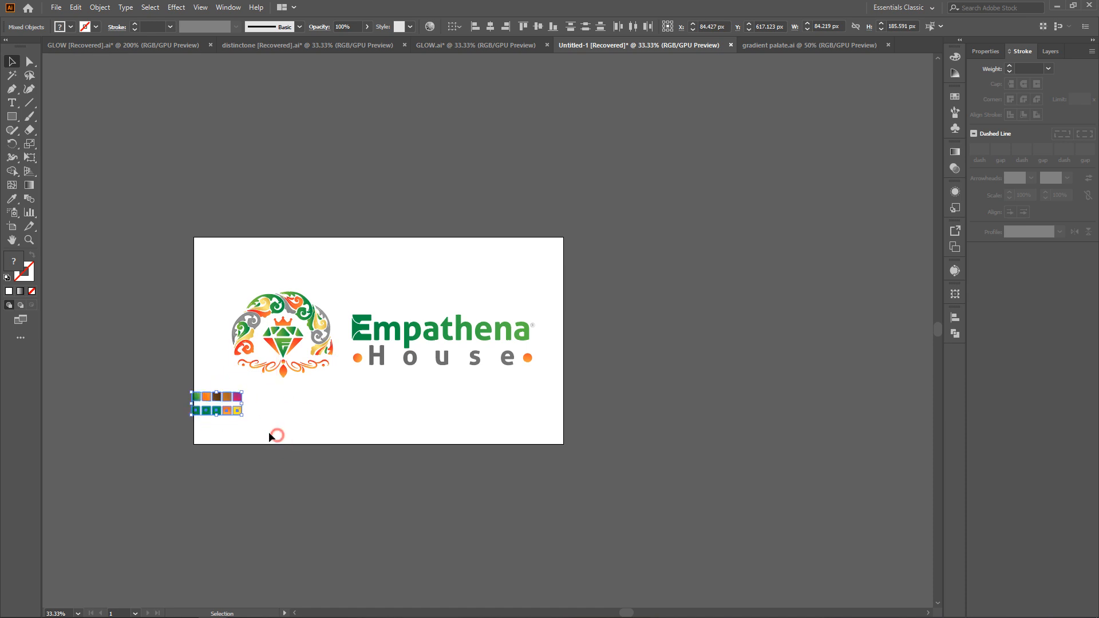
{"action": "left_click_drag", "start_coordinate": [220, 396], "coordinate": [235, 424]}
{"action": "left_click", "coordinate": [342, 366]}
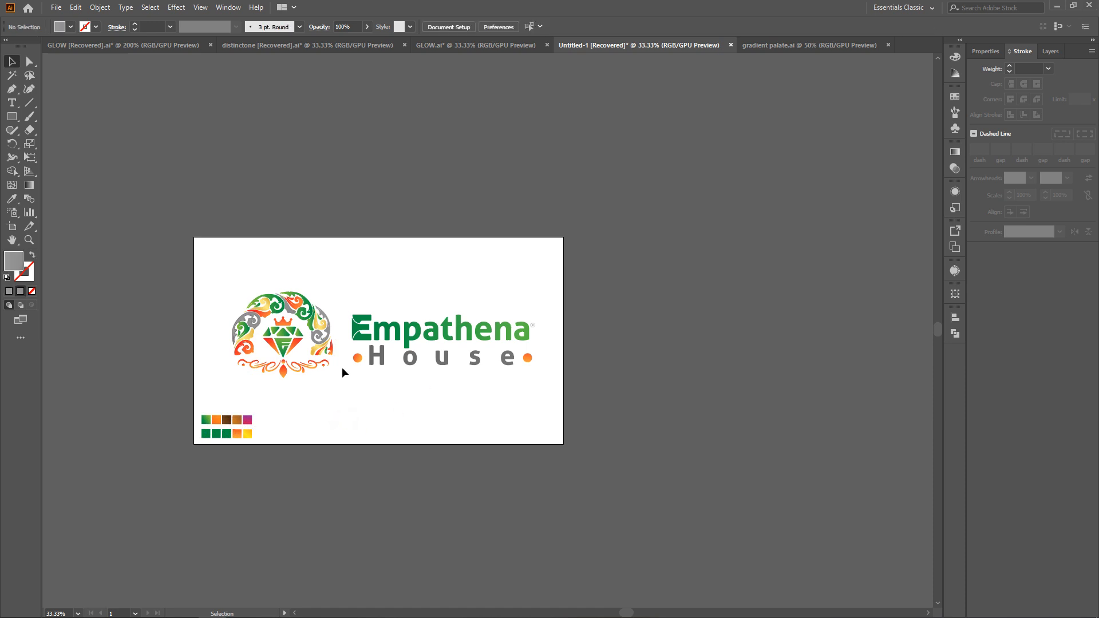
Step: Recolour the whole Empathena wordmark with the yellow gradient sampled from the last swatch in the lower row
{"action": "key", "text": "ctrl+equal"}
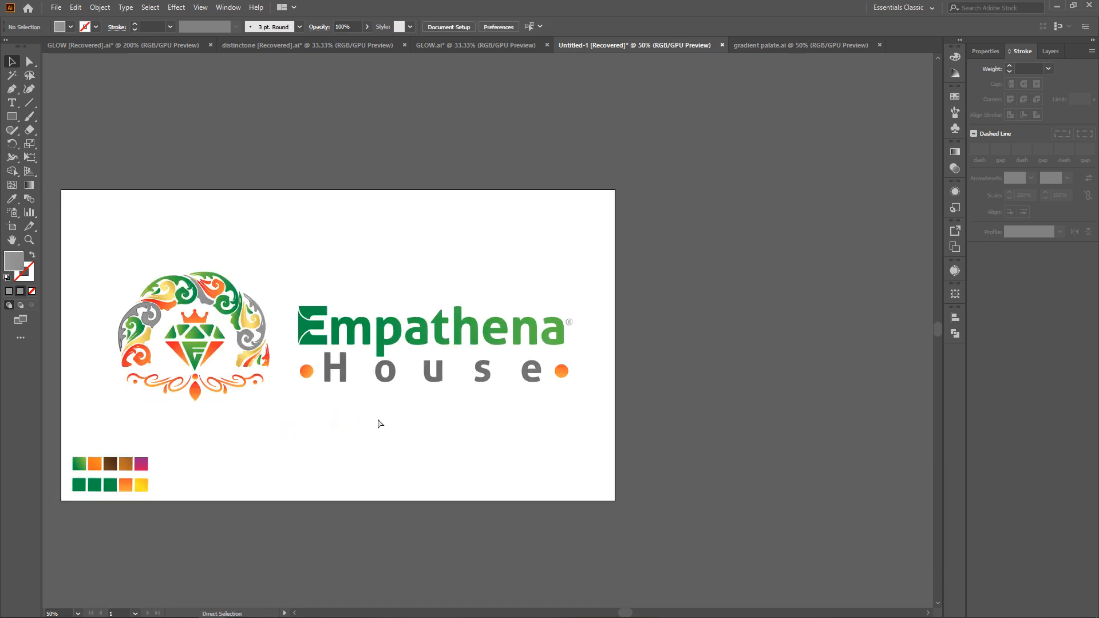
{"action": "scroll", "coordinate": [378, 422], "scroll_direction": "left", "scroll_amount": 2}
{"action": "left_click_drag", "start_coordinate": [325, 294], "coordinate": [600, 345]}
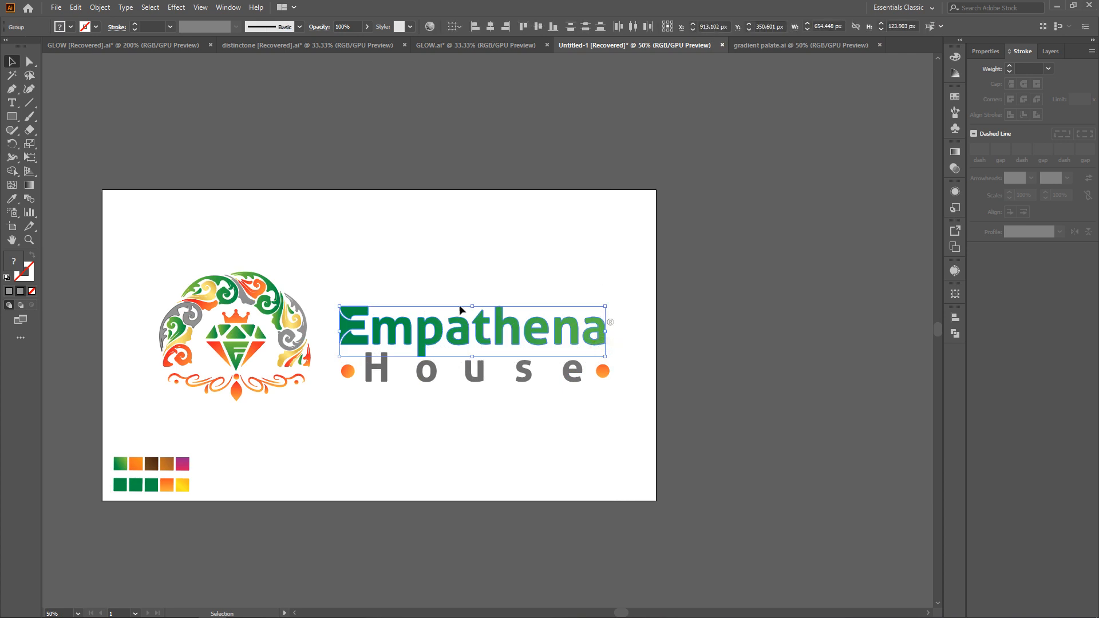
{"action": "left_click", "coordinate": [12, 198]}
{"action": "left_click", "coordinate": [186, 485]}
{"action": "left_click", "coordinate": [30, 61]}
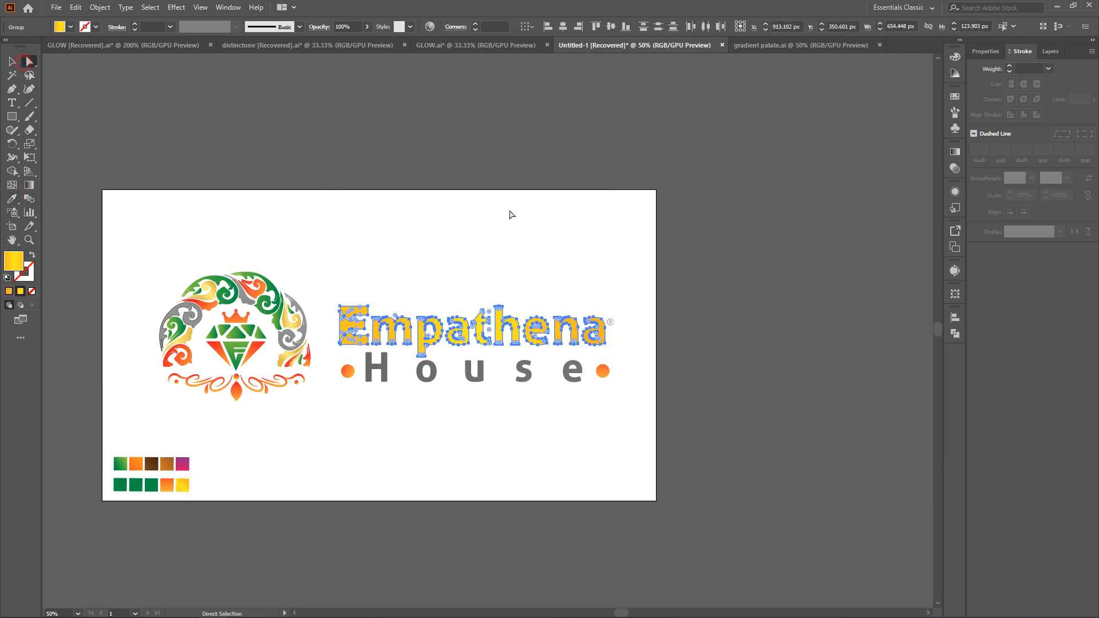
{"action": "left_click", "coordinate": [539, 208]}
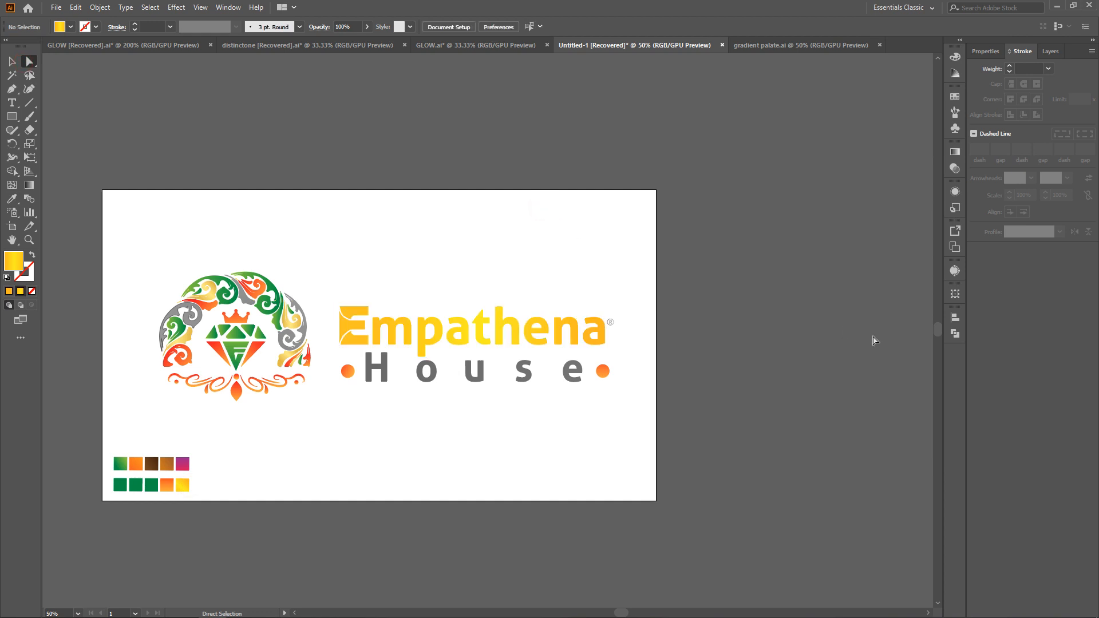
Step: Redraw the gradient on the wordmark's initial E diagonally from its upper-left corner to its lower right
{"action": "left_click", "coordinate": [360, 335]}
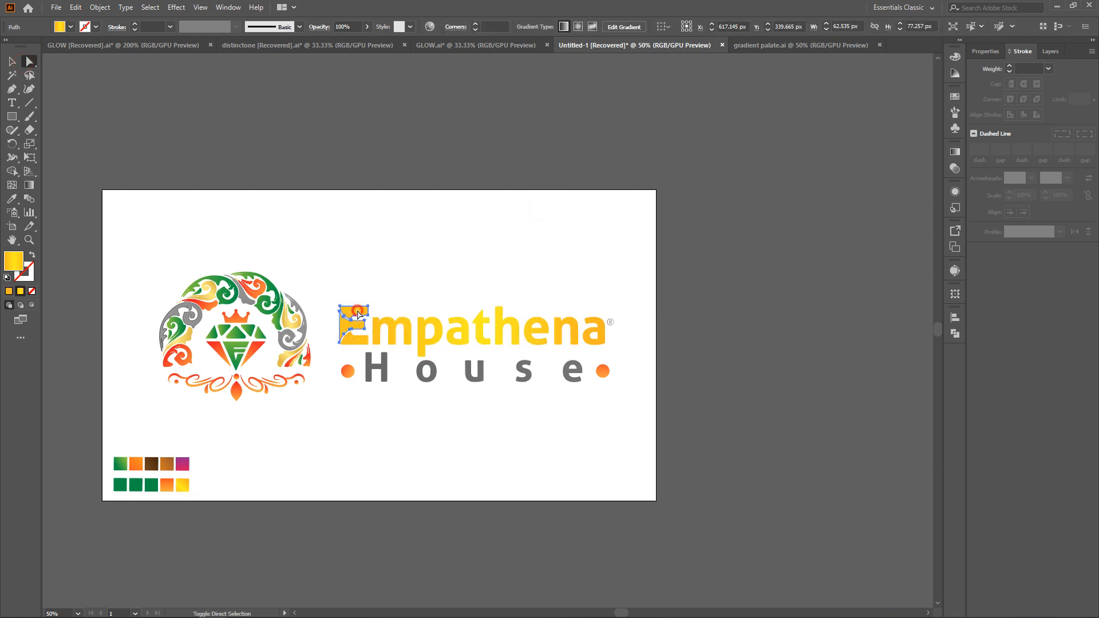
{"action": "left_click", "coordinate": [353, 341], "text": "alt"}
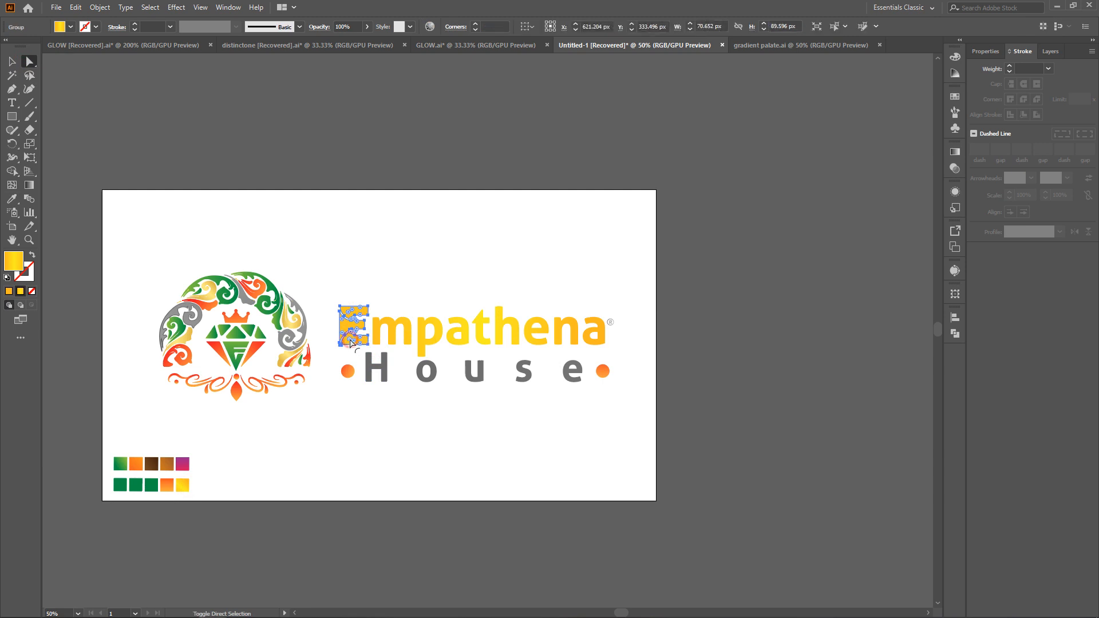
{"action": "left_click", "coordinate": [32, 188]}
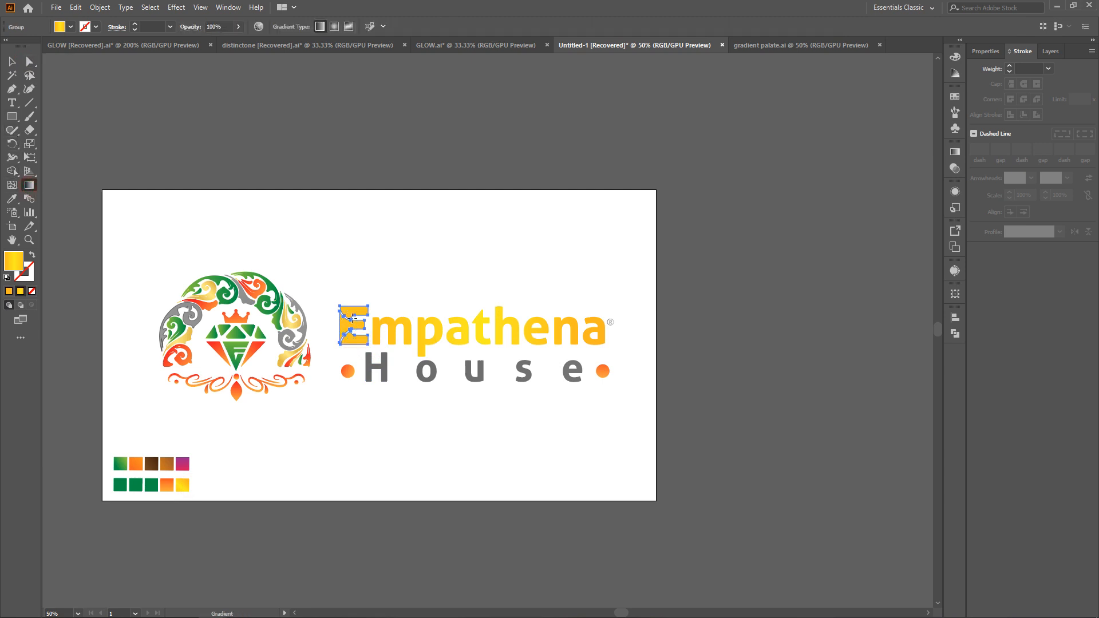
{"action": "left_click_drag", "start_coordinate": [337, 303], "coordinate": [361, 342]}
{"action": "key", "text": "a"}
{"action": "left_click", "coordinate": [582, 275]}
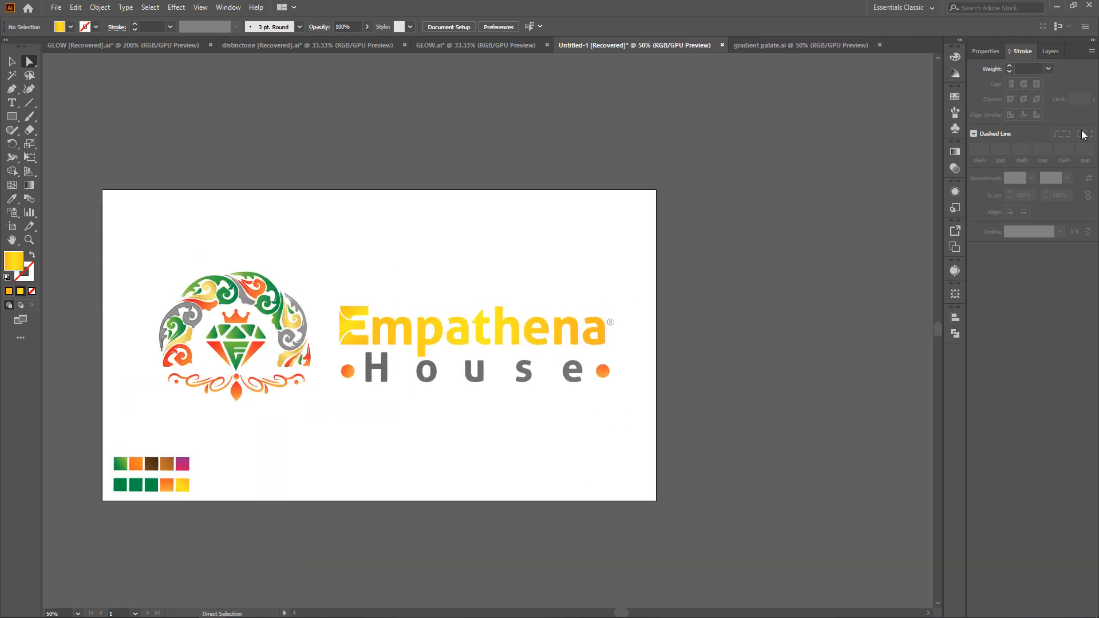
Step: Preview the logo on black by showing the locked background rectangle at the end of Layer 1 and hiding it again
{"action": "left_click", "coordinate": [983, 52]}
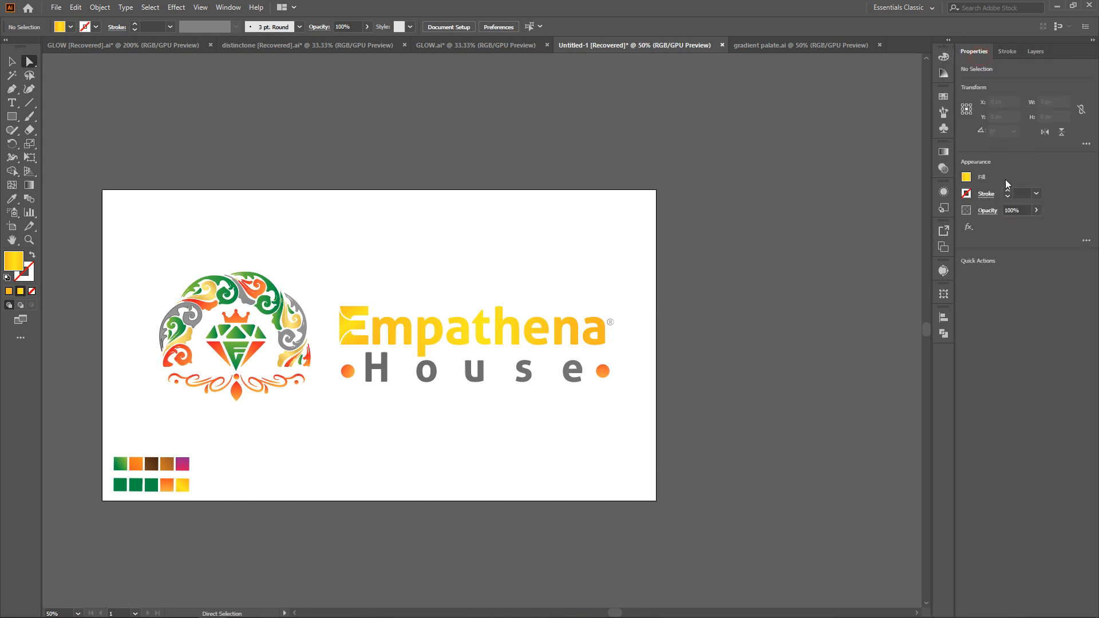
{"action": "left_click", "coordinate": [1035, 52]}
{"action": "left_click", "coordinate": [992, 68]}
{"action": "scroll", "coordinate": [1035, 360], "scroll_direction": "down", "scroll_amount": 10}
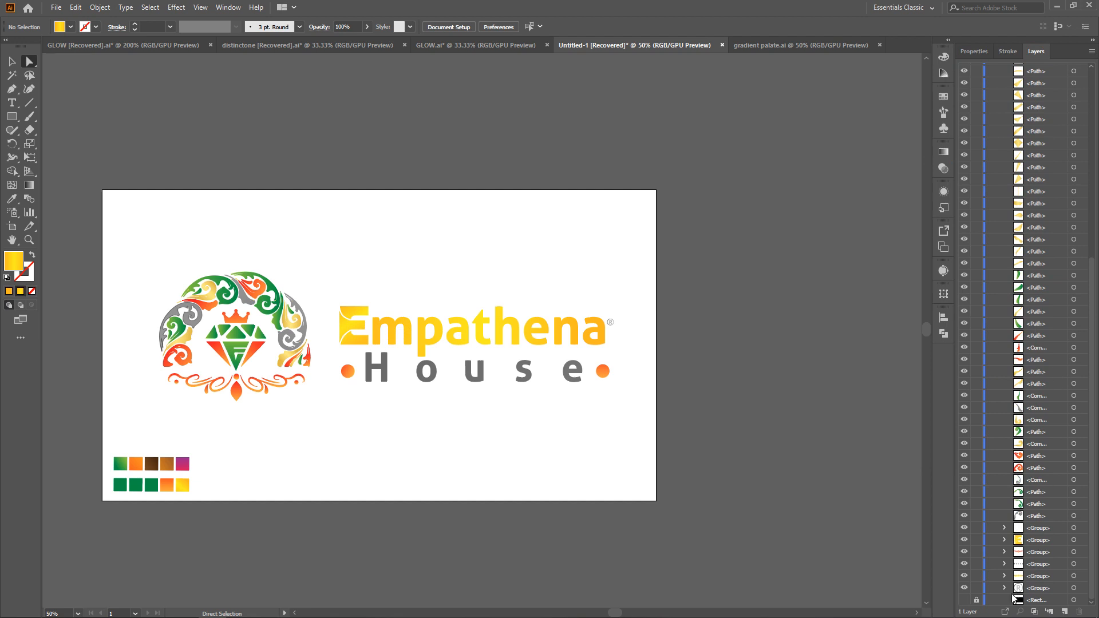
{"action": "left_click", "coordinate": [965, 601]}
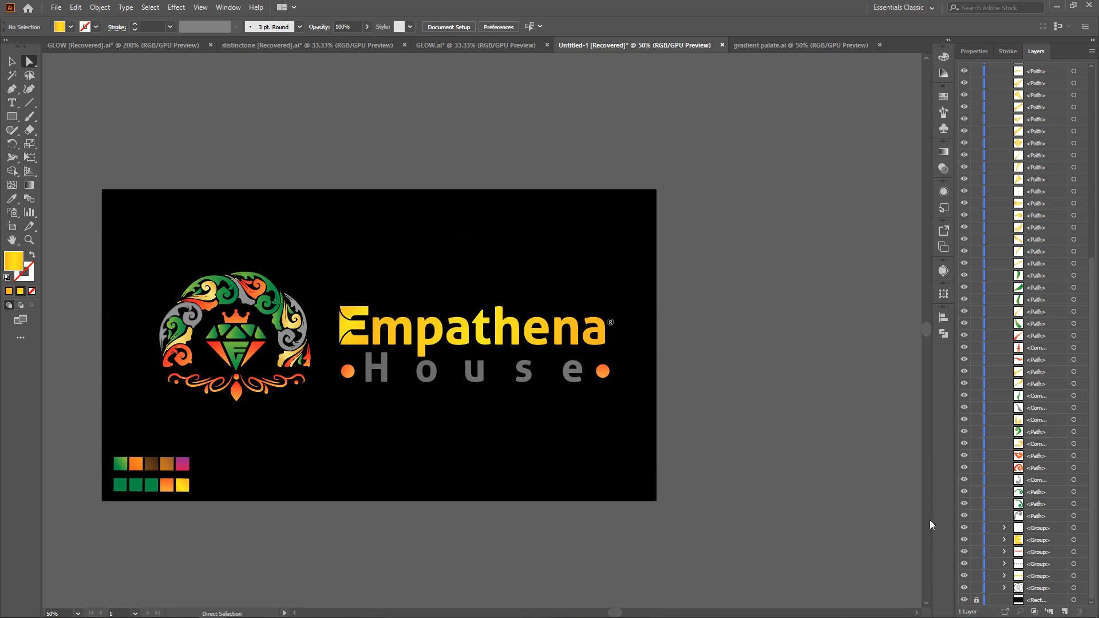
{"action": "left_click", "coordinate": [965, 600]}
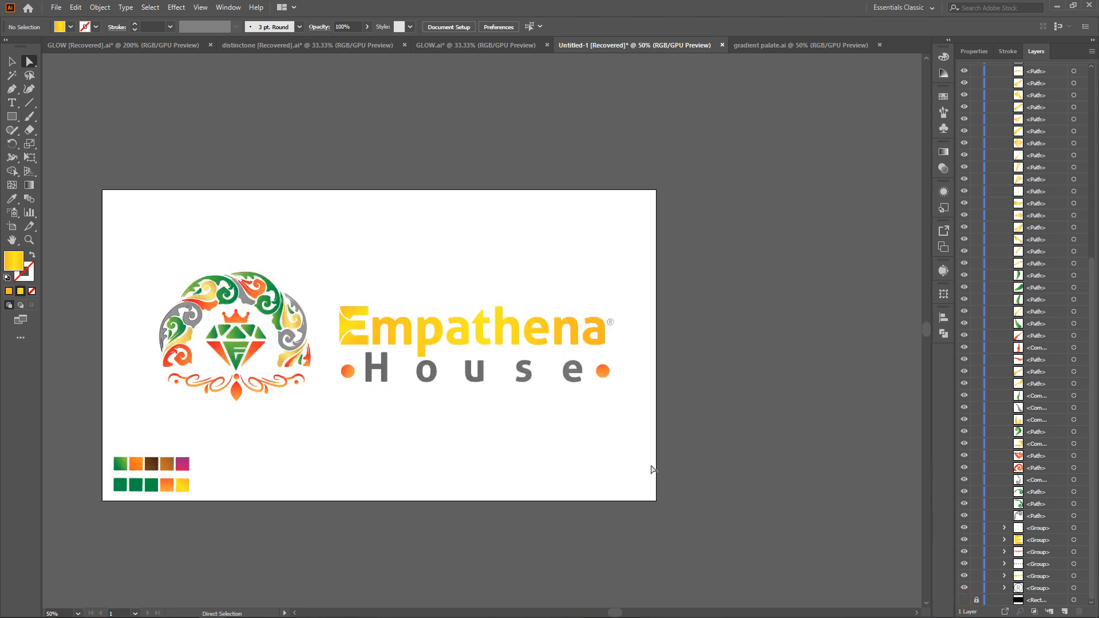
Step: Examine the gold scroll on the emblem's right side and compare it with the swatches in gradient palate.ai
{"action": "key", "text": "ctrl+plus"}
{"action": "key", "text": "ctrl+plus"}
{"action": "scroll", "coordinate": [375, 332], "scroll_direction": "left", "scroll_amount": 2}
{"action": "right_click", "coordinate": [375, 332]}
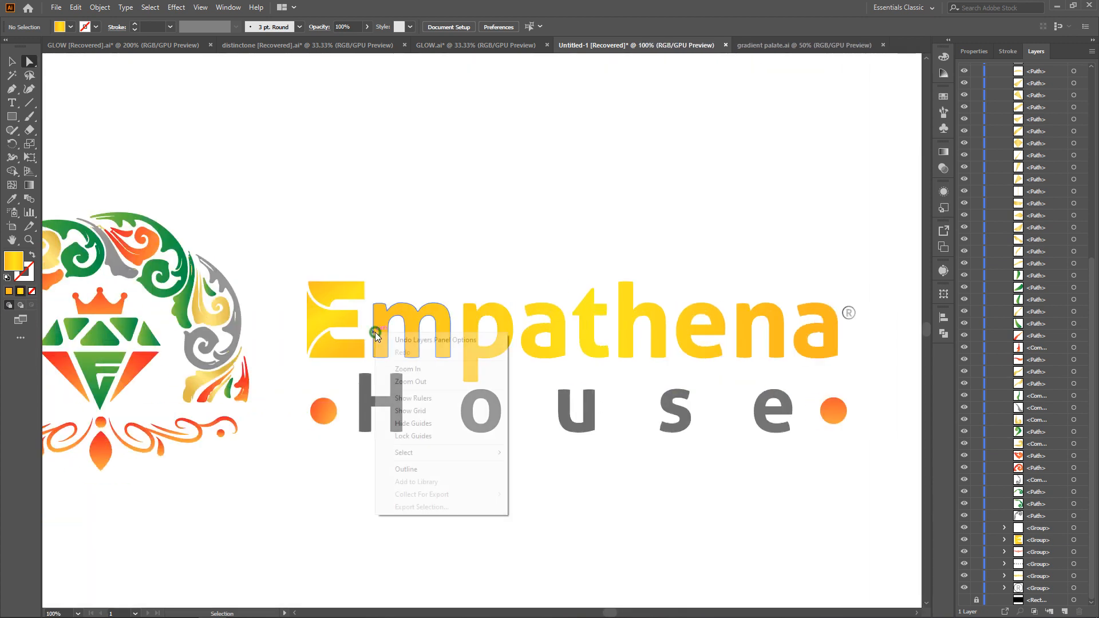
{"action": "left_click", "coordinate": [380, 225]}
{"action": "scroll", "coordinate": [327, 273], "scroll_direction": "left", "scroll_amount": 4}
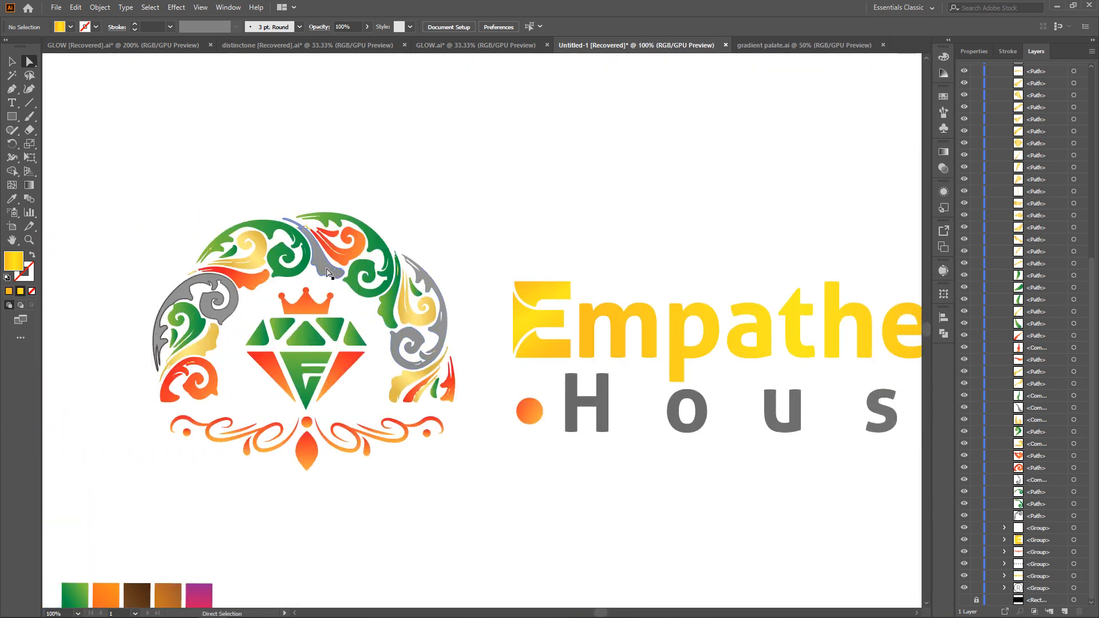
{"action": "scroll", "coordinate": [328, 275], "scroll_direction": "down", "scroll_amount": 5}
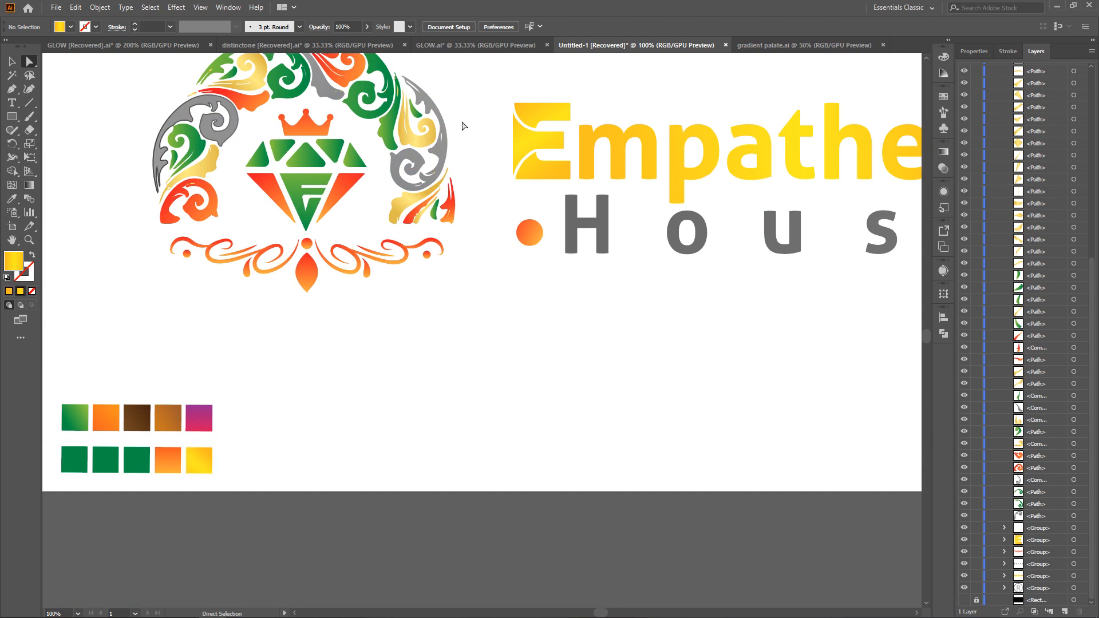
{"action": "left_click", "coordinate": [414, 140]}
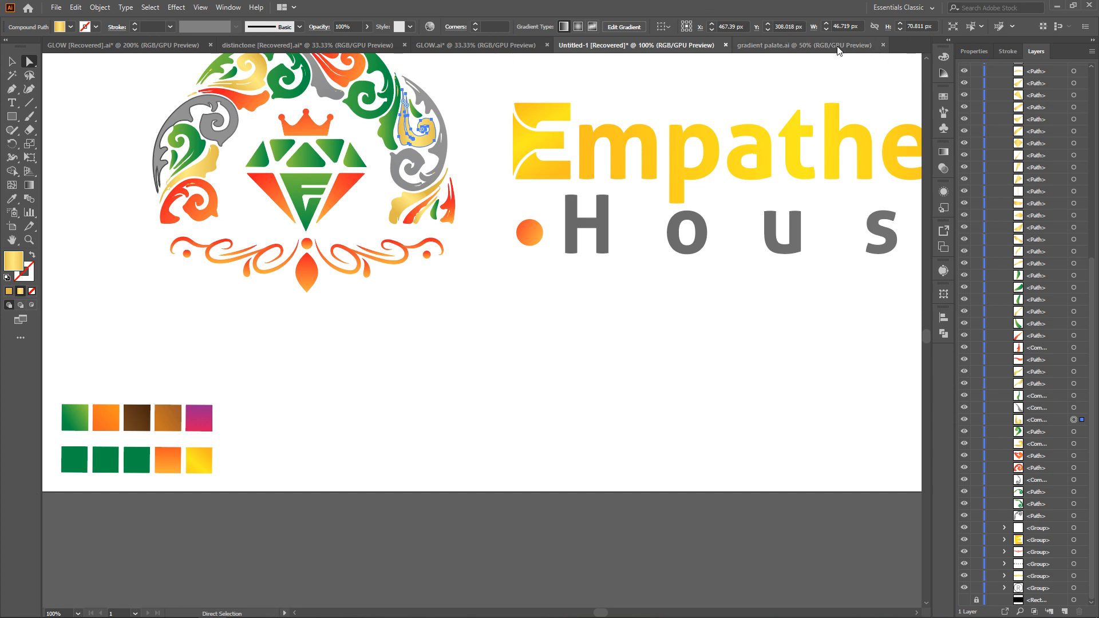
{"action": "left_click", "coordinate": [801, 45]}
{"action": "left_click", "coordinate": [655, 45]}
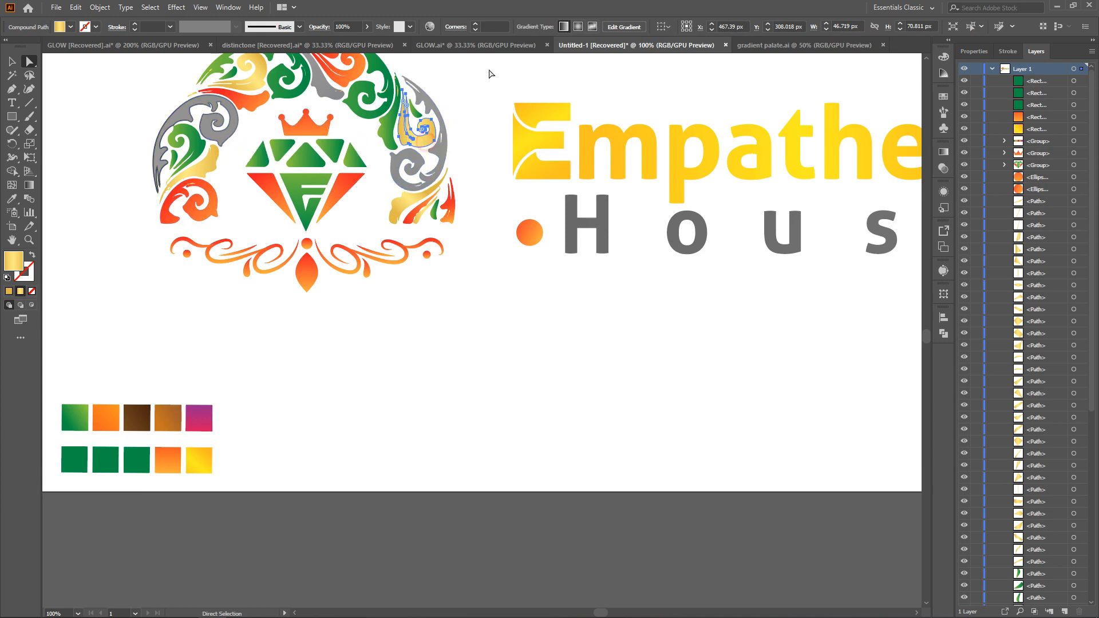
Step: Recolour the yellow swatch with the gold gradient sampled from the scroll on the emblem's right side
{"action": "left_click", "coordinate": [198, 463]}
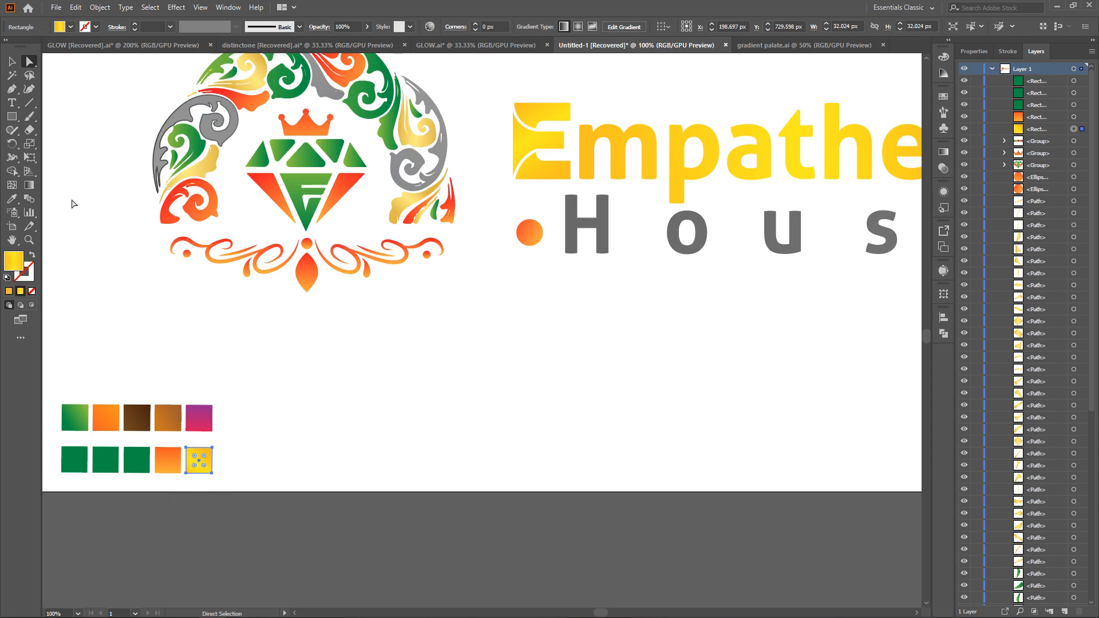
{"action": "left_click", "coordinate": [16, 200]}
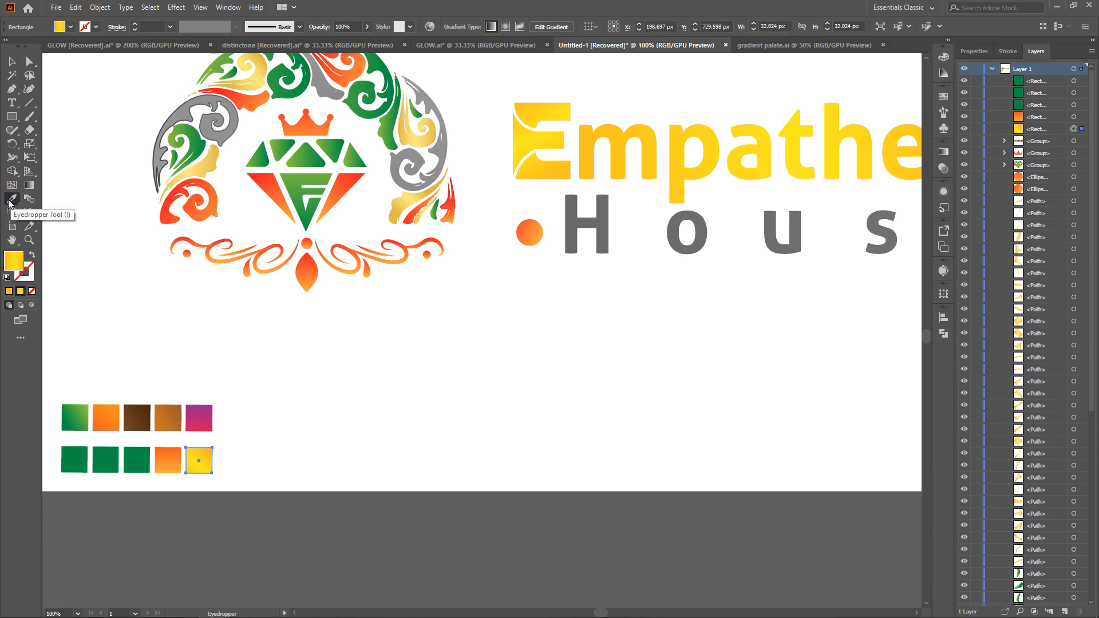
{"action": "left_click", "coordinate": [424, 138]}
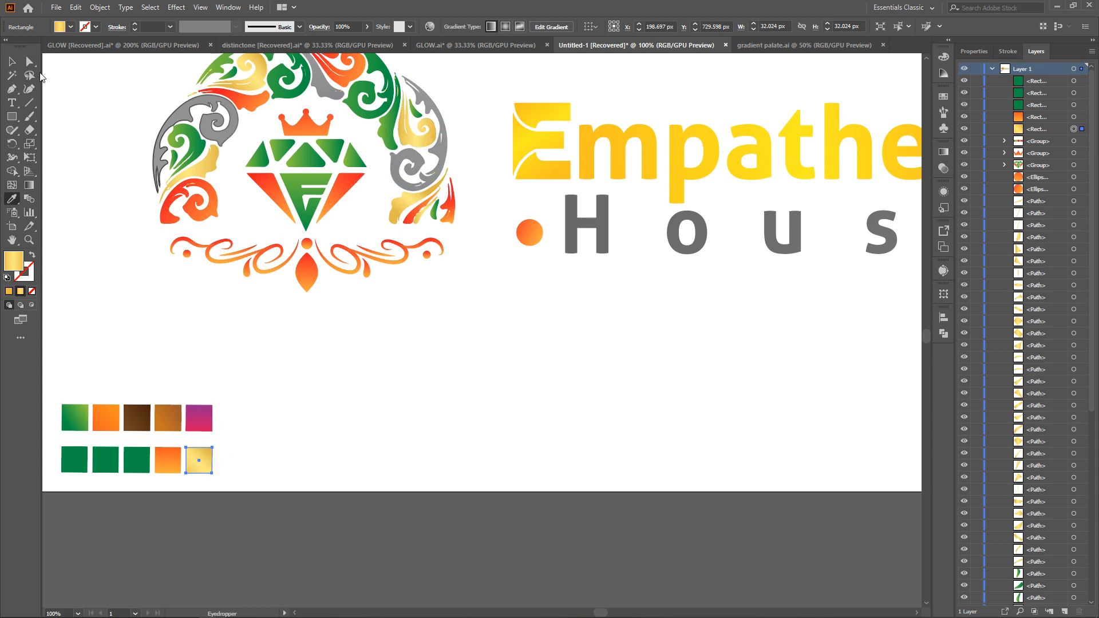
{"action": "left_click", "coordinate": [30, 61]}
{"action": "left_click", "coordinate": [233, 495]}
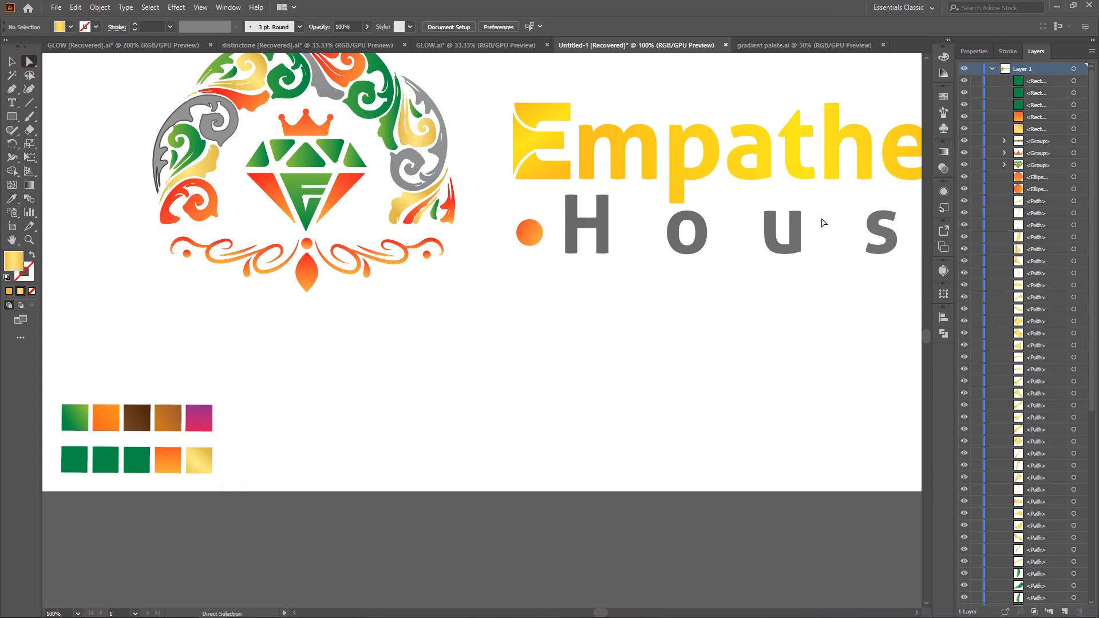
Step: Apply the gold swatch's gradient to the whole Empathena wordmark with the Eyedropper
{"action": "key", "text": "ctrl+minus"}
{"action": "left_click_drag", "start_coordinate": [493, 158], "coordinate": [853, 223]}
{"action": "left_click", "coordinate": [11, 198]}
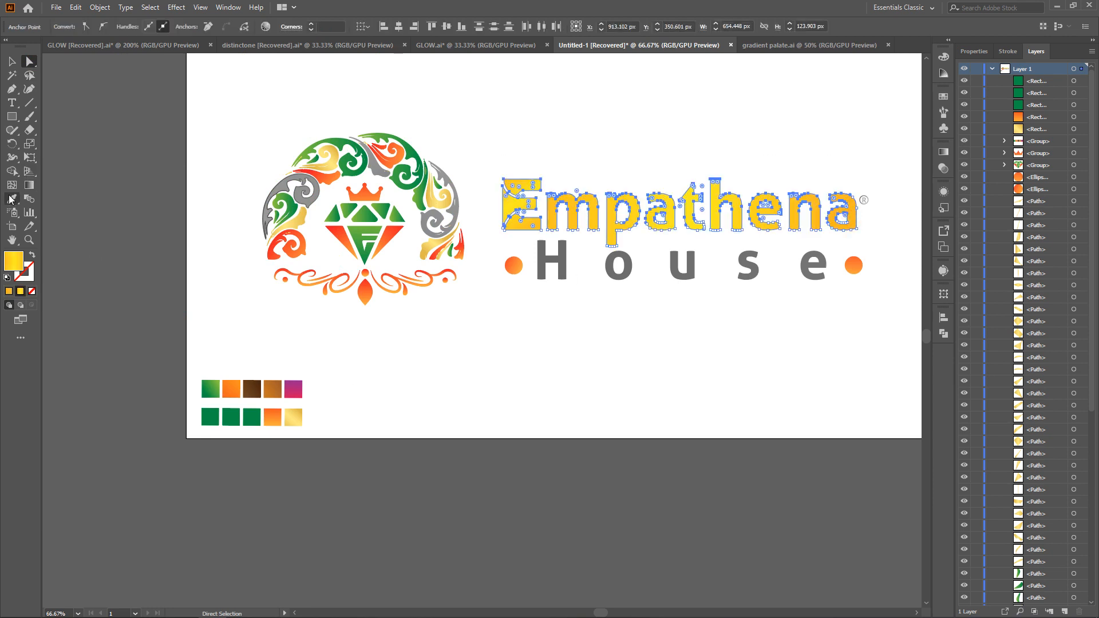
{"action": "left_click", "coordinate": [292, 417]}
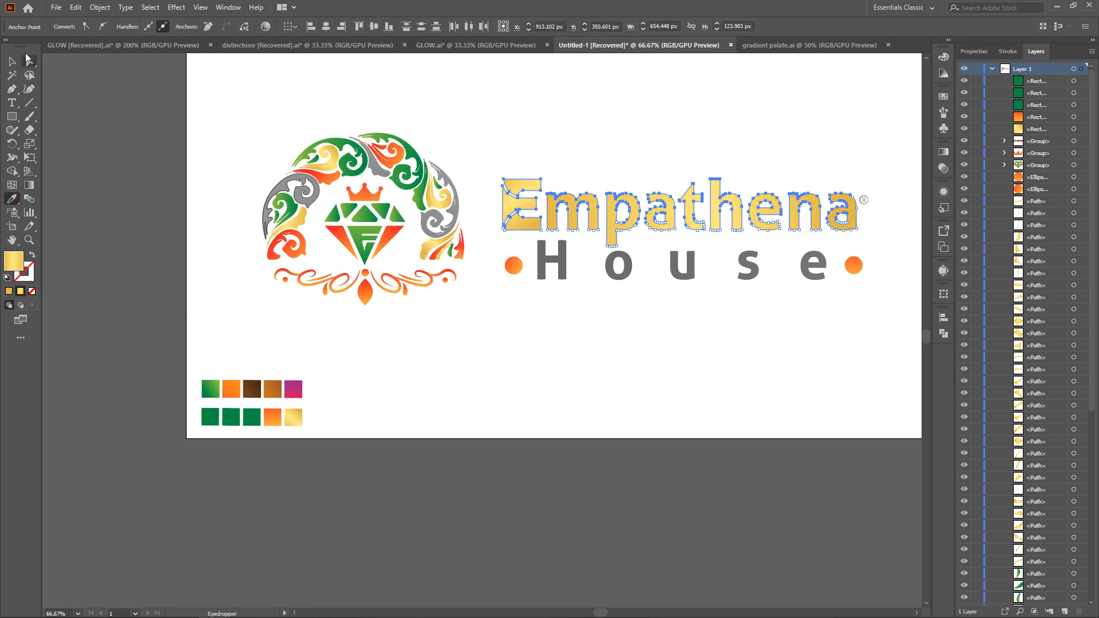
{"action": "left_click", "coordinate": [28, 62]}
{"action": "left_click", "coordinate": [531, 147]}
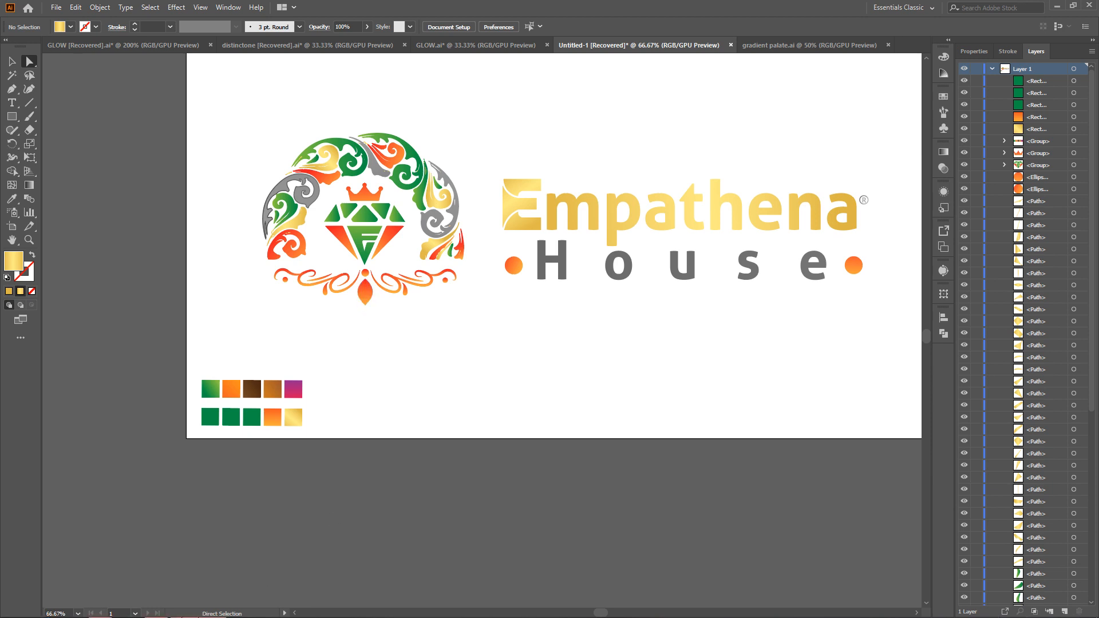
Step: Switch to Photoshop, find the D ONE MOTION design, and bring its peach circular emblem into the Illustrator document below the House lettering
{"action": "left_click", "coordinate": [186, 555]}
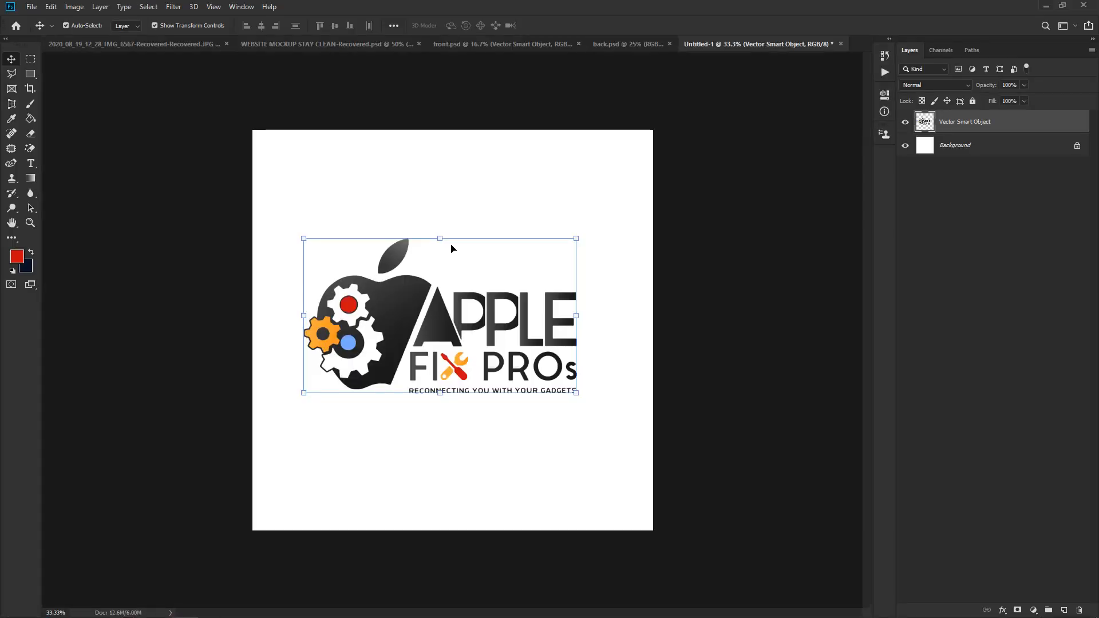
{"action": "left_click", "coordinate": [637, 46]}
{"action": "left_click", "coordinate": [494, 48]}
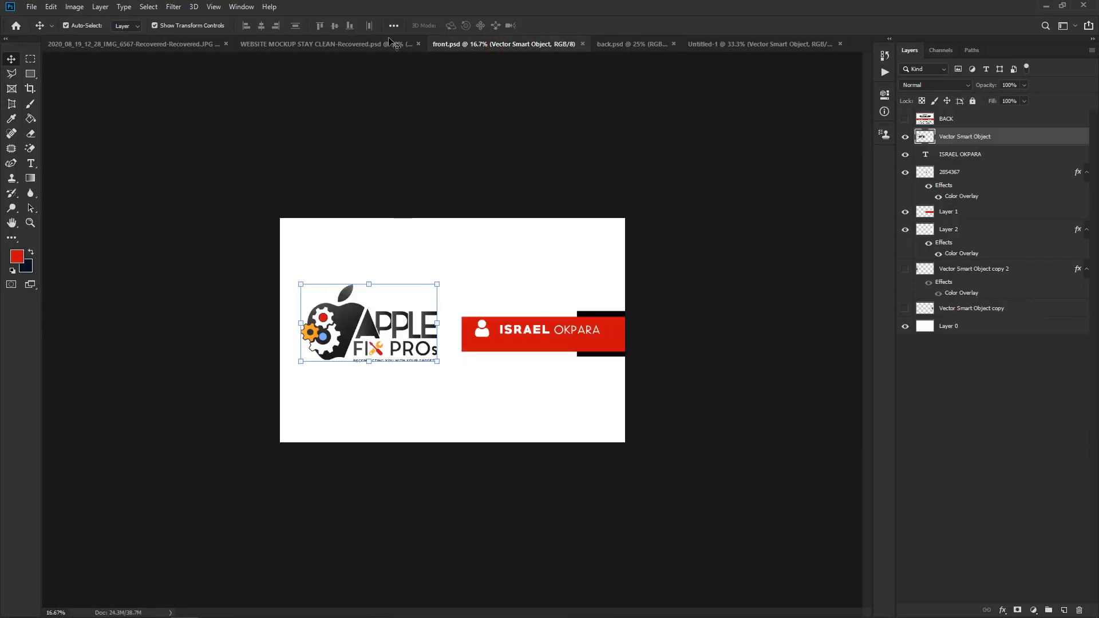
{"action": "left_click", "coordinate": [387, 46]}
{"action": "left_click", "coordinate": [200, 43]}
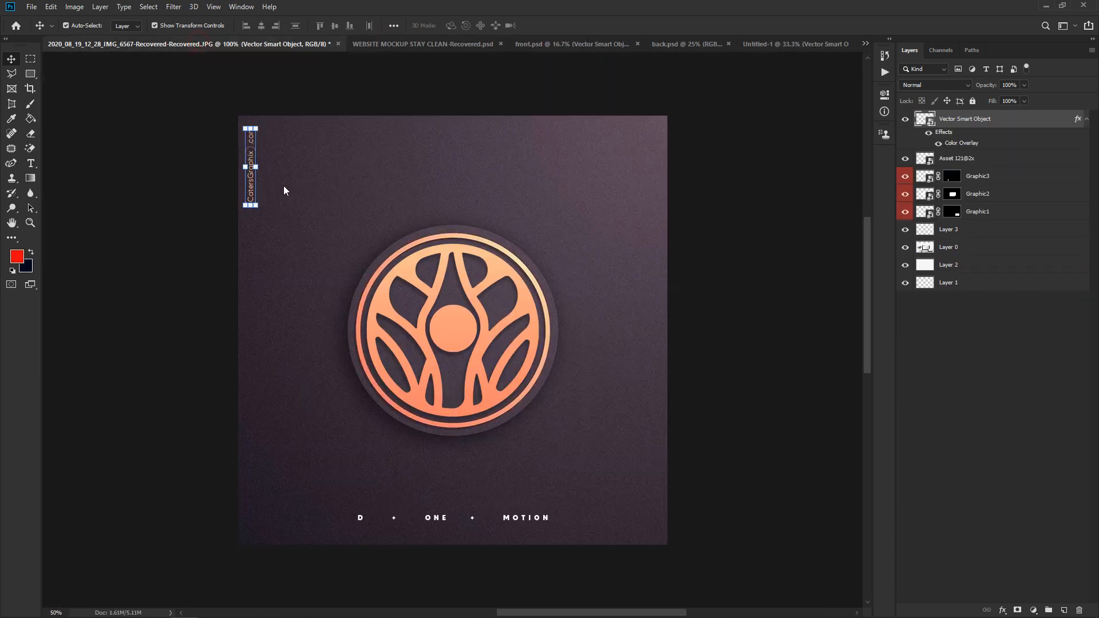
{"action": "left_click", "coordinate": [462, 334]}
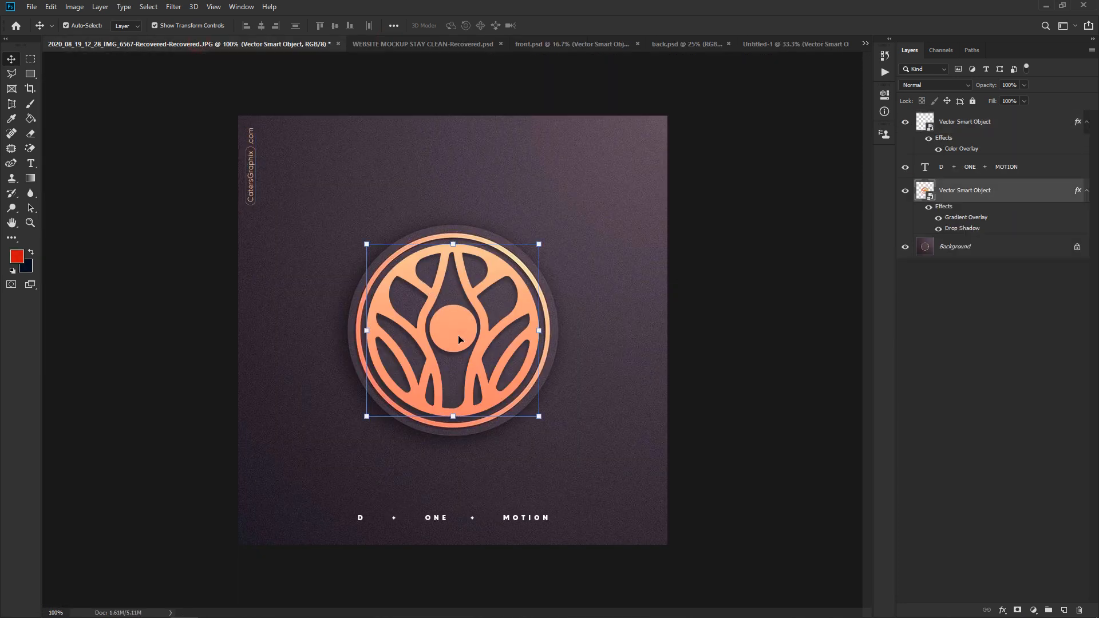
{"action": "left_click", "coordinate": [450, 328]}
{"action": "left_click_drag", "start_coordinate": [451, 330], "coordinate": [607, 373]}
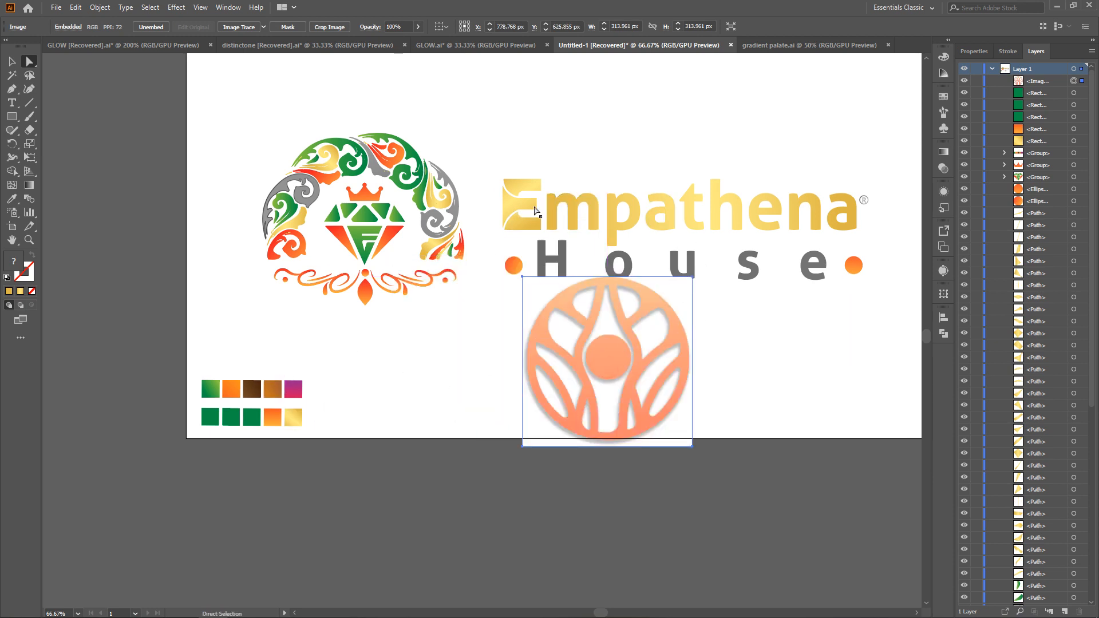
Step: Try recolouring the Empathena wordmark with the Eyedropper by sampling flat peach and coral tones from the circular emblem
{"action": "left_click_drag", "start_coordinate": [495, 163], "coordinate": [857, 234]}
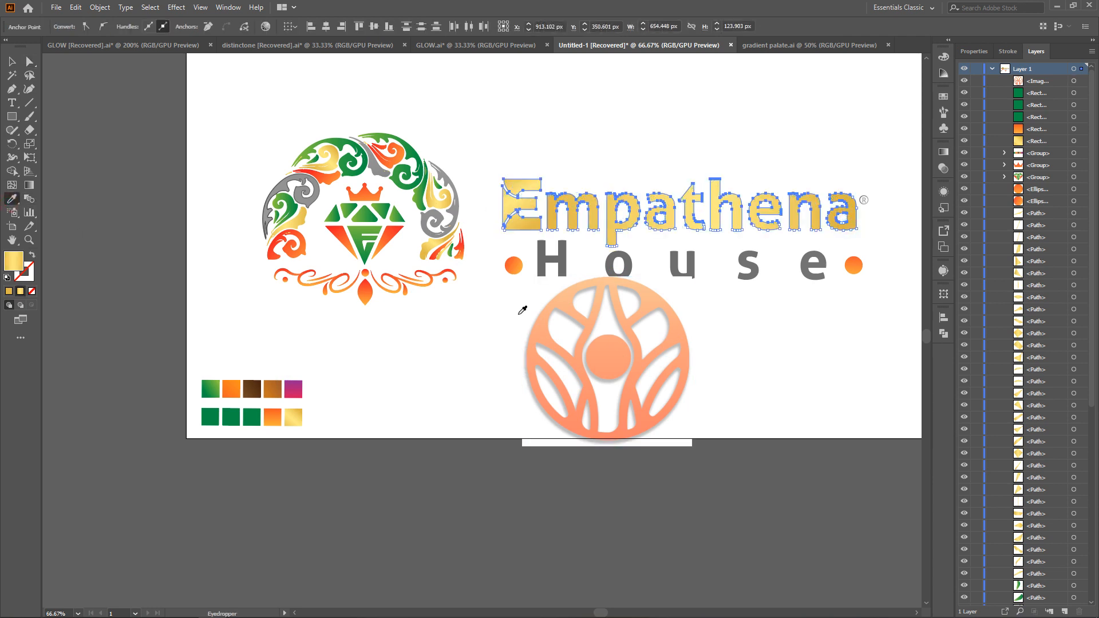
{"action": "left_click", "coordinate": [569, 302]}
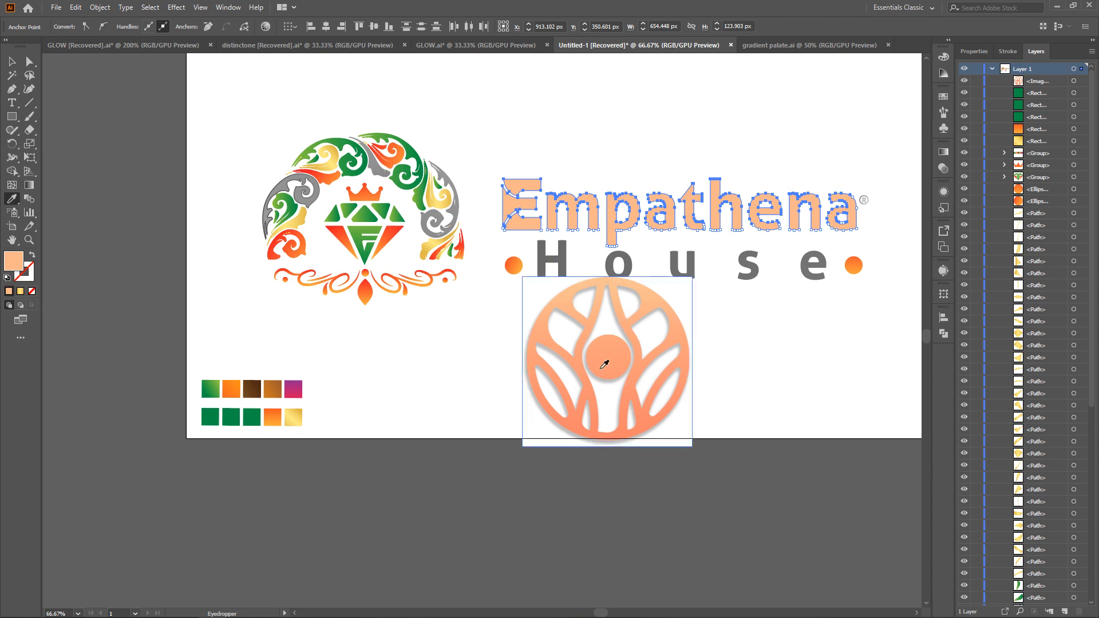
{"action": "left_click", "coordinate": [579, 425]}
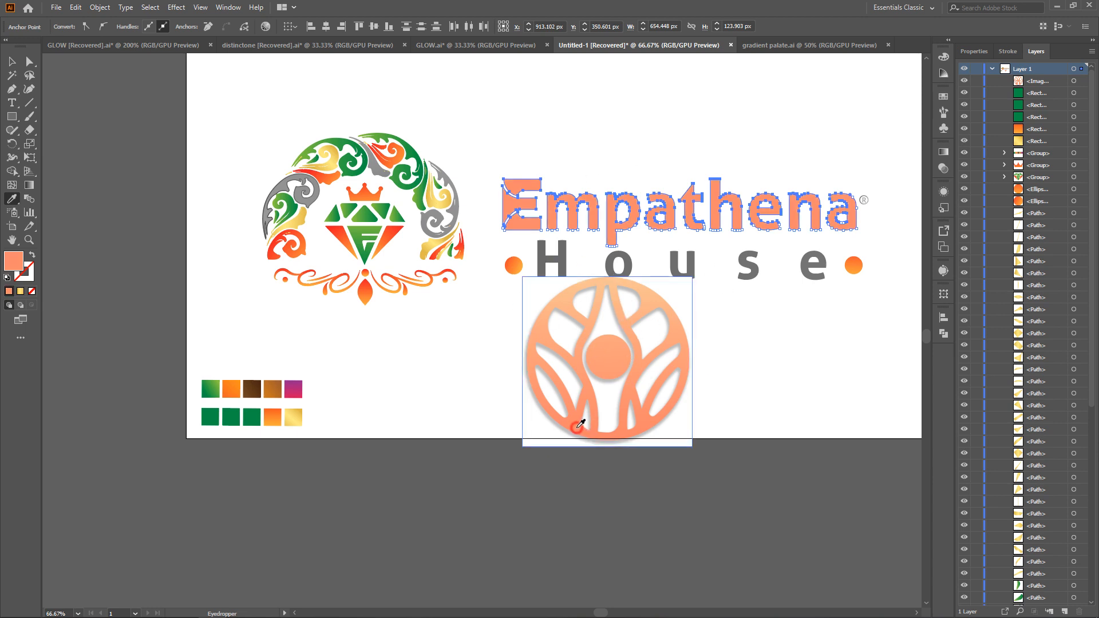
{"action": "left_click", "coordinate": [12, 61]}
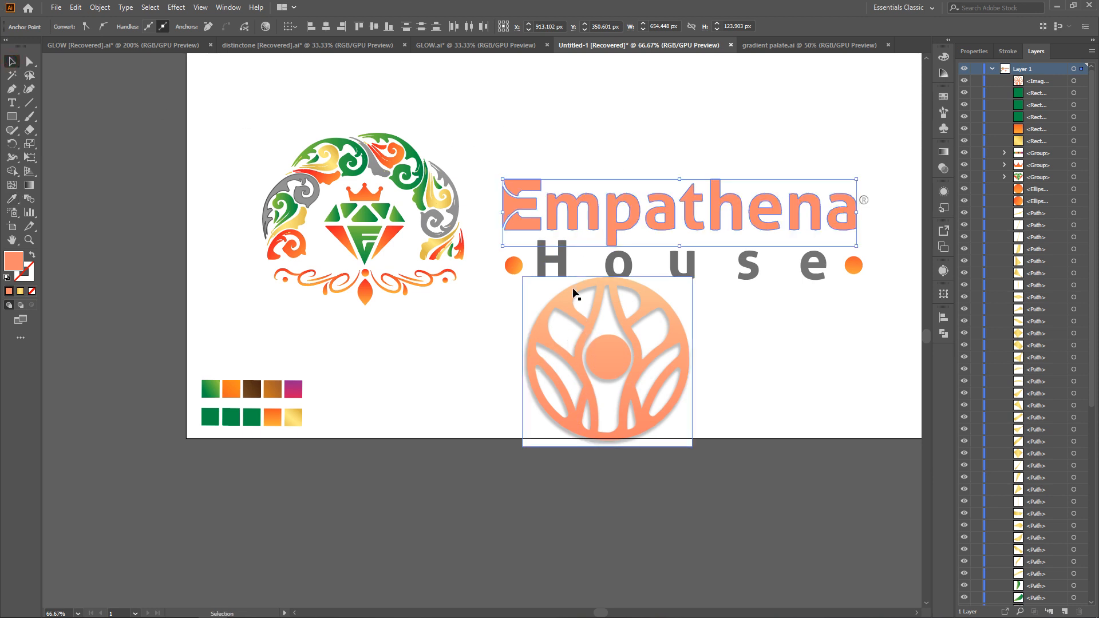
{"action": "left_click_drag", "start_coordinate": [598, 352], "coordinate": [715, 383]}
{"action": "left_click", "coordinate": [405, 78]}
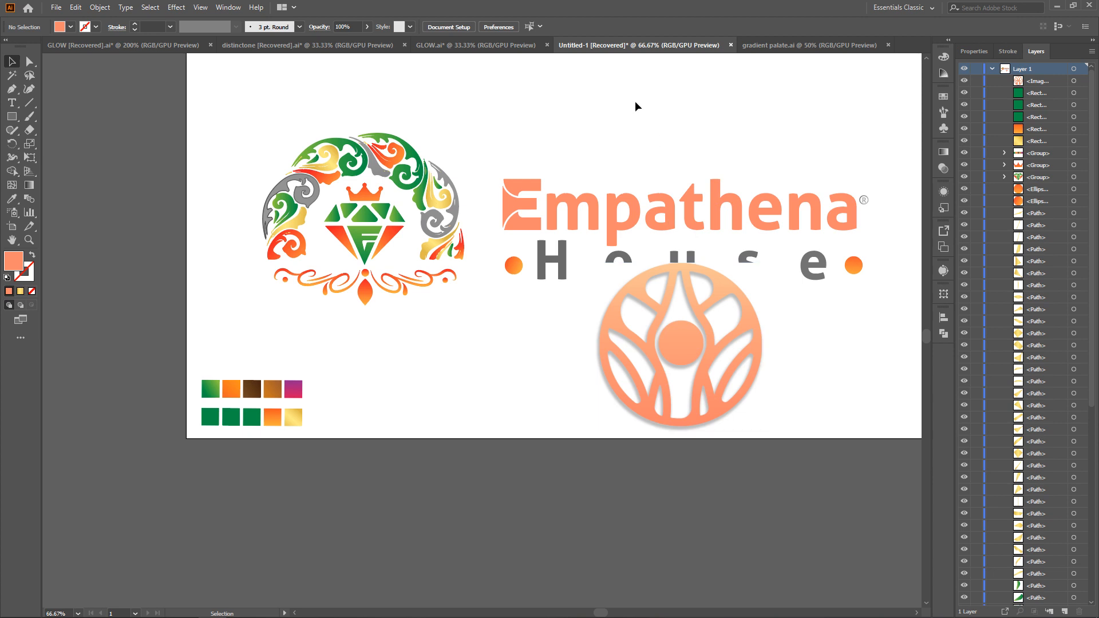
Step: Apply the gold linear gradient to the third green swatch in the lower row and remove its middle colour stop
{"action": "left_click", "coordinate": [253, 421]}
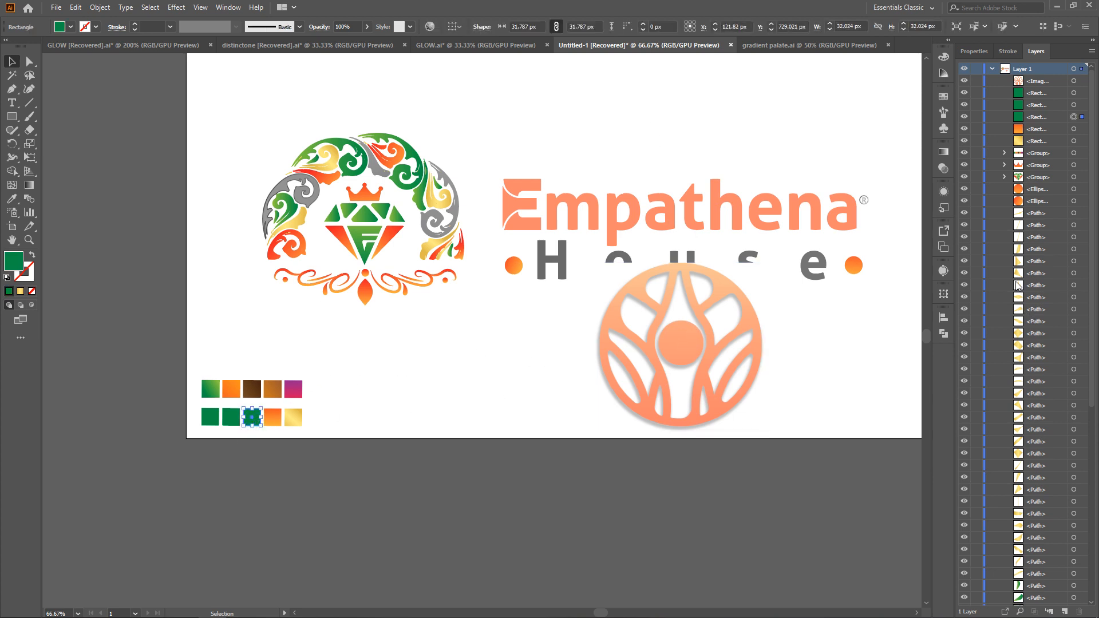
{"action": "left_click", "coordinate": [943, 152]}
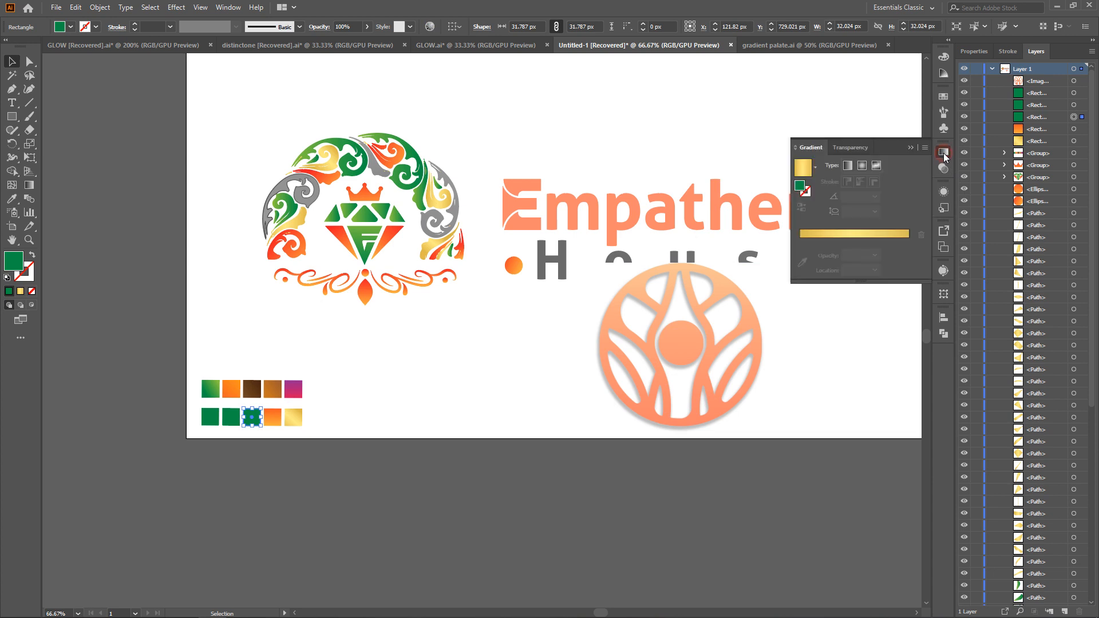
{"action": "left_click", "coordinate": [851, 239]}
{"action": "left_click", "coordinate": [850, 255]}
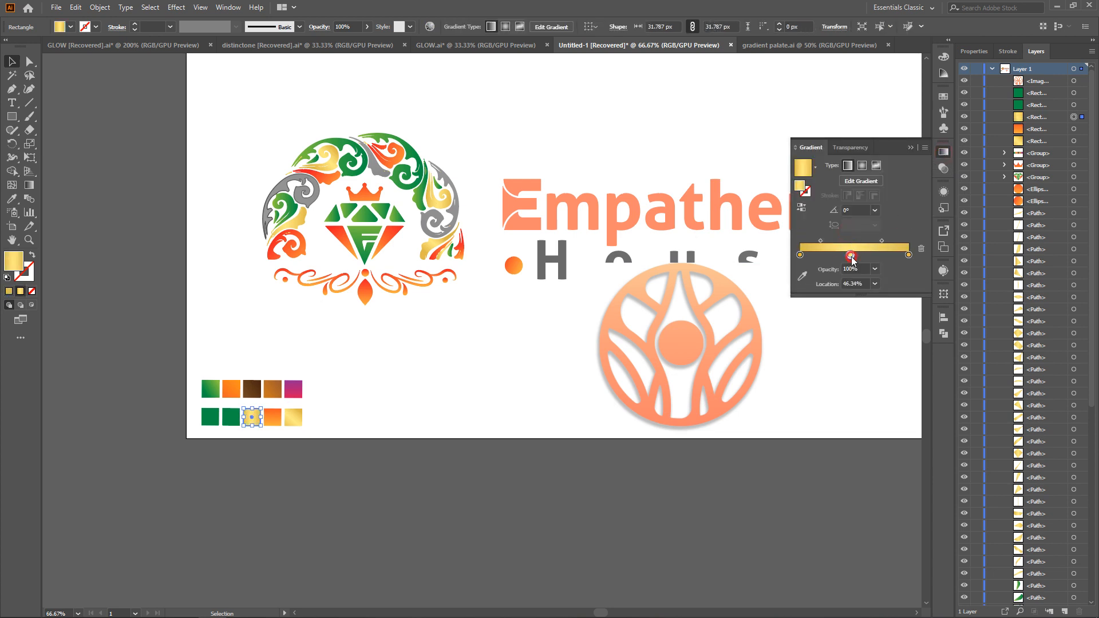
{"action": "left_click_drag", "start_coordinate": [850, 256], "coordinate": [866, 349]}
Step: Set the swatch gradient's starting colour stop to the light peach sampled from the upper edge of the circular emblem
{"action": "left_click", "coordinate": [800, 255]}
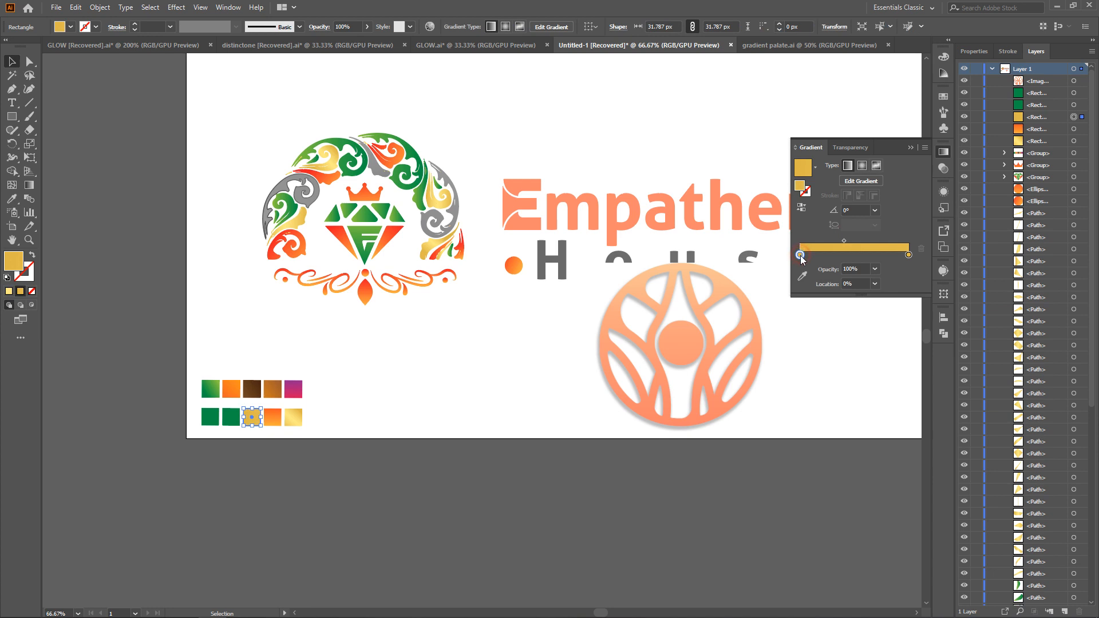
{"action": "double_click", "coordinate": [800, 255]}
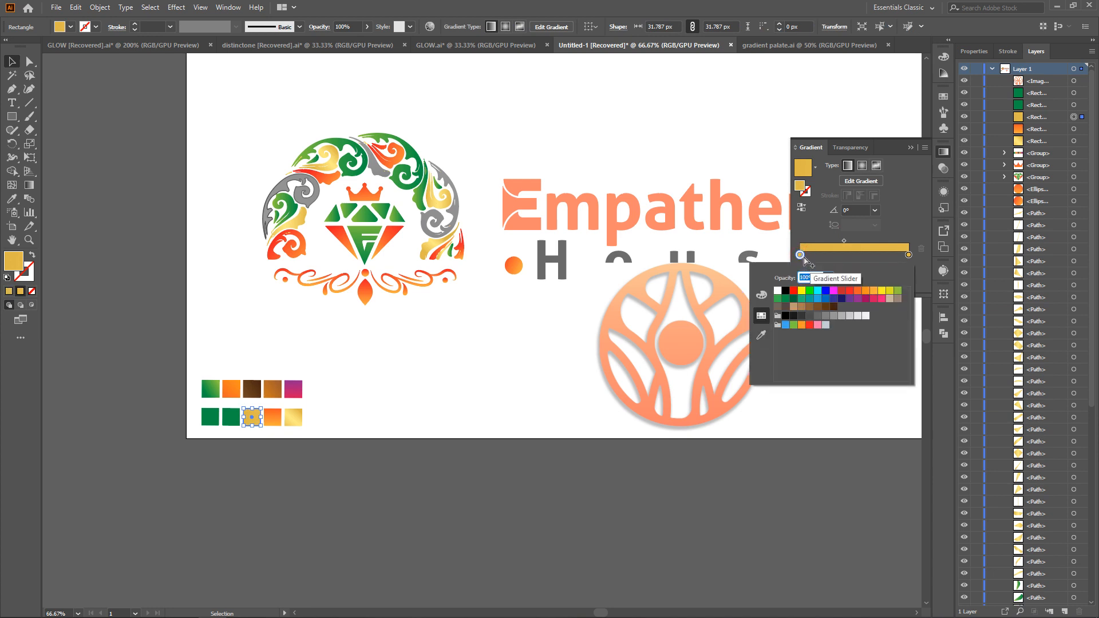
{"action": "left_click", "coordinate": [761, 337]}
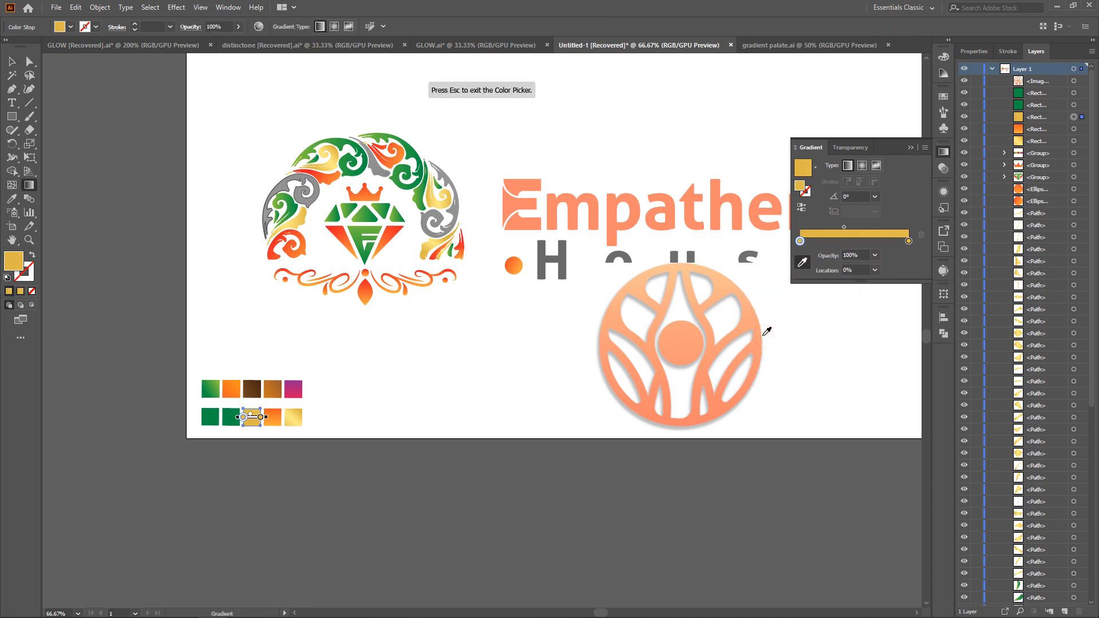
{"action": "left_click", "coordinate": [644, 277]}
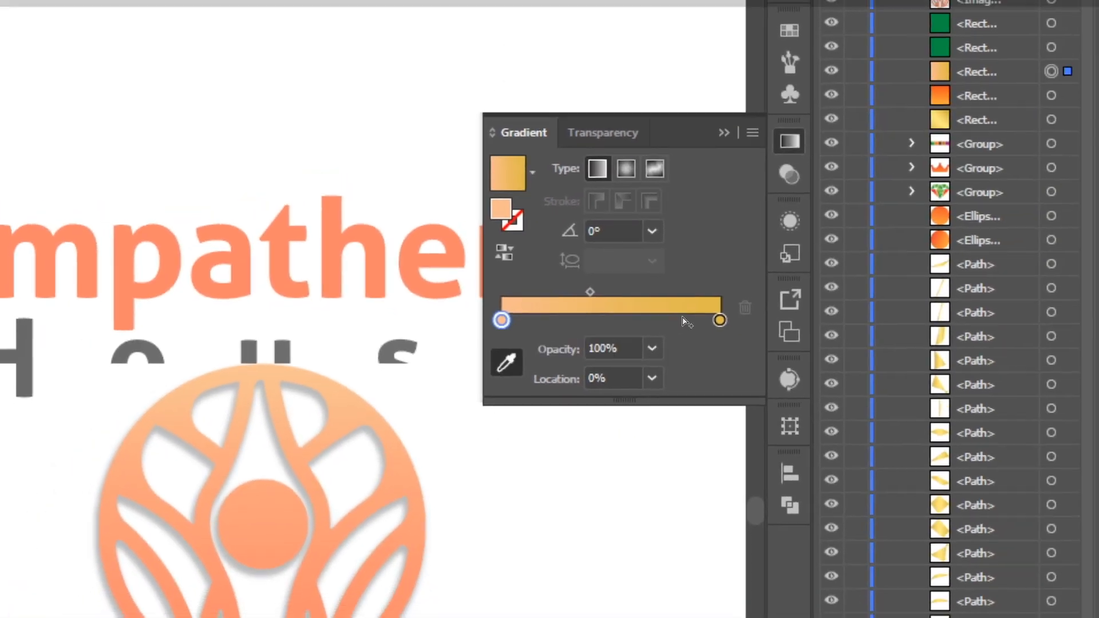
Step: Set the swatch gradient's end colour stop to the coral sampled from the lower edge of the circular emblem
{"action": "left_click", "coordinate": [720, 321]}
{"action": "double_click", "coordinate": [720, 321]}
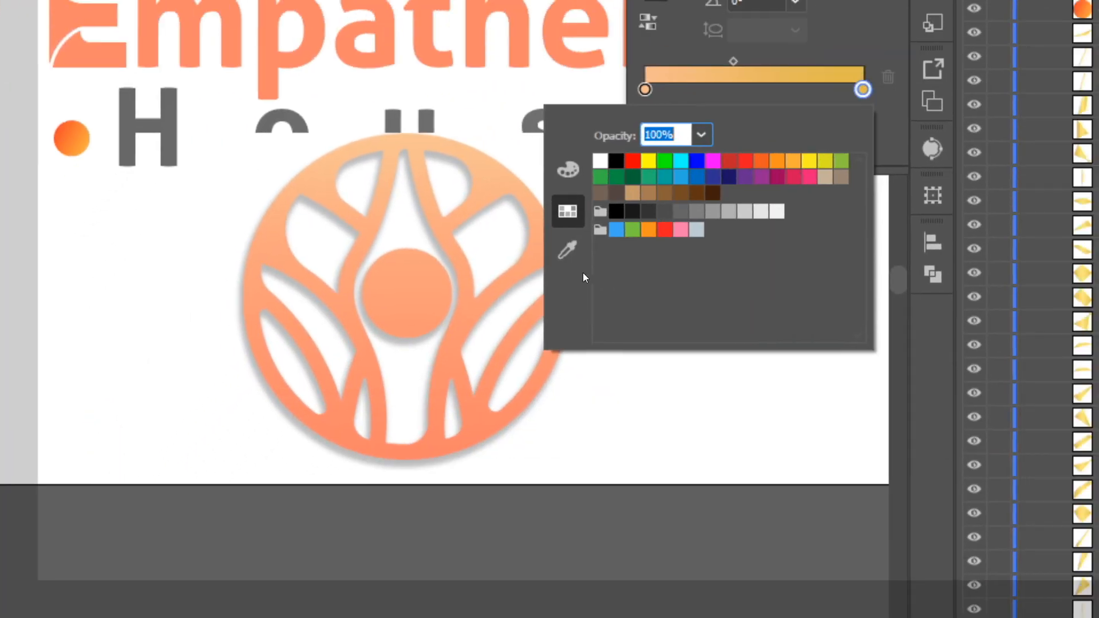
{"action": "left_click", "coordinate": [424, 457]}
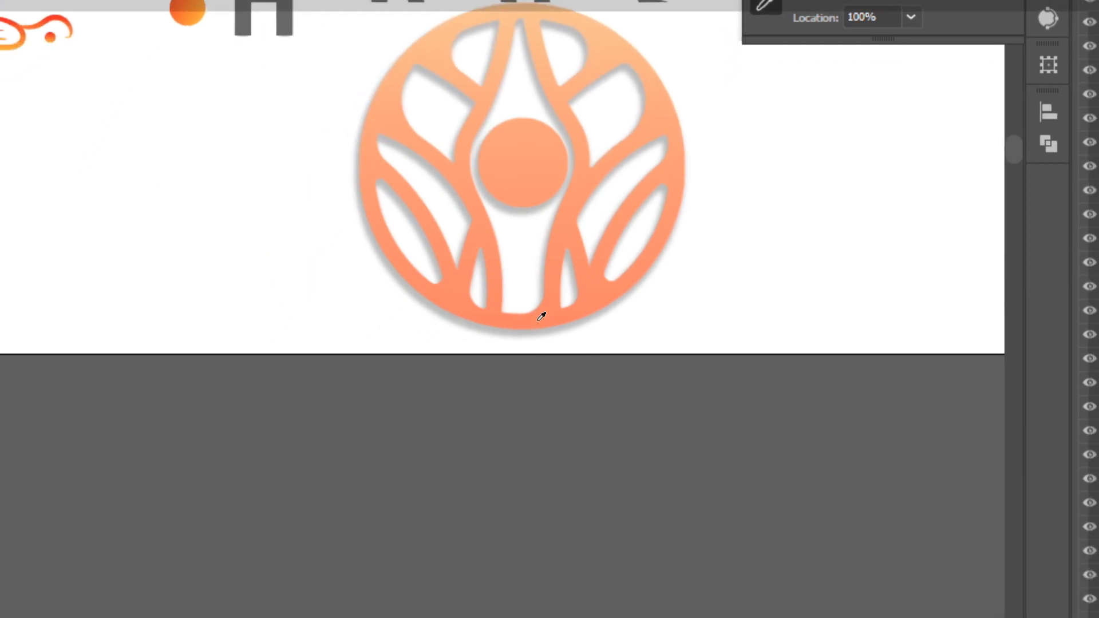
{"action": "left_click", "coordinate": [409, 503]}
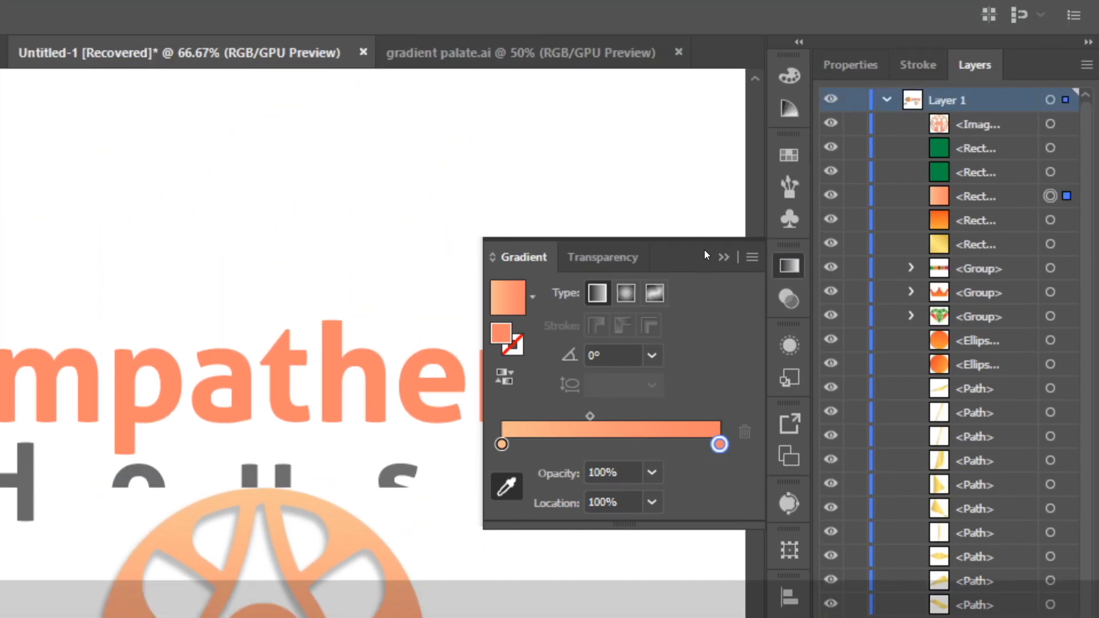
{"action": "left_click", "coordinate": [776, 43]}
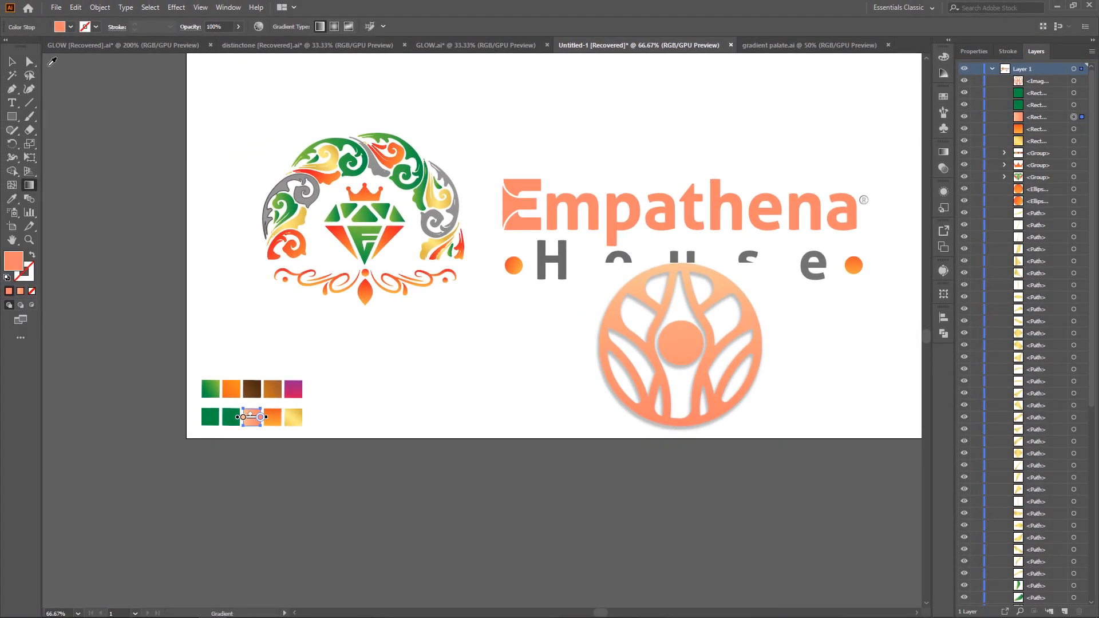
Step: Apply the peach swatch's gradient to the whole Empathena wordmark with the Eyedropper
{"action": "key", "text": "a"}
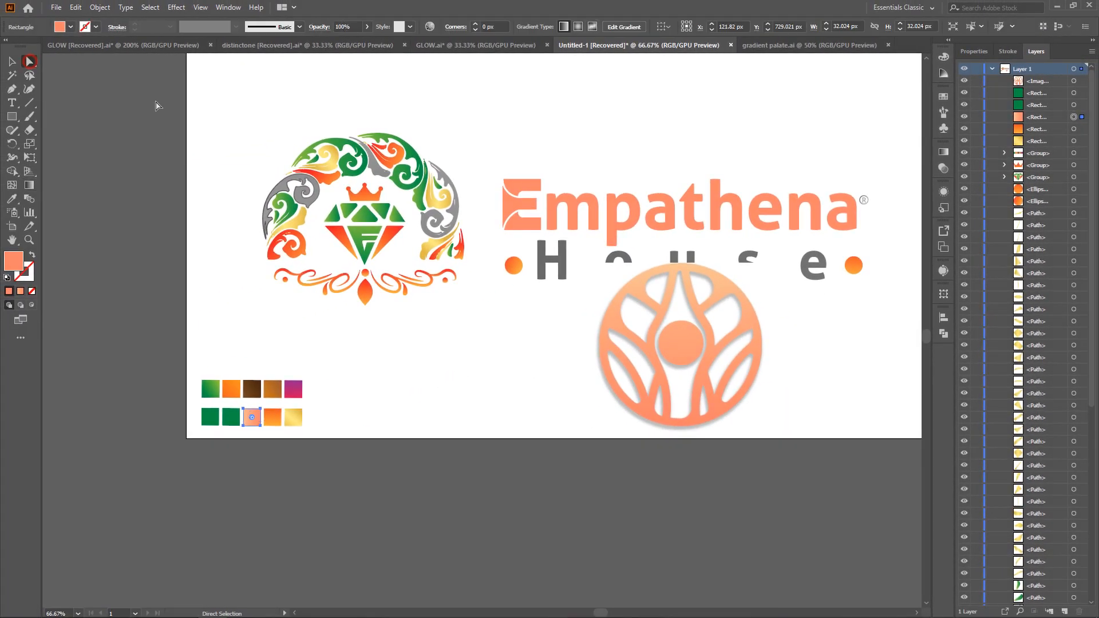
{"action": "left_click_drag", "start_coordinate": [491, 158], "coordinate": [847, 226]}
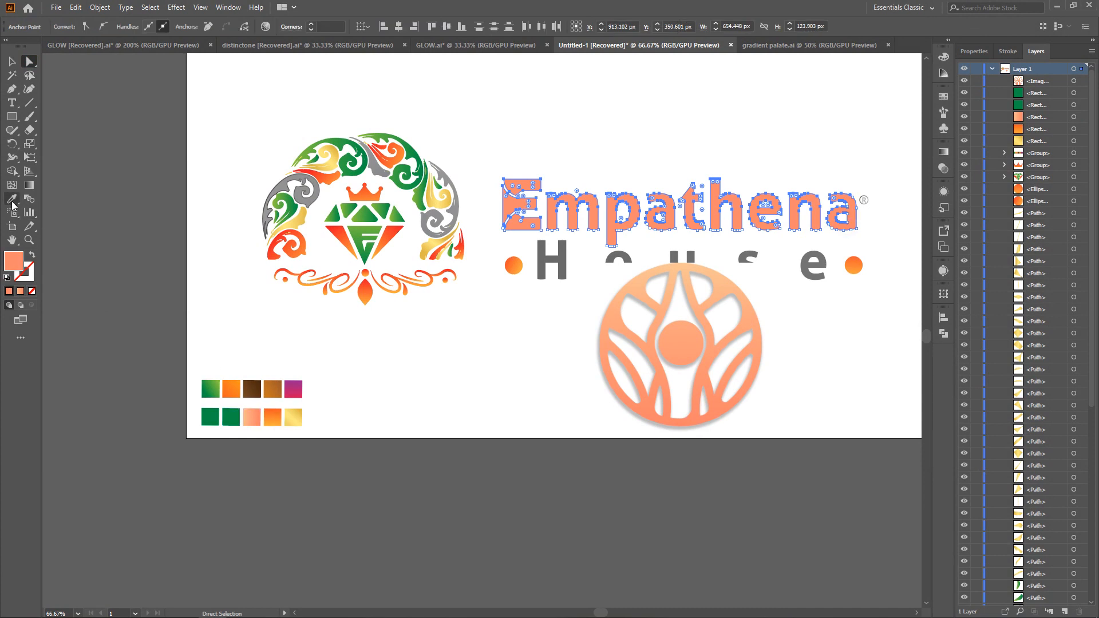
{"action": "left_click", "coordinate": [12, 201]}
{"action": "left_click", "coordinate": [250, 417]}
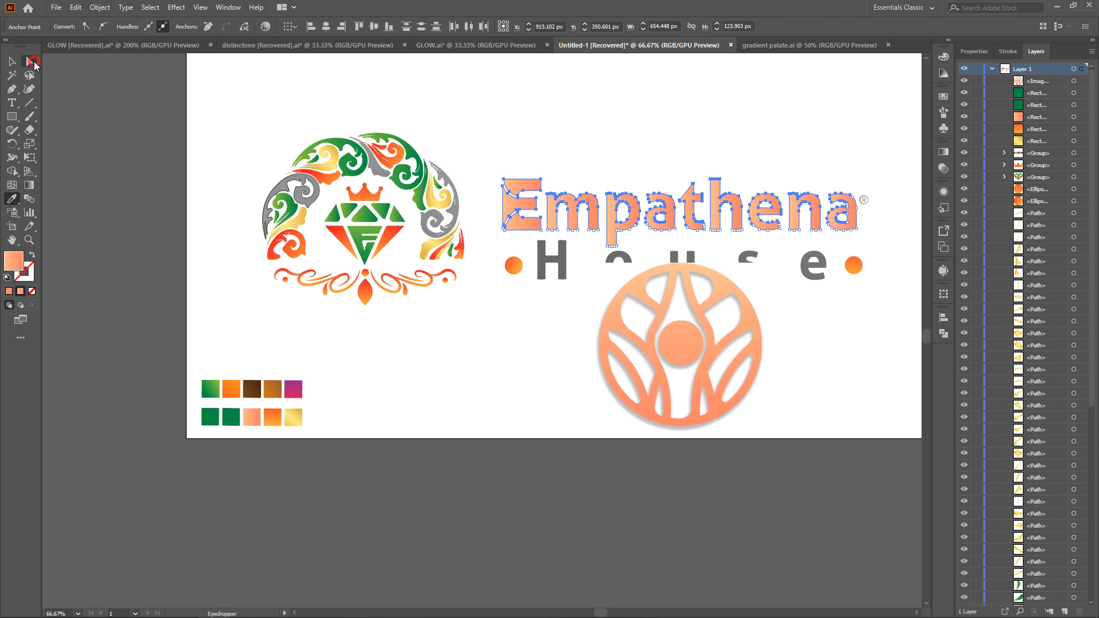
{"action": "left_click", "coordinate": [31, 62]}
{"action": "left_click", "coordinate": [712, 105]}
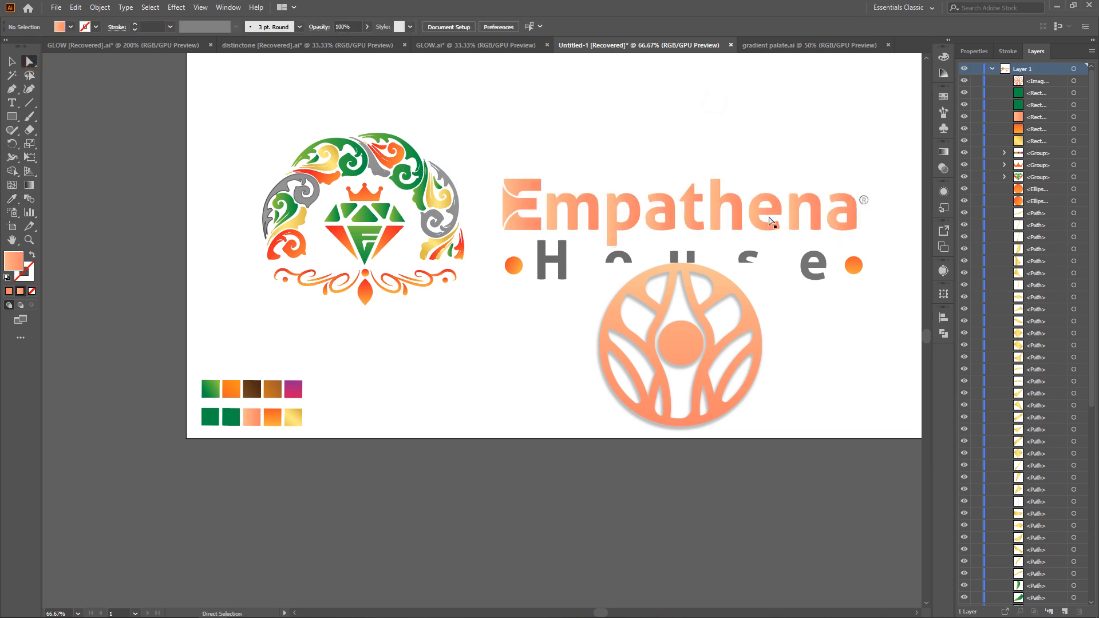
Step: Move the circular emblem image off the artboard below the House lettering and scale it down to about 215 px
{"action": "left_click_drag", "start_coordinate": [684, 334], "coordinate": [668, 365]}
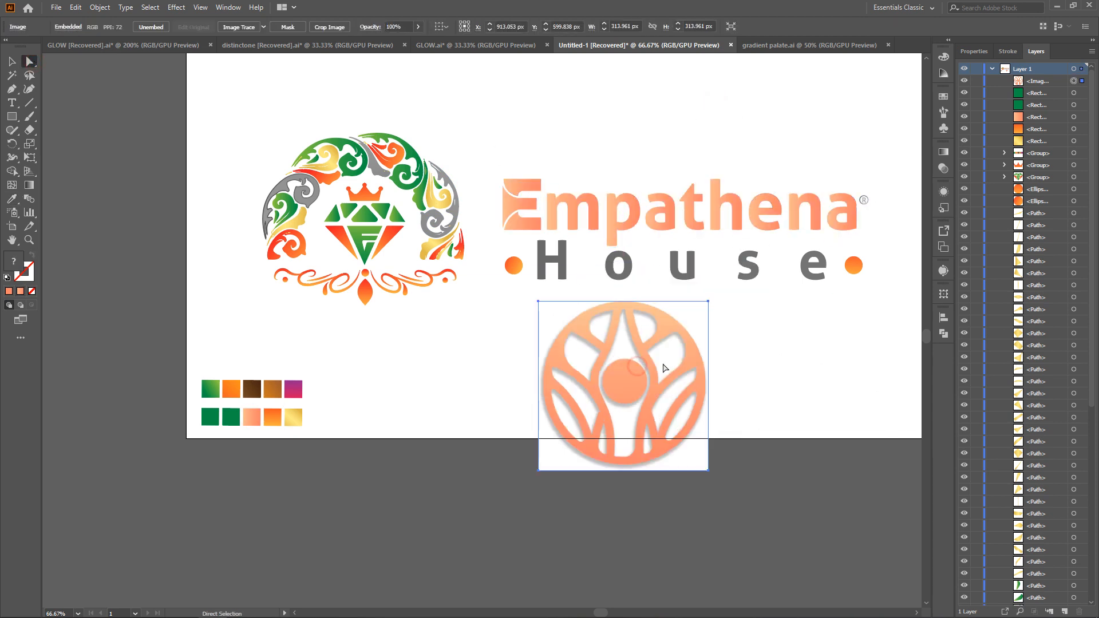
{"action": "left_click_drag", "start_coordinate": [624, 426], "coordinate": [577, 473]}
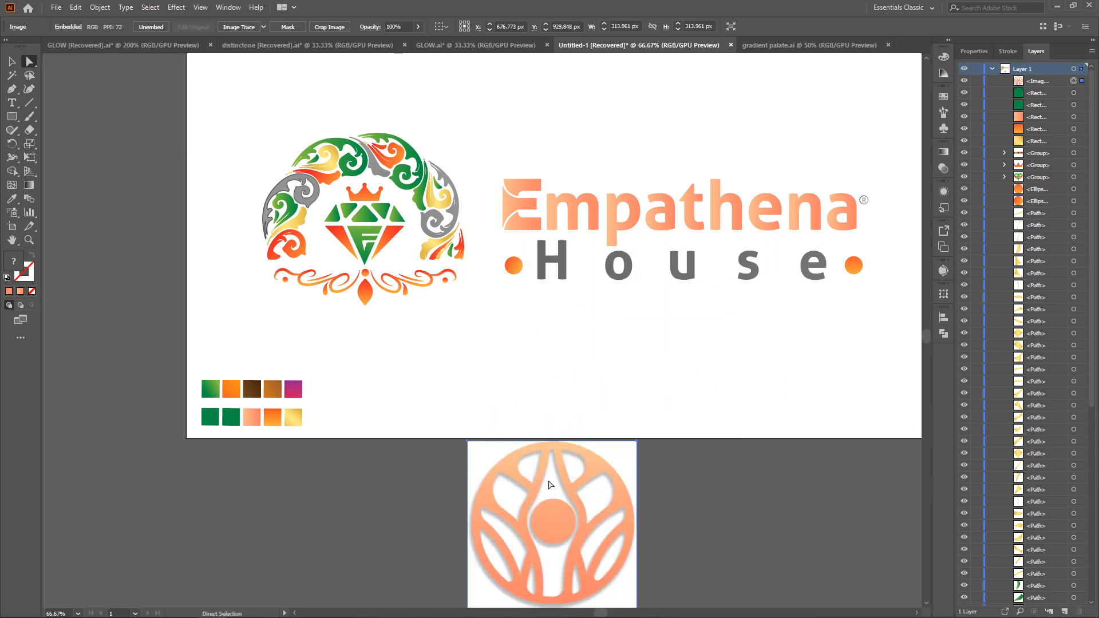
{"action": "left_click", "coordinate": [11, 61]}
{"action": "left_click_drag", "start_coordinate": [633, 435], "coordinate": [596, 498]}
{"action": "left_click_drag", "start_coordinate": [541, 531], "coordinate": [576, 493]}
{"action": "left_click", "coordinate": [761, 360]}
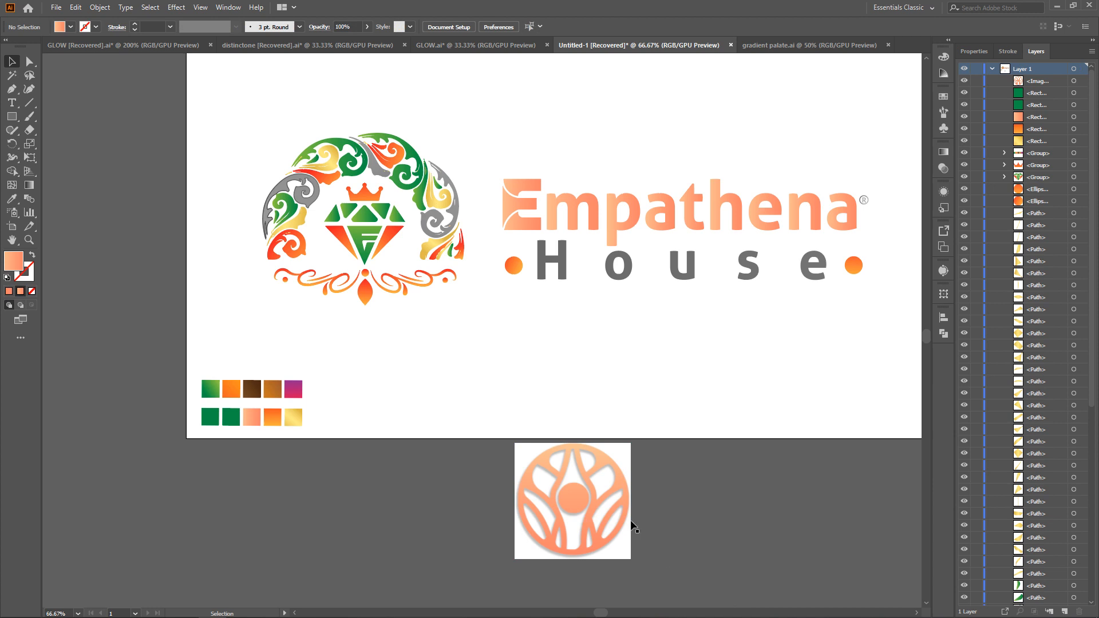
{"action": "left_click", "coordinate": [547, 486]}
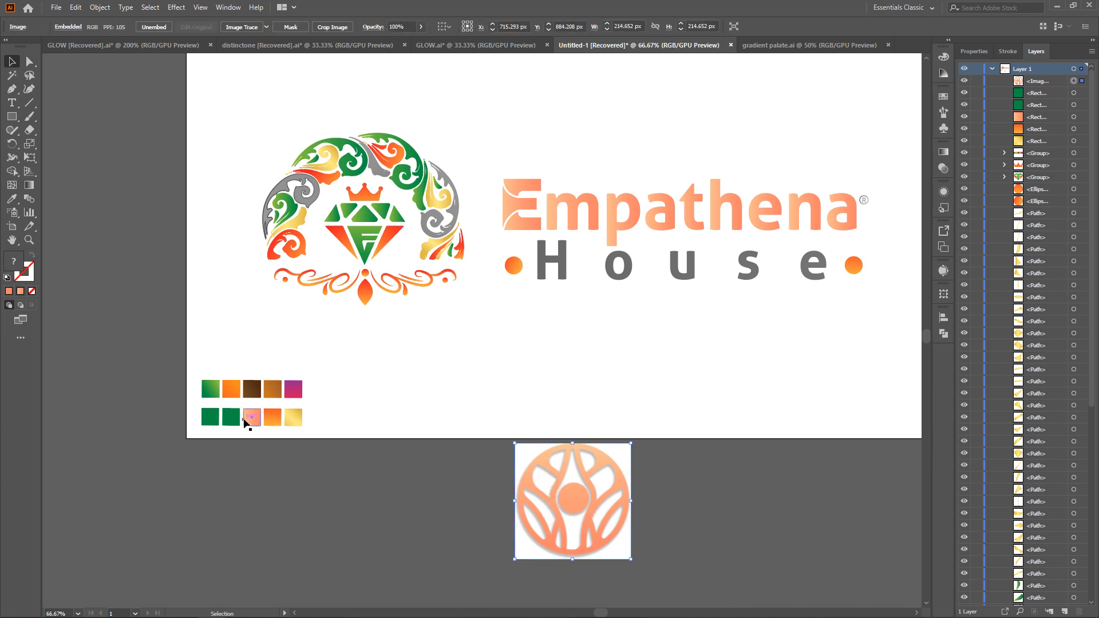
Step: Stretch one continuous peach-to-coral gradient diagonally across the entire Empathena wordmark with the Gradient tool, from the E to the final a
{"action": "left_click", "coordinate": [518, 205]}
{"action": "left_click", "coordinate": [498, 168]}
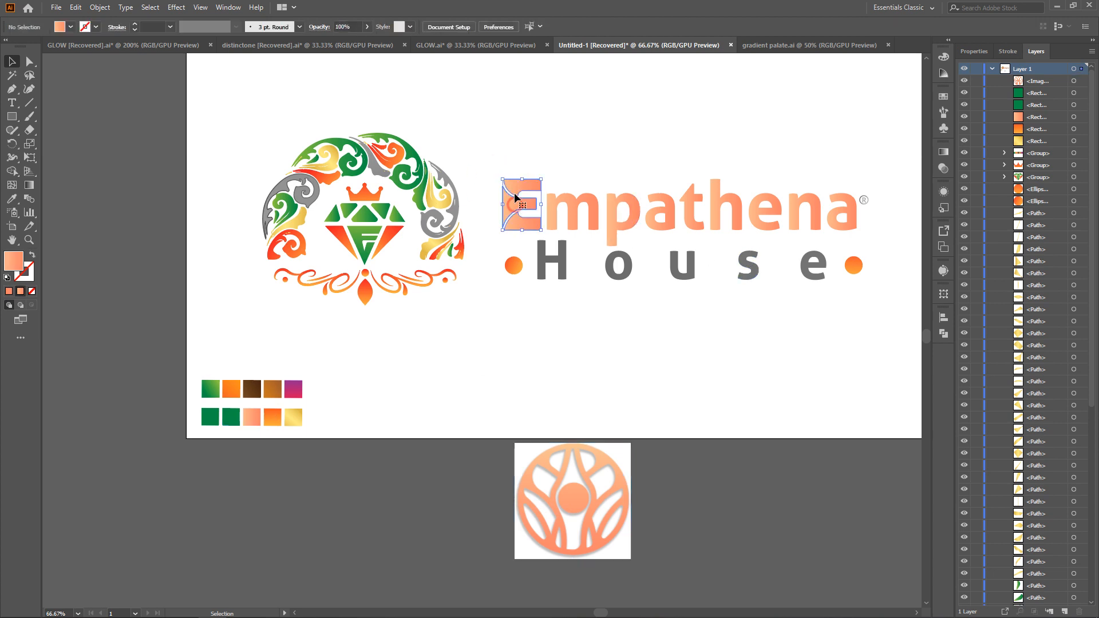
{"action": "left_click", "coordinate": [29, 184]}
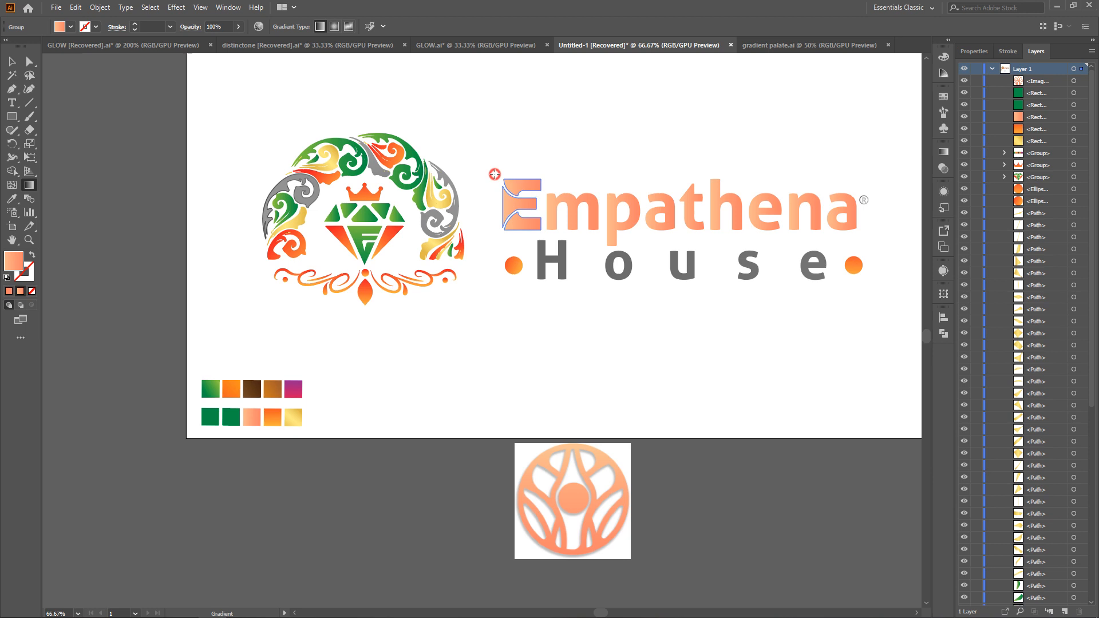
{"action": "key", "text": "a"}
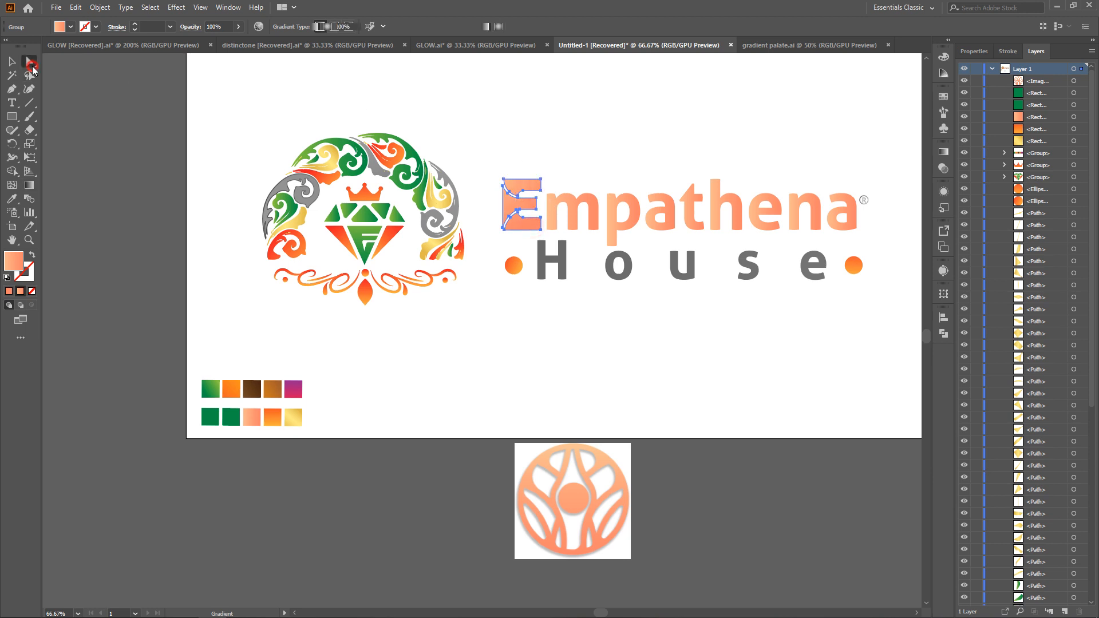
{"action": "left_click_drag", "start_coordinate": [475, 163], "coordinate": [867, 239]}
{"action": "key", "text": "g"}
{"action": "left_click_drag", "start_coordinate": [492, 173], "coordinate": [824, 223]}
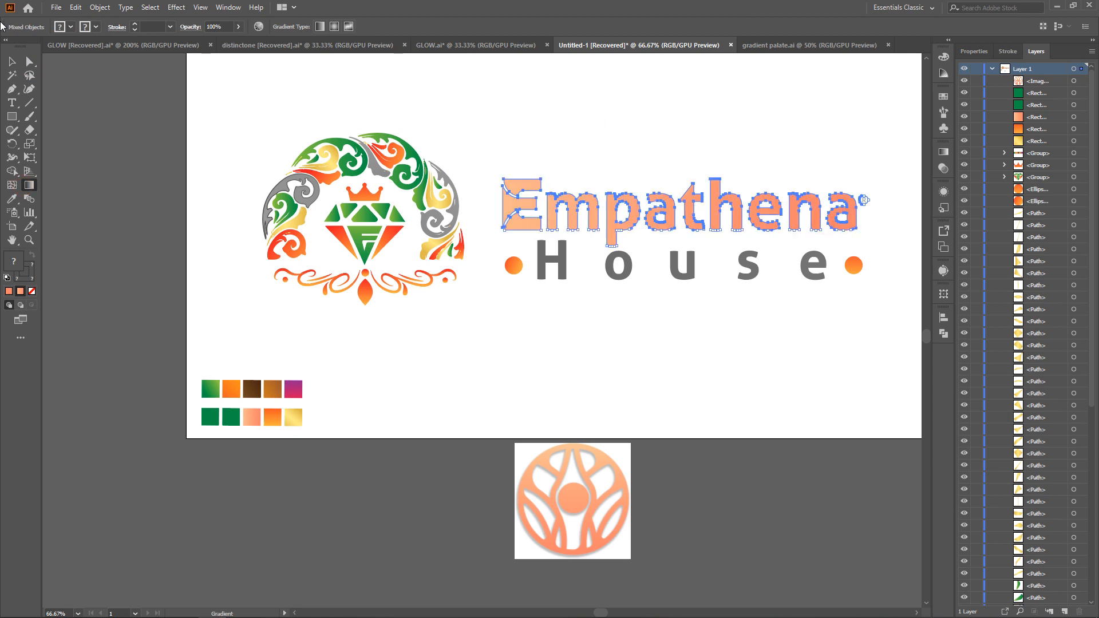
{"action": "left_click", "coordinate": [29, 61]}
{"action": "left_click", "coordinate": [537, 107]}
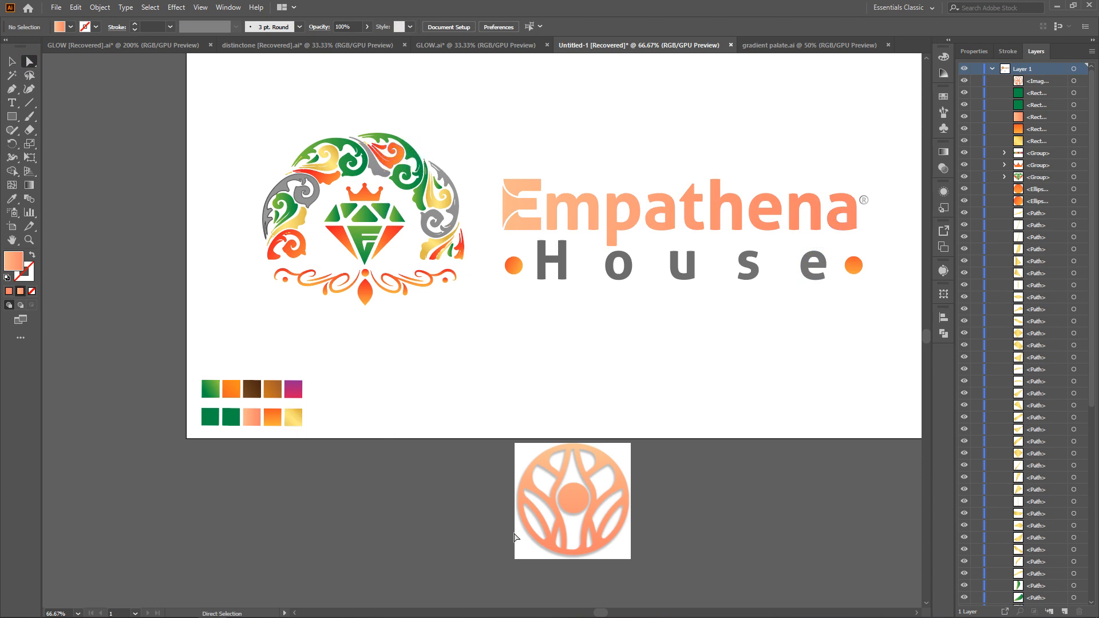
Step: Delete the circular emblem image below the artboard
{"action": "left_click", "coordinate": [562, 518]}
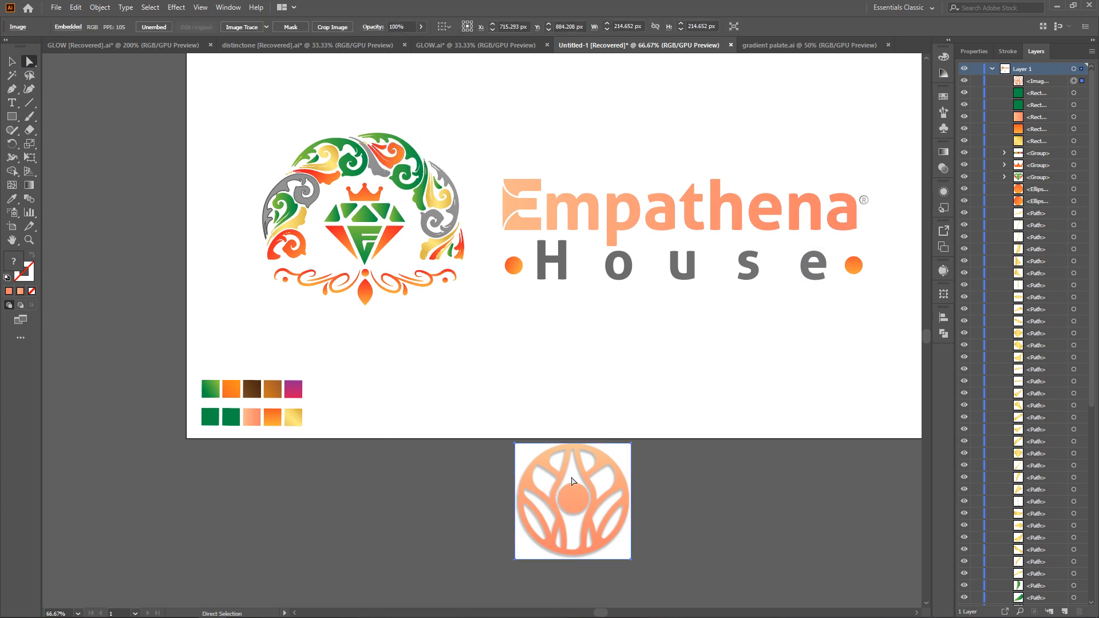
{"action": "key", "text": "Delete"}
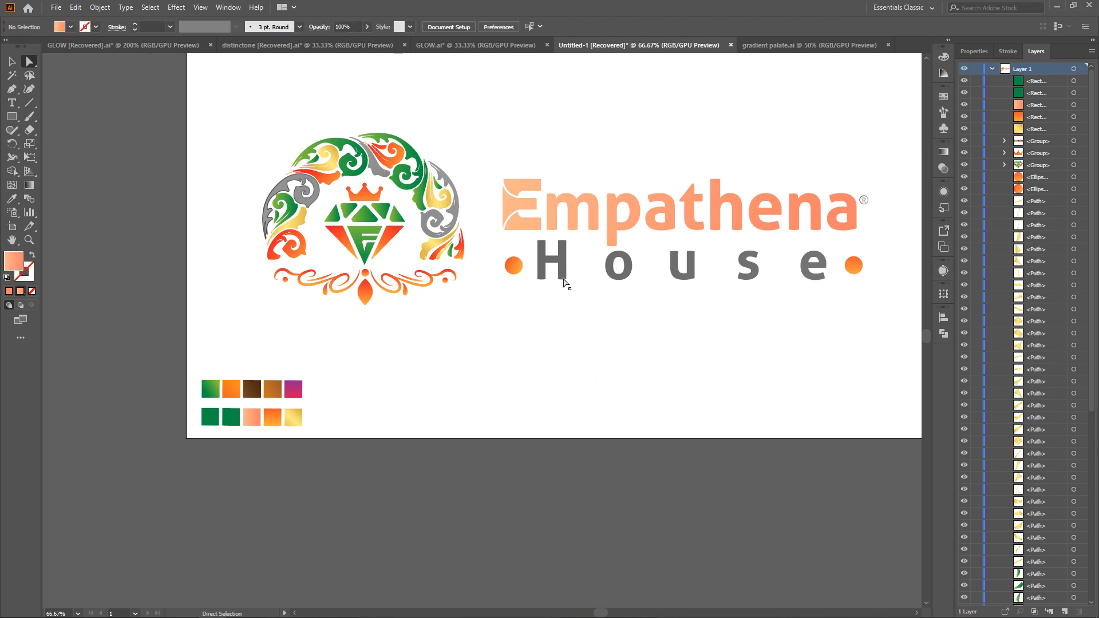